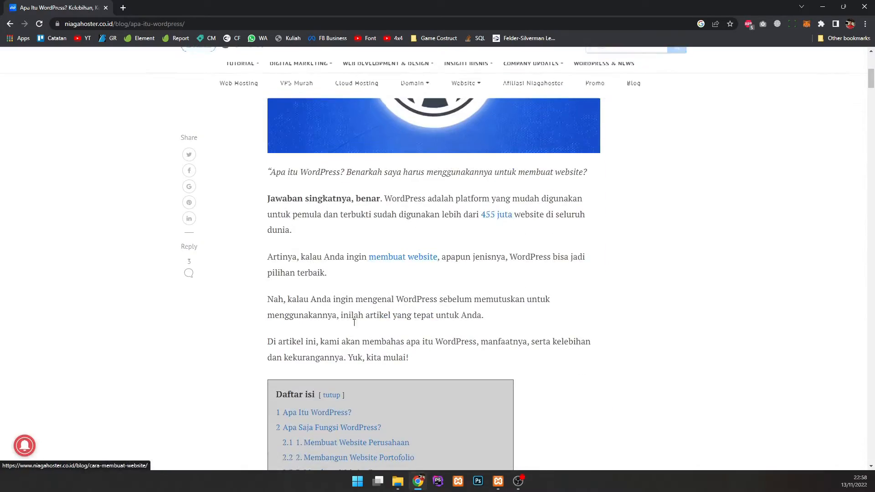
Step: Jump to the article's 'Apa Itu WordPress?' section from the Daftar isi table of contents
{"action": "left_click", "coordinate": [330, 368]}
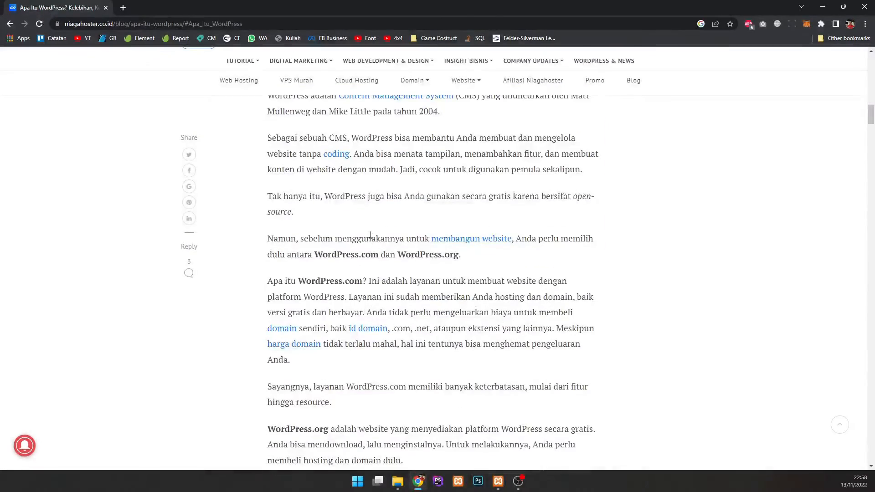
{"action": "scroll", "coordinate": [371, 235], "scroll_direction": "up", "scroll_amount": 1}
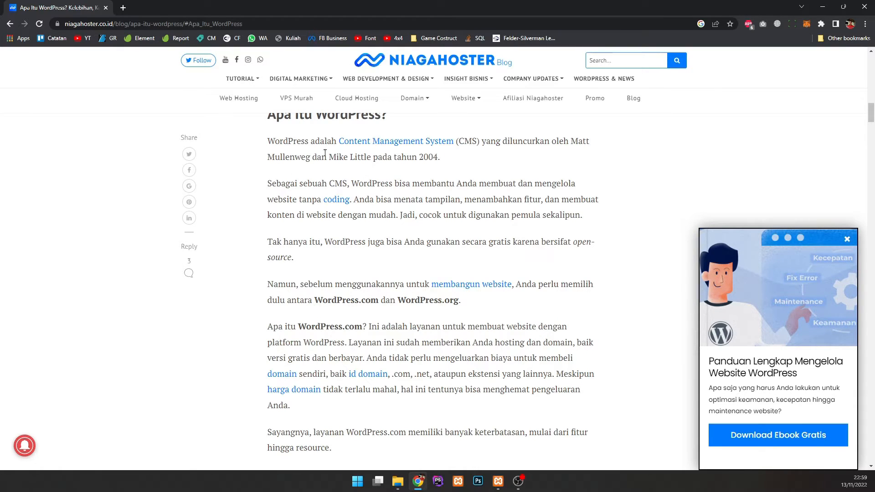
Step: Load wordpress.org in the browser
{"action": "left_click", "coordinate": [274, 23]}
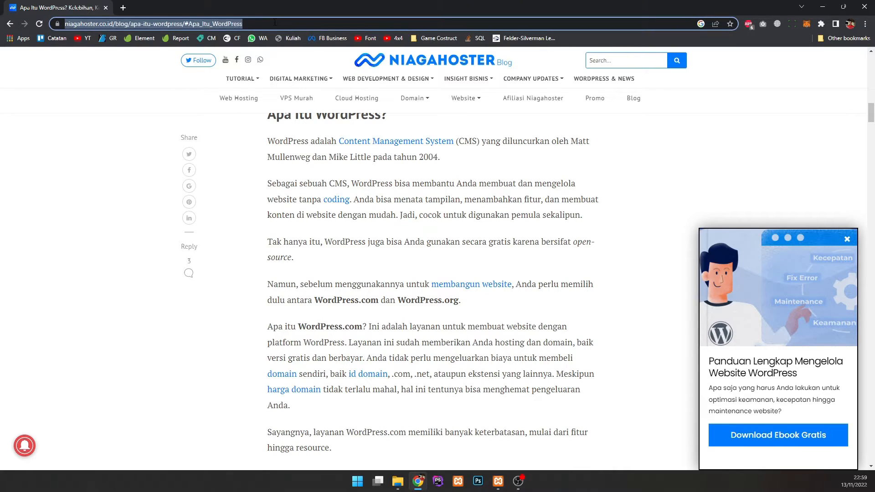
{"action": "type", "text": "wordpress.org"}
{"action": "key", "text": "Return"}
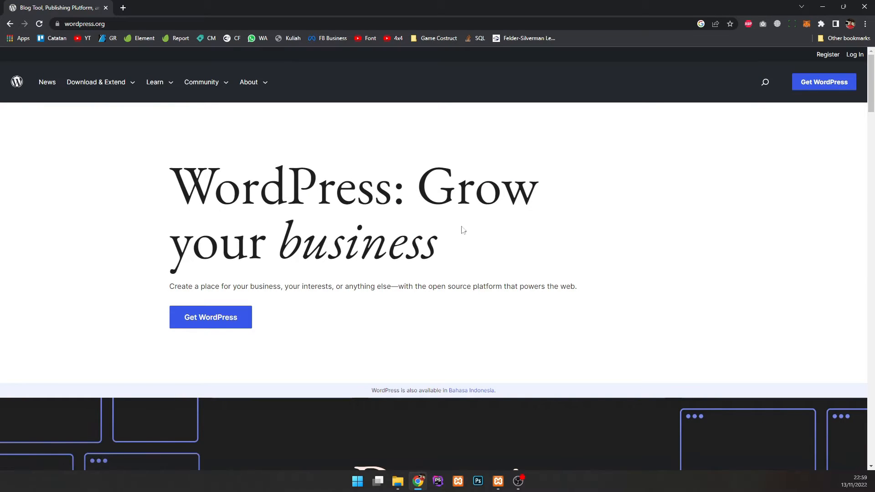
{"action": "scroll", "coordinate": [413, 214], "scroll_direction": "down", "scroll_amount": 2}
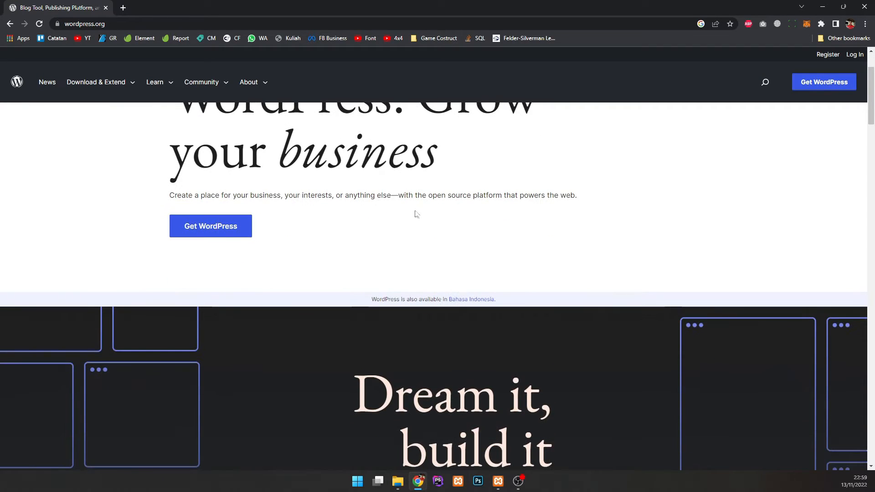
{"action": "scroll", "coordinate": [407, 226], "scroll_direction": "up", "scroll_amount": 1}
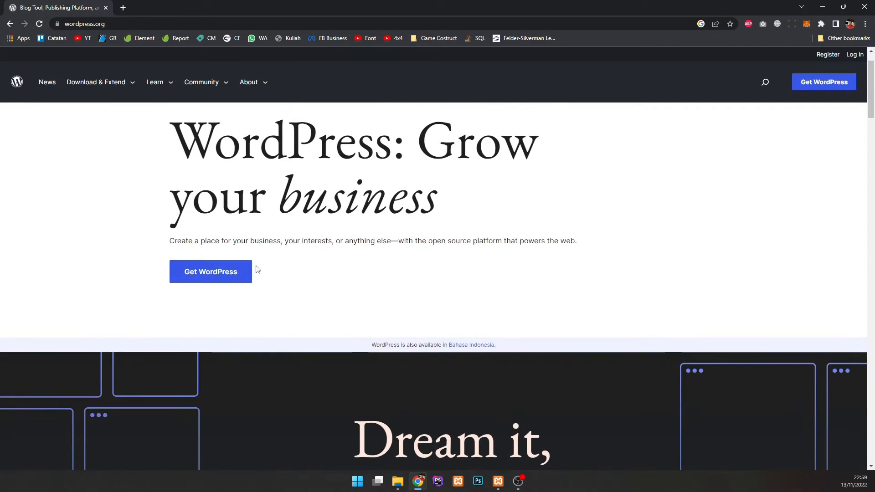
Step: Download WordPress 6.1 from the Get WordPress page, dismiss the popup, and minimize Chrome
{"action": "left_click", "coordinate": [248, 274]}
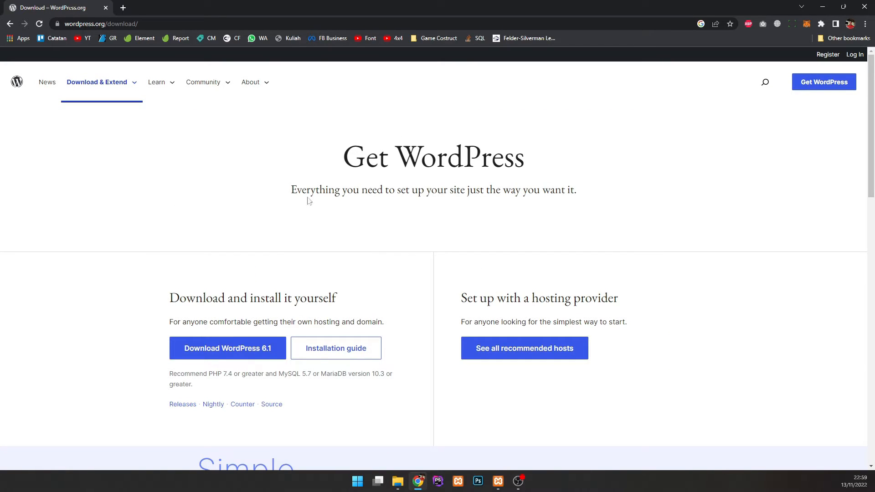
{"action": "left_click", "coordinate": [256, 356]}
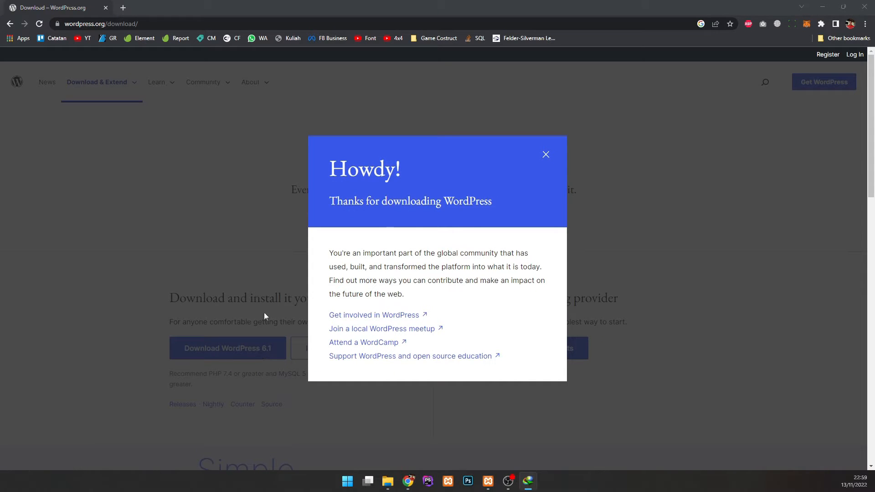
{"action": "left_click", "coordinate": [549, 158]}
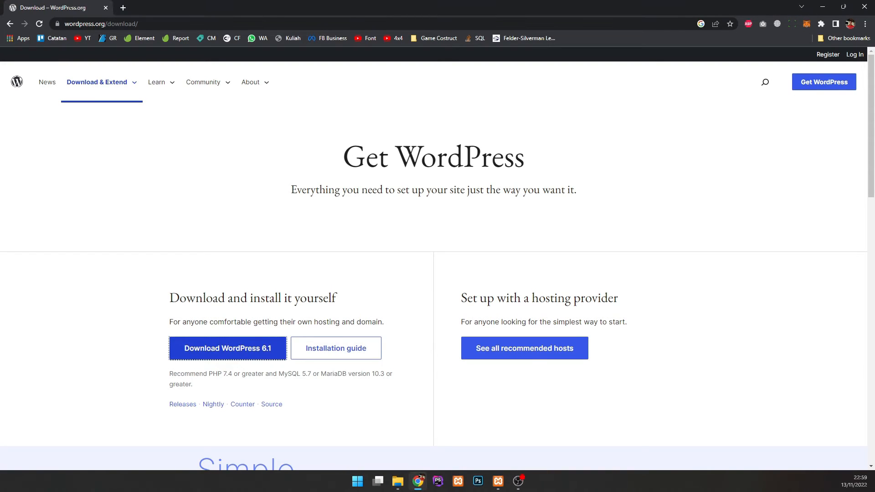
{"action": "left_click", "coordinate": [821, 7]}
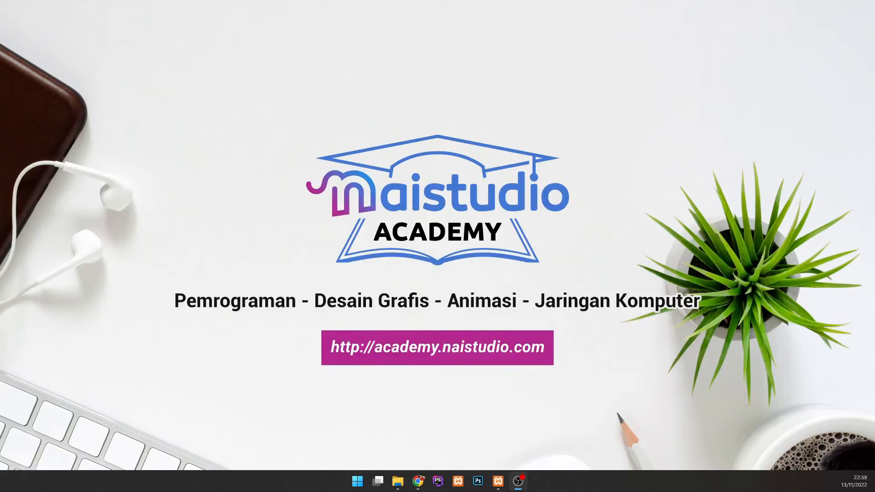
Step: Extract wordpress-6.1.zip with WinRAR into a wordpress-6.1 folder on the desktop
{"action": "left_click_drag", "start_coordinate": [151, 124], "coordinate": [227, 200]}
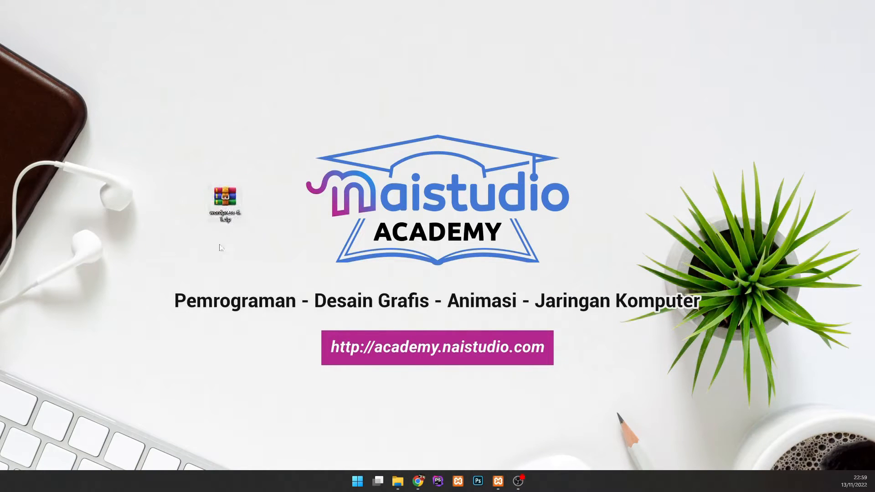
{"action": "left_click_drag", "start_coordinate": [186, 158], "coordinate": [267, 247]}
{"action": "mouse_move", "coordinate": [228, 220]}
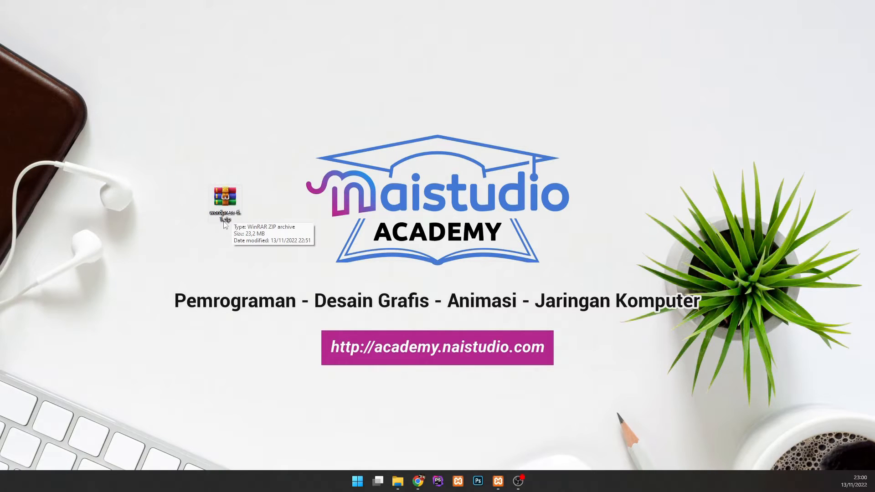
{"action": "right_click", "coordinate": [237, 218]}
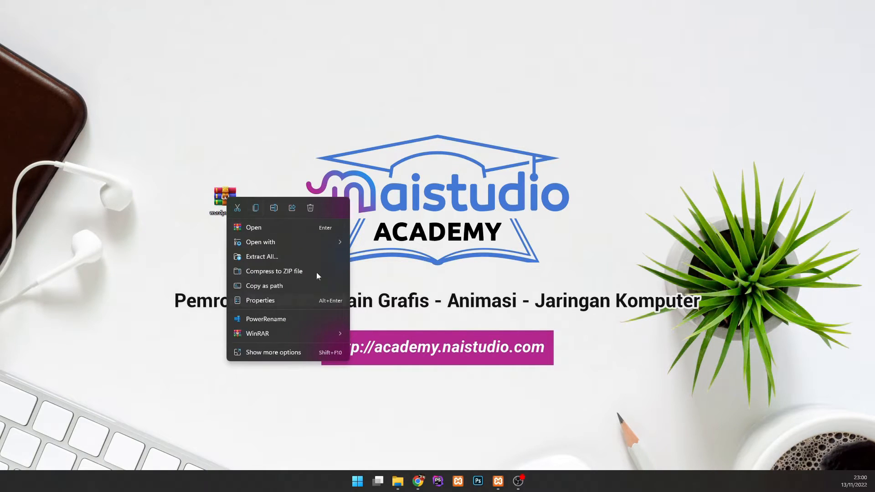
{"action": "mouse_move", "coordinate": [315, 335]}
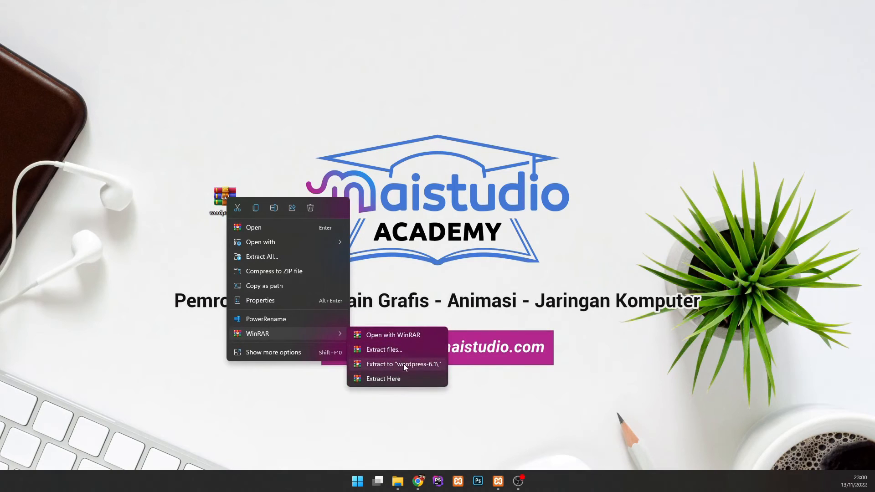
{"action": "left_click", "coordinate": [403, 364]}
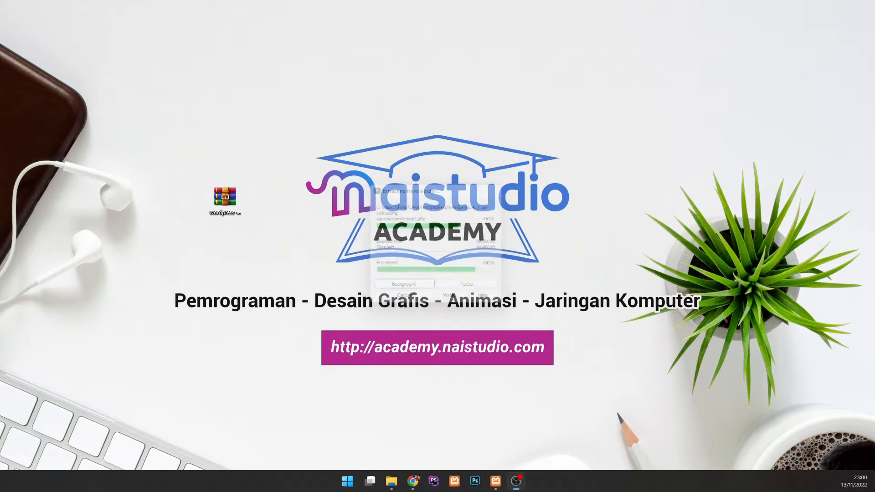
Step: Open the extracted wordpress-6.1 folder to show its wordpress folder
{"action": "left_click", "coordinate": [225, 198]}
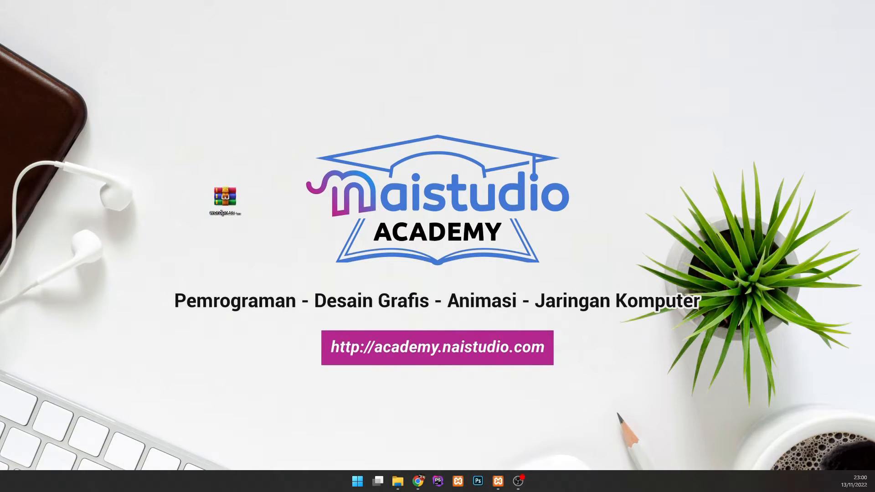
{"action": "left_click_drag", "start_coordinate": [226, 295], "coordinate": [295, 237]}
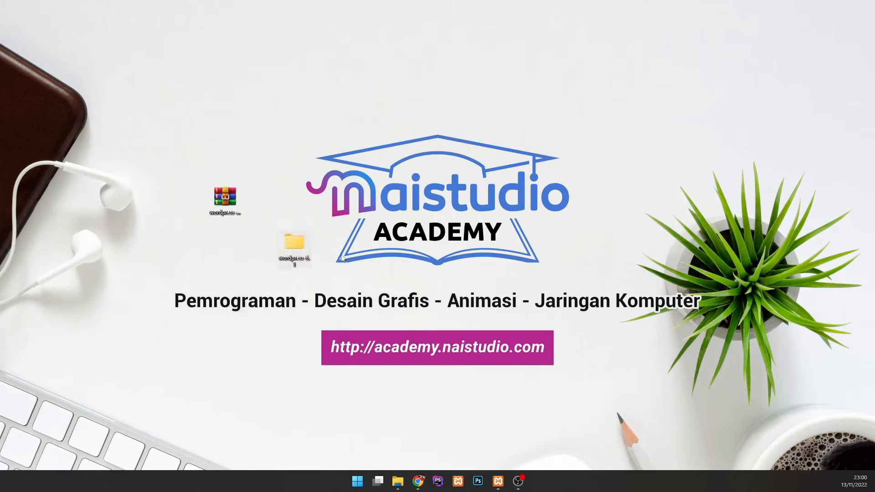
{"action": "double_click", "coordinate": [299, 243]}
{"action": "left_click_drag", "start_coordinate": [392, 251], "coordinate": [499, 107]}
{"action": "scroll", "coordinate": [242, 214], "scroll_direction": "up", "scroll_amount": 4}
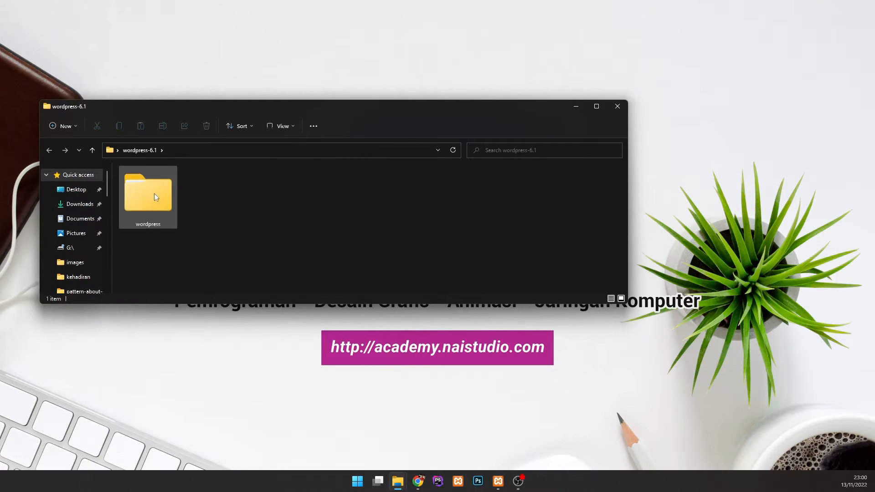
Step: Copy the wordpress folder from inside wordpress-6.1
{"action": "double_click", "coordinate": [154, 197]}
{"action": "scroll", "coordinate": [183, 205], "scroll_direction": "down", "scroll_amount": 4}
{"action": "scroll", "coordinate": [189, 248], "scroll_direction": "up", "scroll_amount": 4}
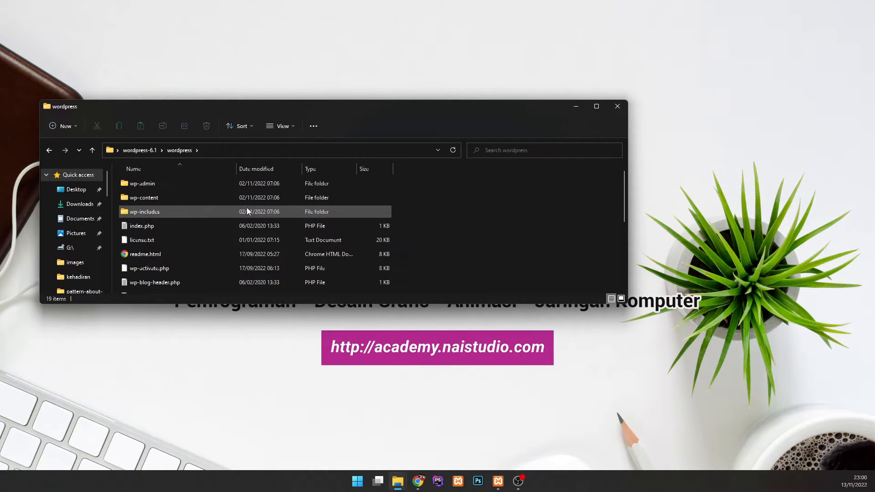
{"action": "left_click", "coordinate": [48, 150]}
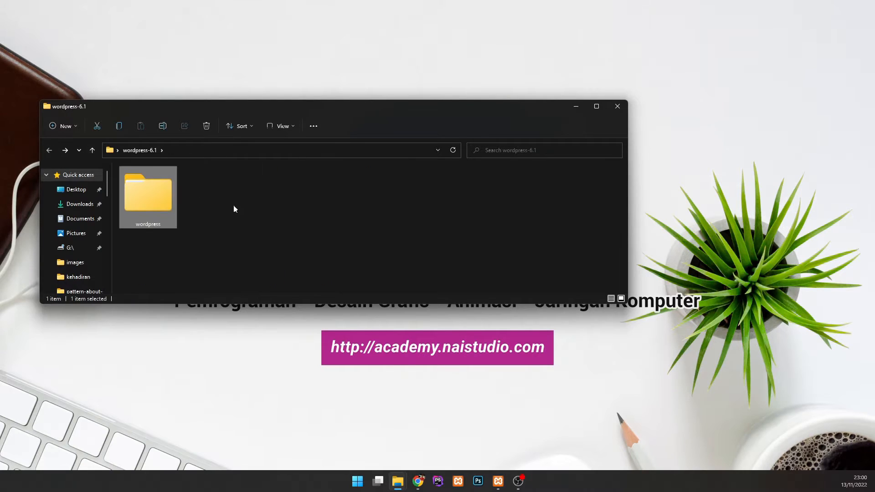
{"action": "right_click", "coordinate": [153, 194]}
{"action": "left_click", "coordinate": [146, 189]}
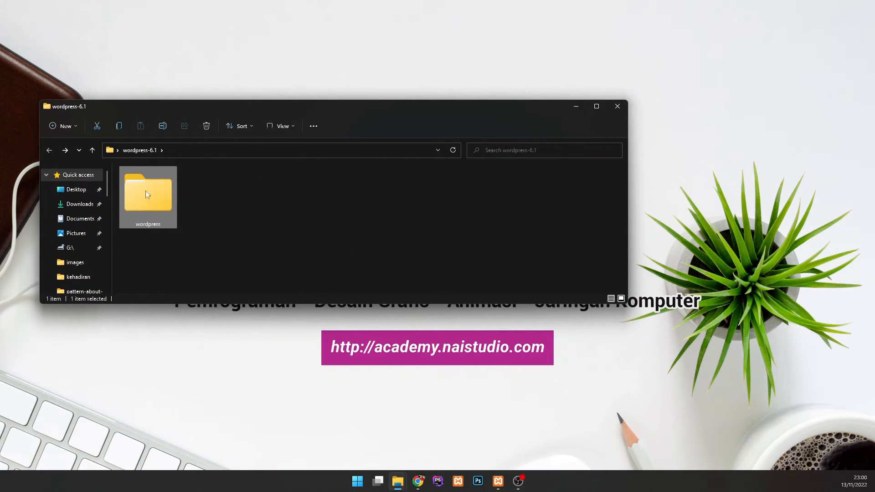
{"action": "right_click", "coordinate": [172, 209]}
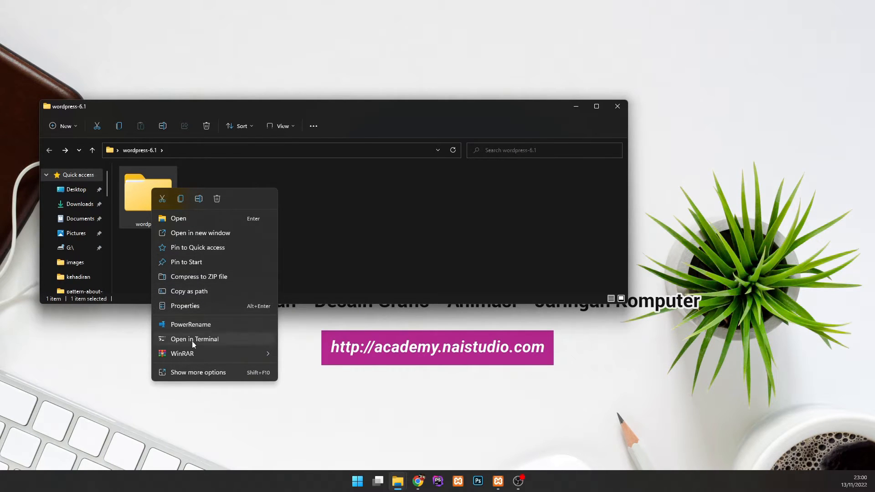
{"action": "left_click", "coordinate": [181, 199]}
{"action": "left_click", "coordinate": [270, 244]}
Step: Paste the wordpress folder into C:\xampp\htdocs
{"action": "scroll", "coordinate": [75, 271], "scroll_direction": "down", "scroll_amount": 6}
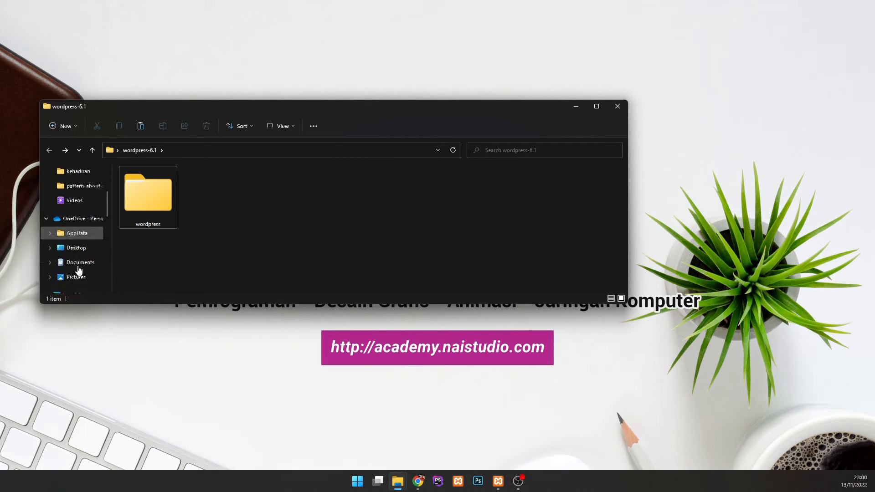
{"action": "left_click", "coordinate": [77, 269]}
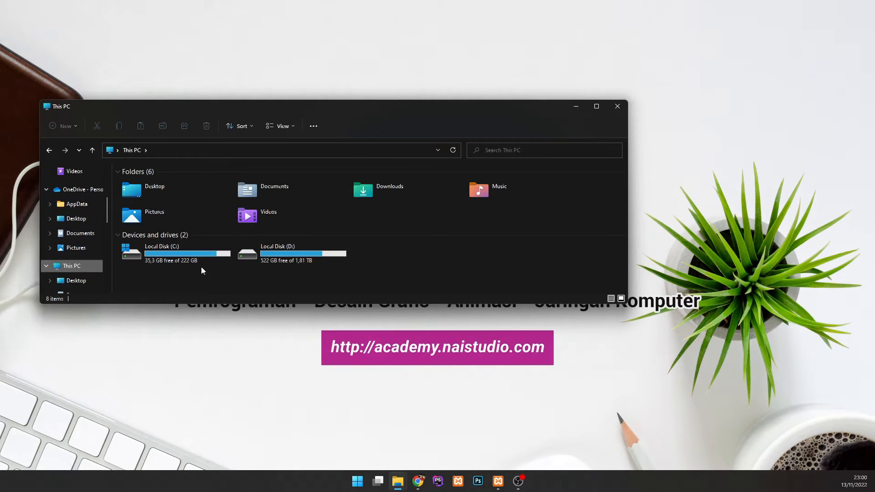
{"action": "double_click", "coordinate": [200, 265]}
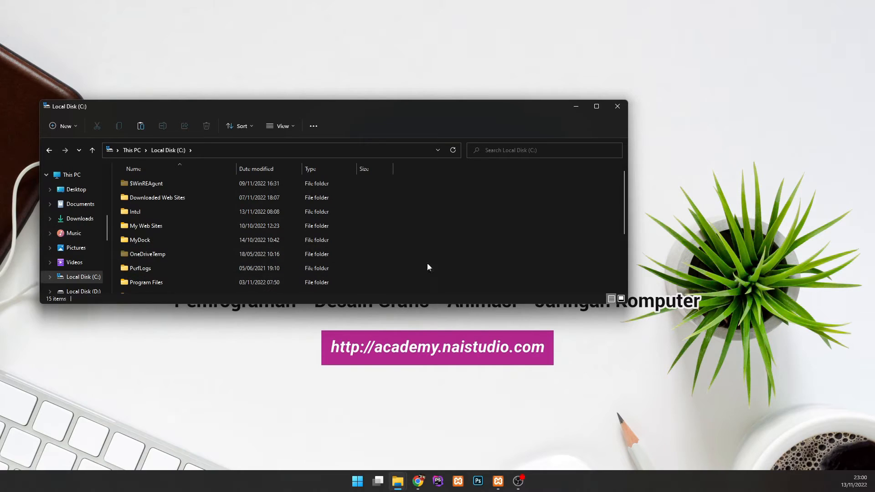
{"action": "scroll", "coordinate": [415, 253], "scroll_direction": "down", "scroll_amount": 3}
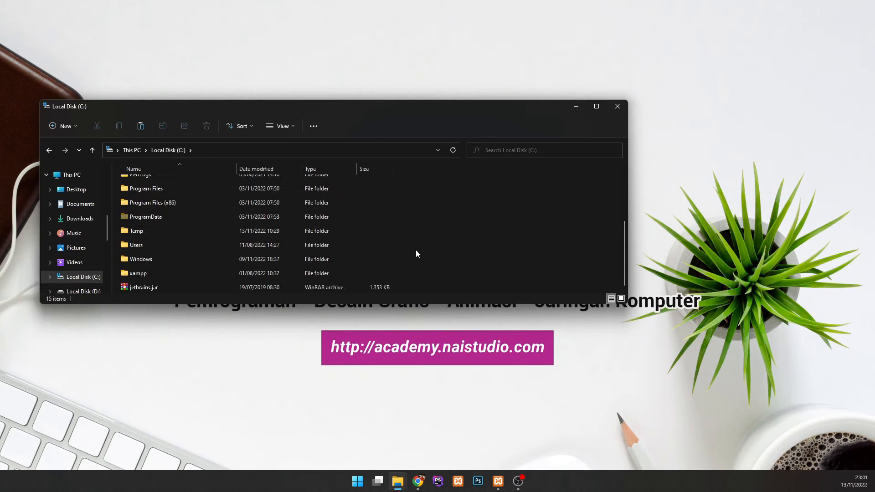
{"action": "double_click", "coordinate": [189, 273]}
{"action": "left_click", "coordinate": [151, 254]}
{"action": "double_click", "coordinate": [150, 254]}
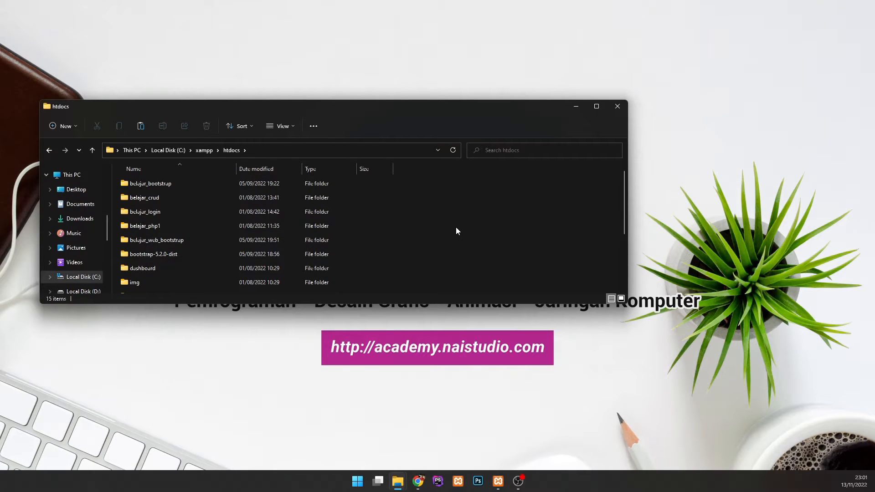
{"action": "key", "text": "ctrl+v"}
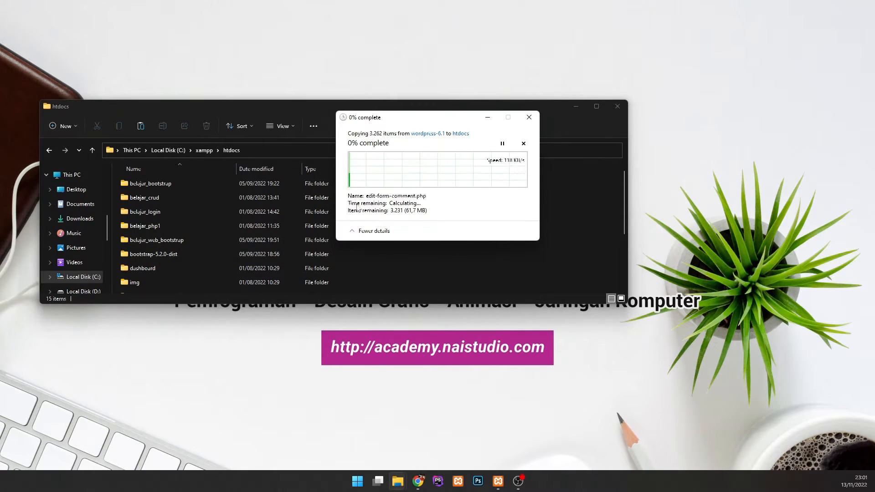
{"action": "left_click_drag", "start_coordinate": [436, 112], "coordinate": [405, 144]}
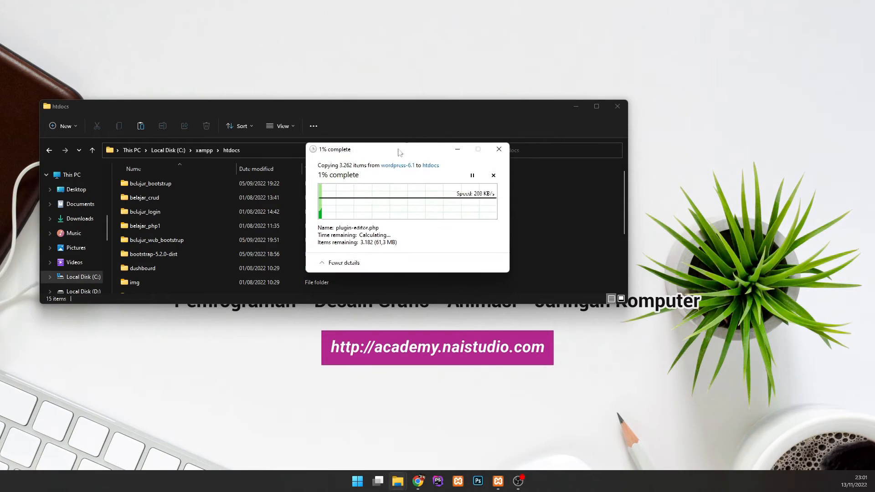
Step: Start the Apache and MySQL servers in the XAMPP Control Panel
{"action": "left_click", "coordinate": [498, 480]}
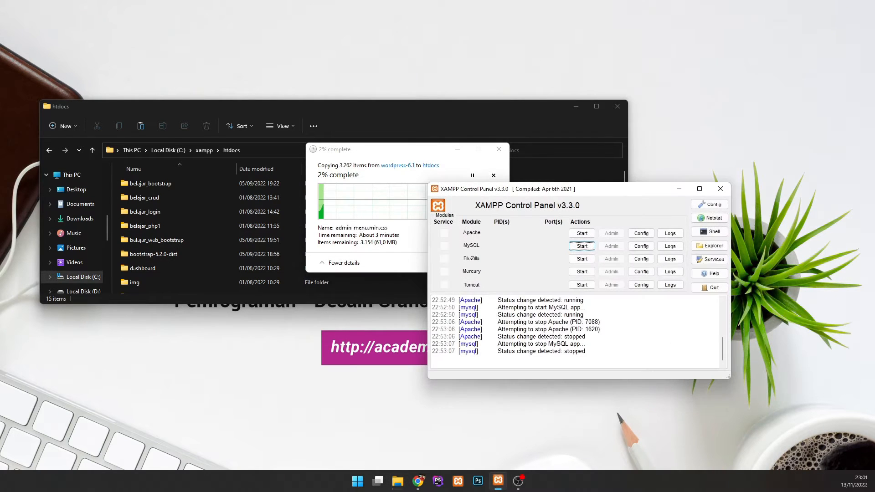
{"action": "left_click_drag", "start_coordinate": [526, 183], "coordinate": [526, 184]}
{"action": "left_click", "coordinate": [582, 235]}
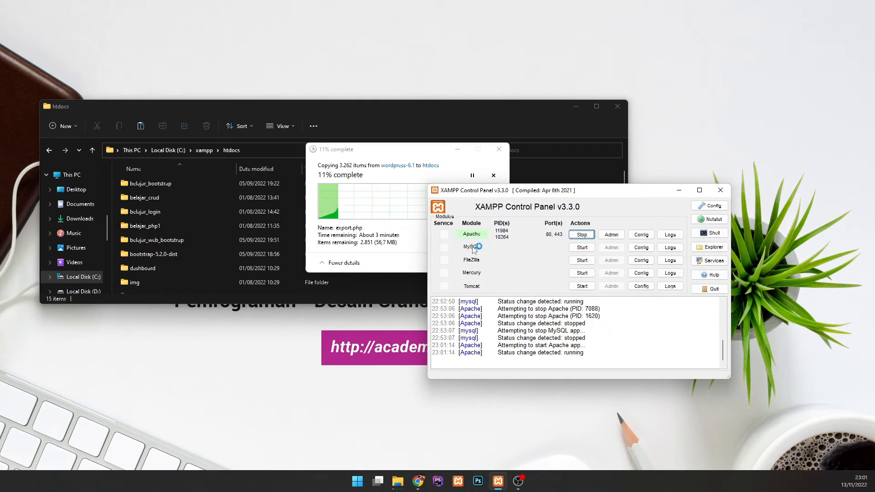
{"action": "left_click", "coordinate": [583, 249]}
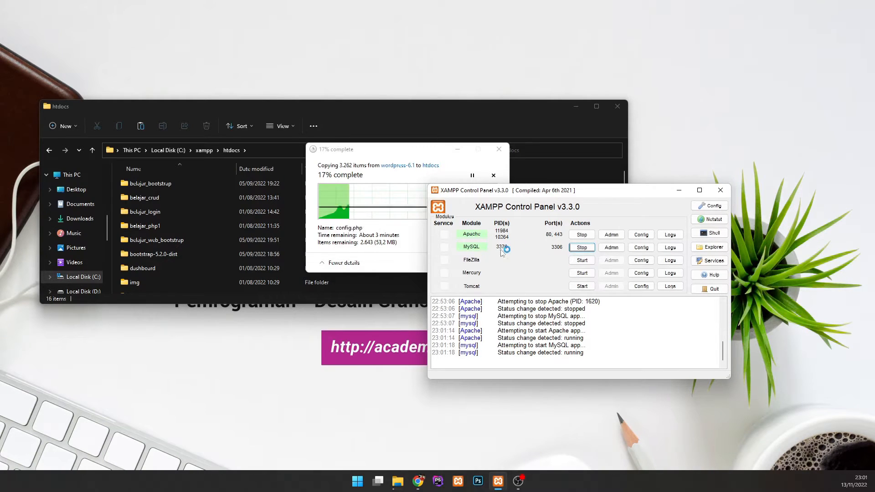
{"action": "left_click", "coordinate": [417, 479]}
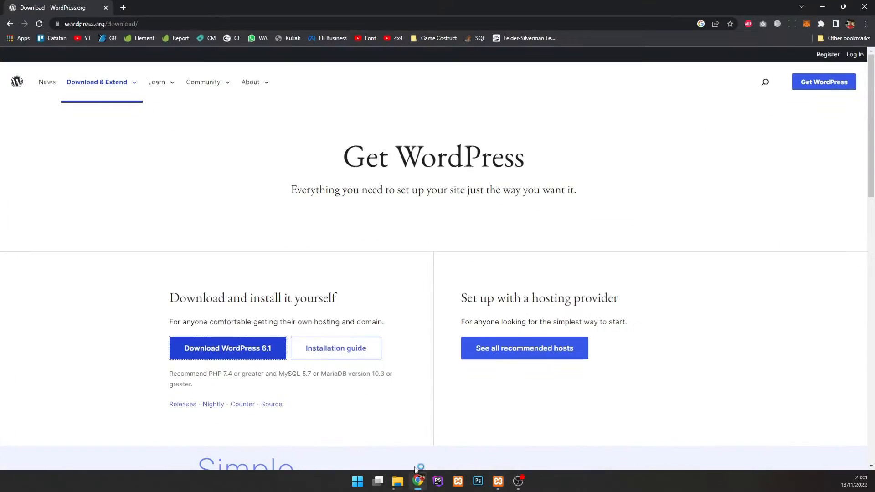
Step: Load localhost/phpmyadmin in the browser
{"action": "left_click", "coordinate": [182, 22]}
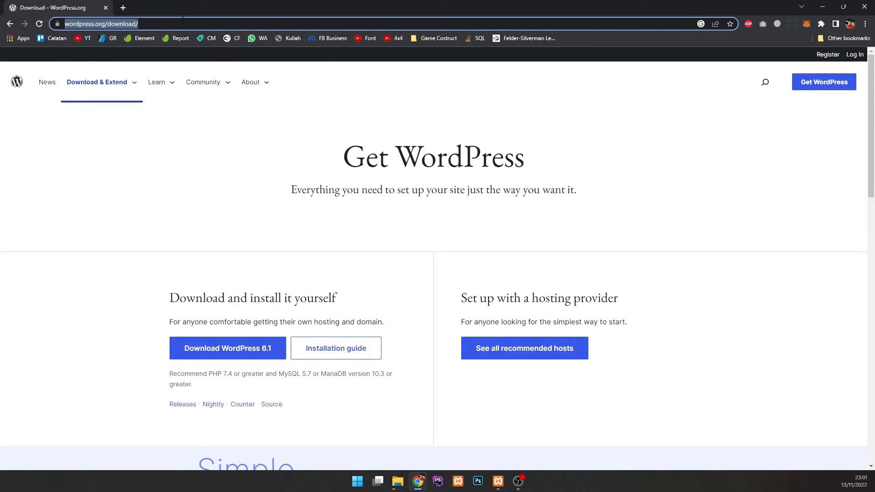
{"action": "type", "text": "localhost/"}
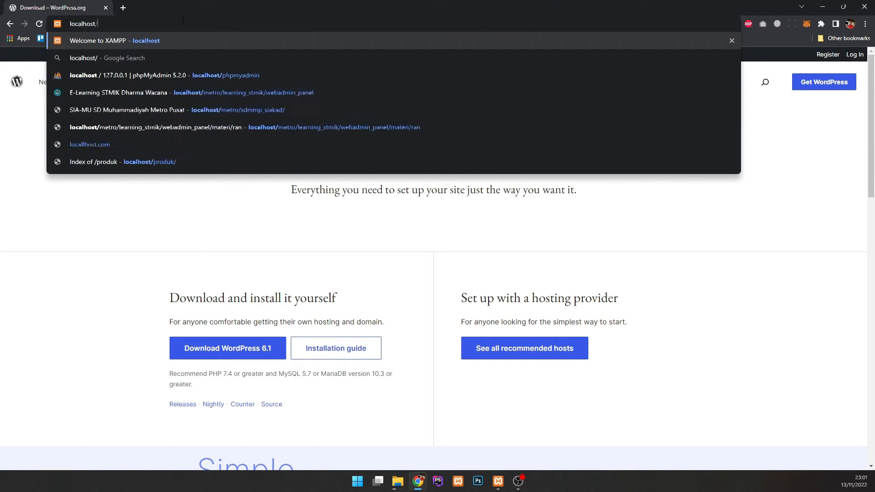
{"action": "type", "text": "p"}
{"action": "key", "text": "Return"}
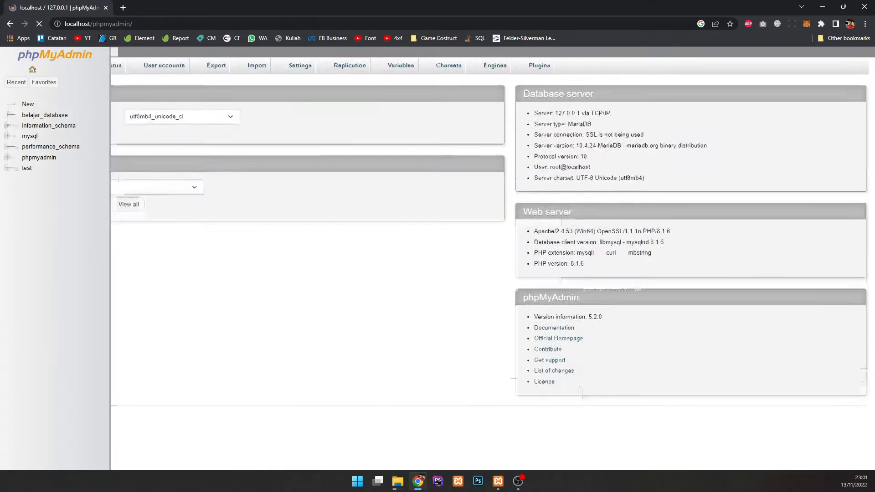
{"action": "mouse_move", "coordinate": [397, 480]}
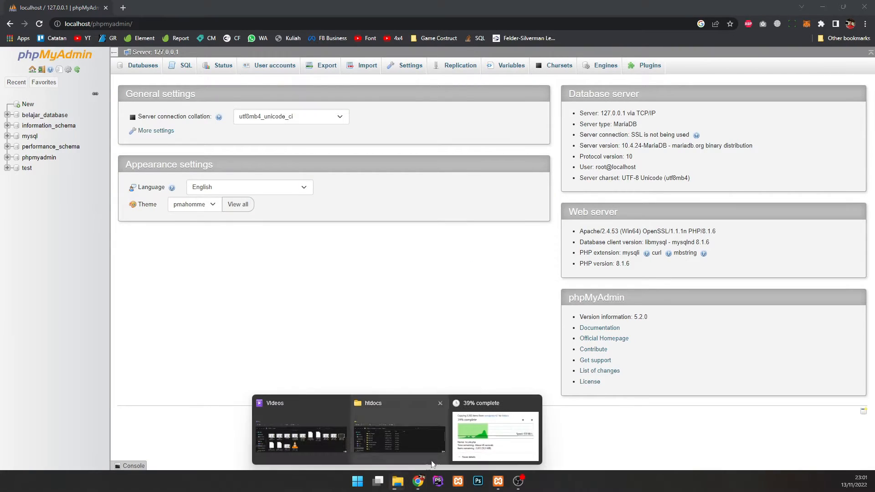
{"action": "left_click", "coordinate": [478, 443]}
{"action": "left_click_drag", "start_coordinate": [393, 161], "coordinate": [586, 248]}
{"action": "left_click", "coordinate": [364, 246]}
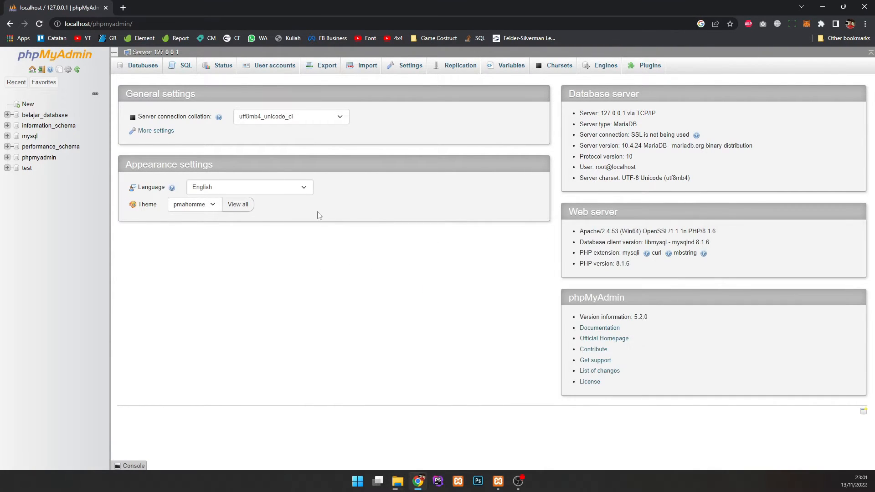
Step: Create a new database named belajar_wordpress and open it
{"action": "left_click", "coordinate": [86, 109]}
{"action": "left_click", "coordinate": [176, 141]}
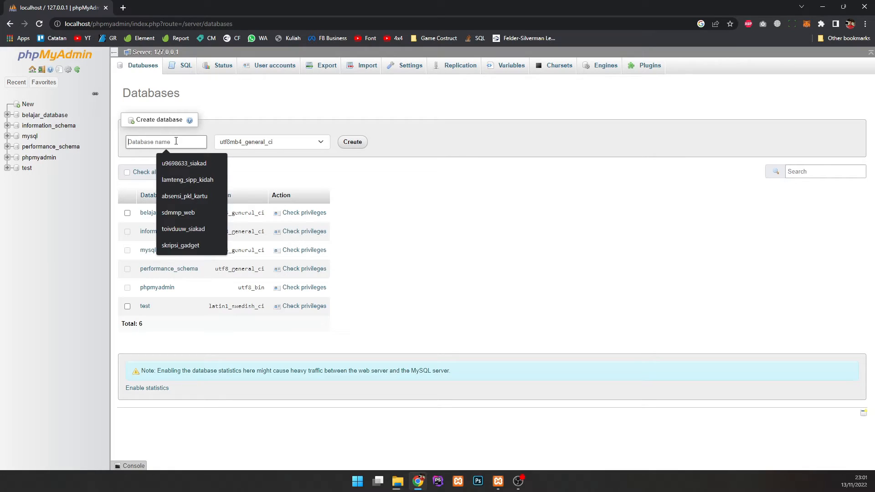
{"action": "type", "text": "belajar_wpr"}
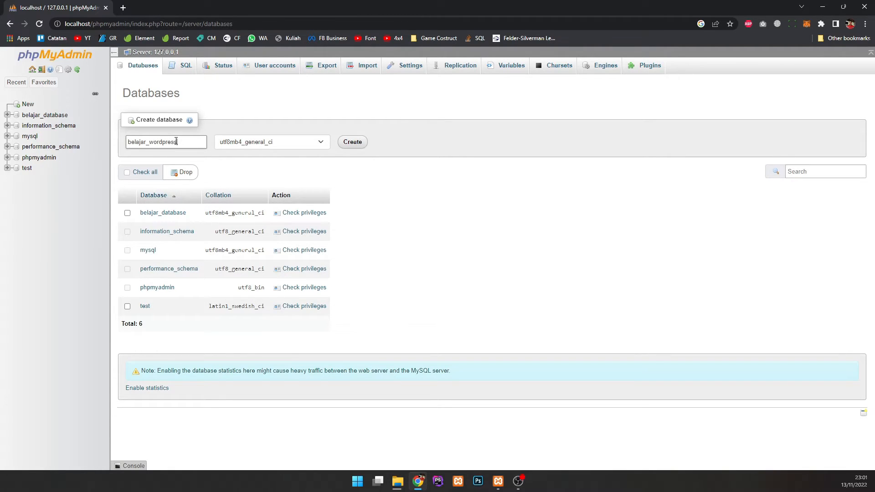
{"action": "type", "text": "dpress"}
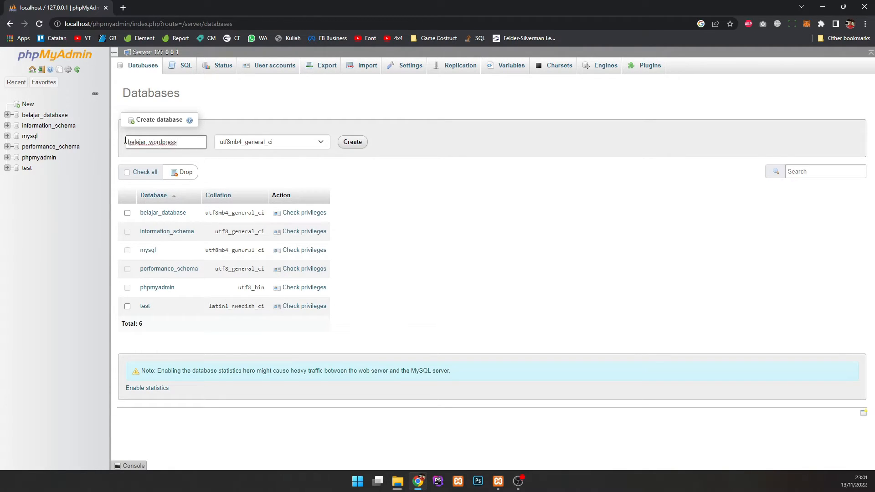
{"action": "left_click", "coordinate": [354, 142]}
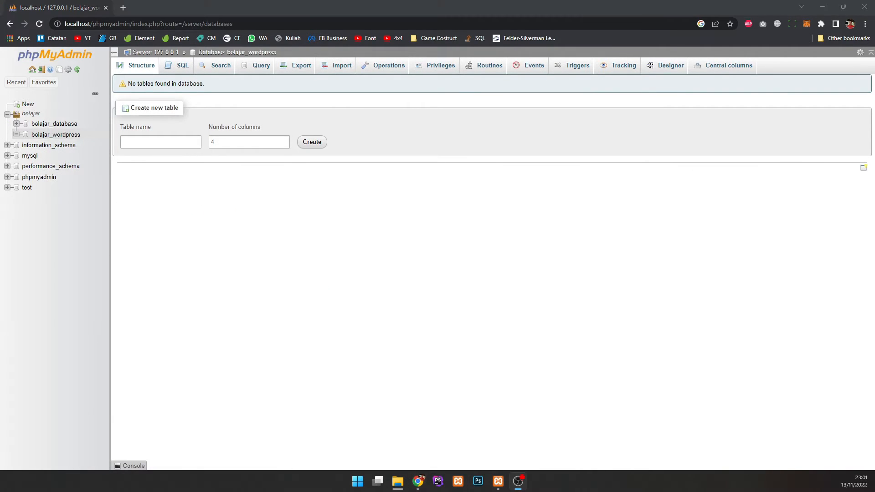
{"action": "left_click", "coordinate": [50, 136]}
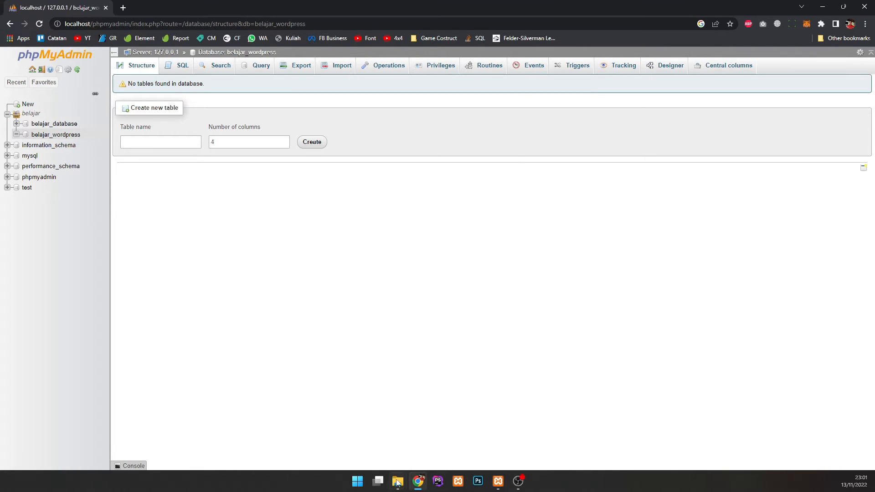
Step: Check that the wordpress folder in htdocs contains the WordPress files
{"action": "mouse_move", "coordinate": [398, 481]}
{"action": "left_click", "coordinate": [426, 418]}
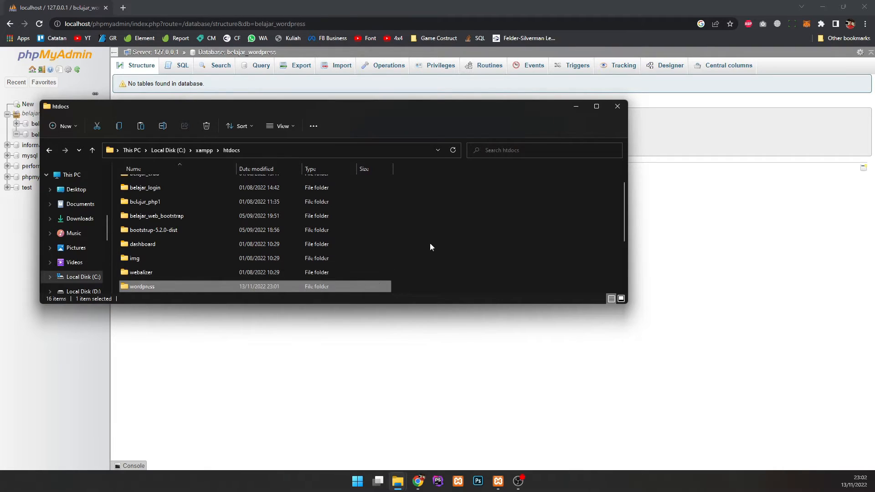
{"action": "double_click", "coordinate": [279, 287]}
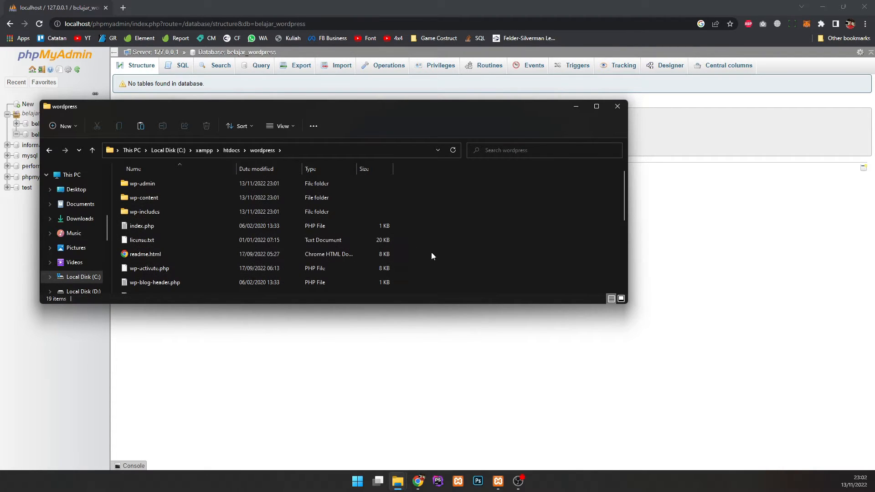
{"action": "key", "text": "alt+Left"}
{"action": "left_click", "coordinate": [450, 262]}
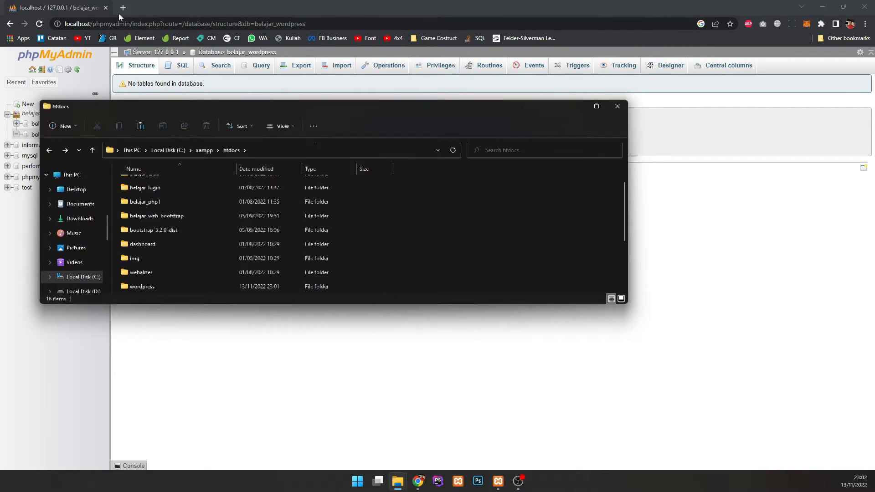
Step: Open a new browser tab and enter localhost/wordpress
{"action": "left_click", "coordinate": [119, 13]}
{"action": "left_click", "coordinate": [122, 14]}
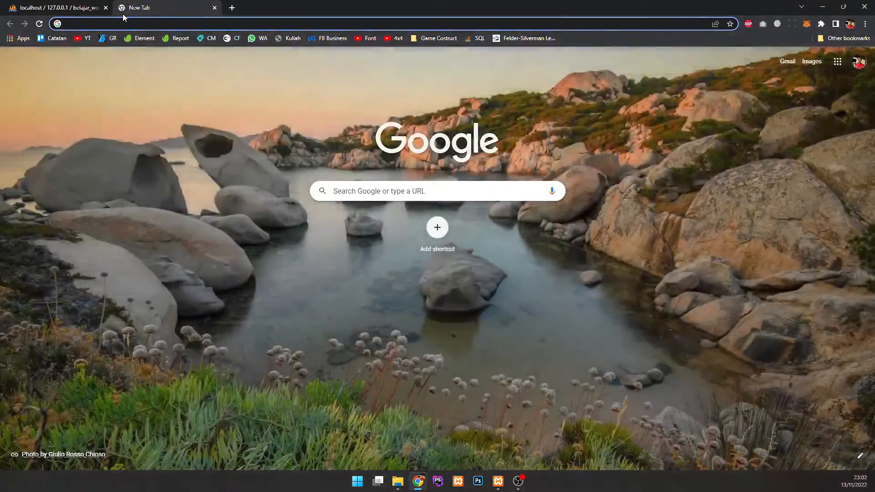
{"action": "type", "text": "localhost/wordpress"}
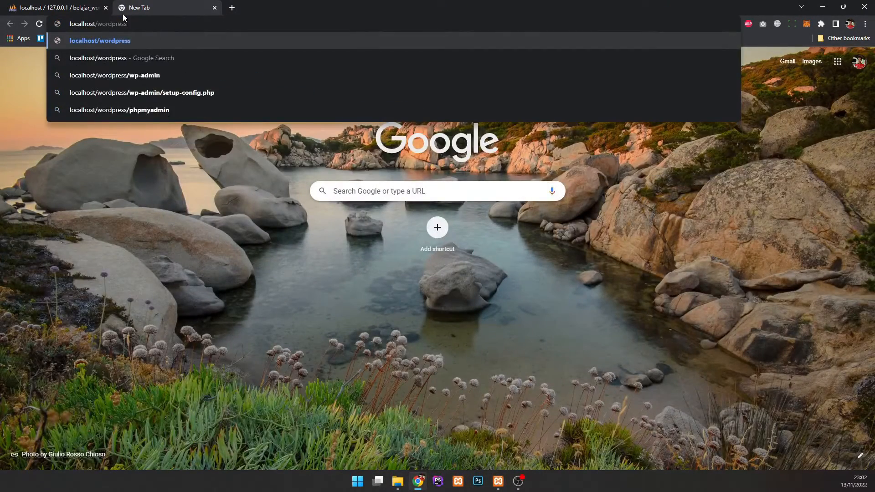
Step: Load localhost/wordpress to reach the setup page's installation language list
{"action": "key", "text": "Return"}
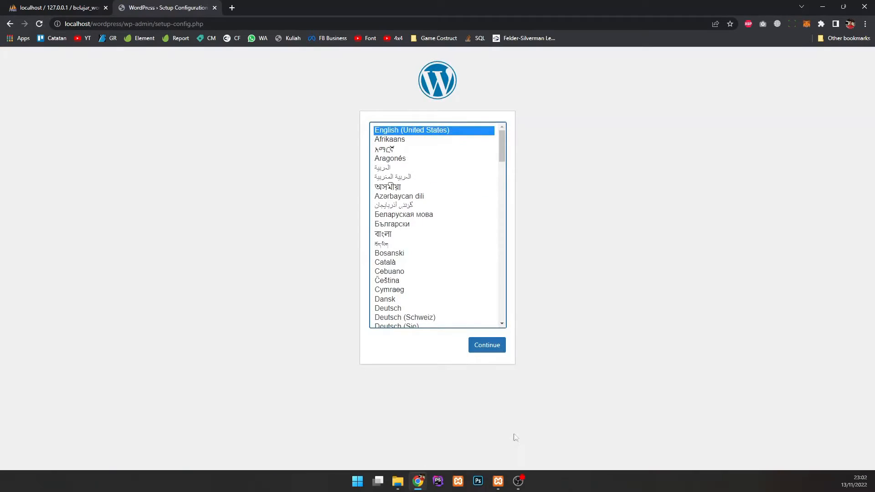
{"action": "scroll", "coordinate": [433, 255], "scroll_direction": "down", "scroll_amount": 2}
{"action": "scroll", "coordinate": [429, 247], "scroll_direction": "up", "scroll_amount": 2}
{"action": "scroll", "coordinate": [425, 201], "scroll_direction": "down", "scroll_amount": 5}
{"action": "scroll", "coordinate": [423, 234], "scroll_direction": "up", "scroll_amount": 5}
{"action": "left_click", "coordinate": [322, 185]}
{"action": "left_click_drag", "start_coordinate": [92, 23], "coordinate": [217, 26]}
Step: Rename the wordpress folder in C:\xampp\htdocs to okul
{"action": "mouse_move", "coordinate": [398, 479]}
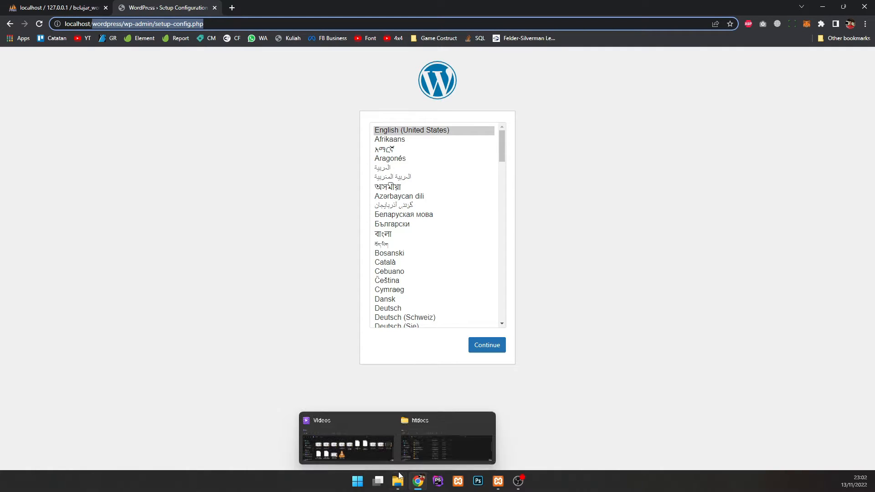
{"action": "left_click", "coordinate": [421, 411]}
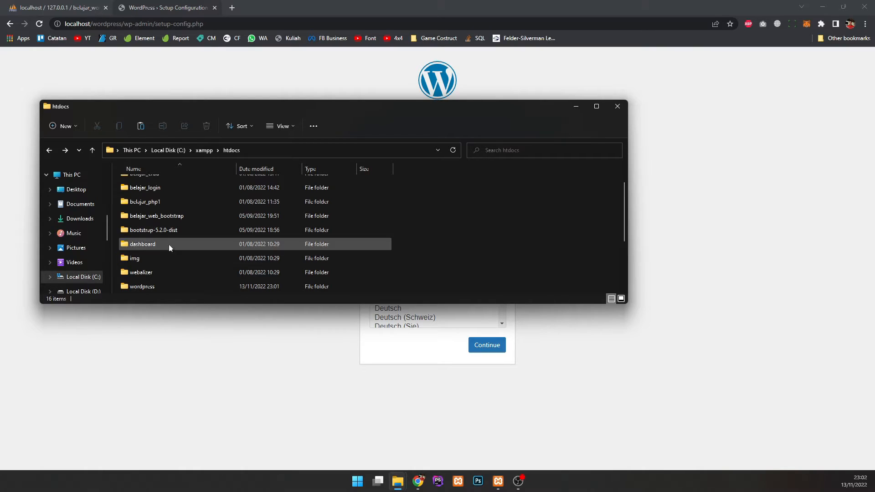
{"action": "scroll", "coordinate": [170, 238], "scroll_direction": "down", "scroll_amount": 1}
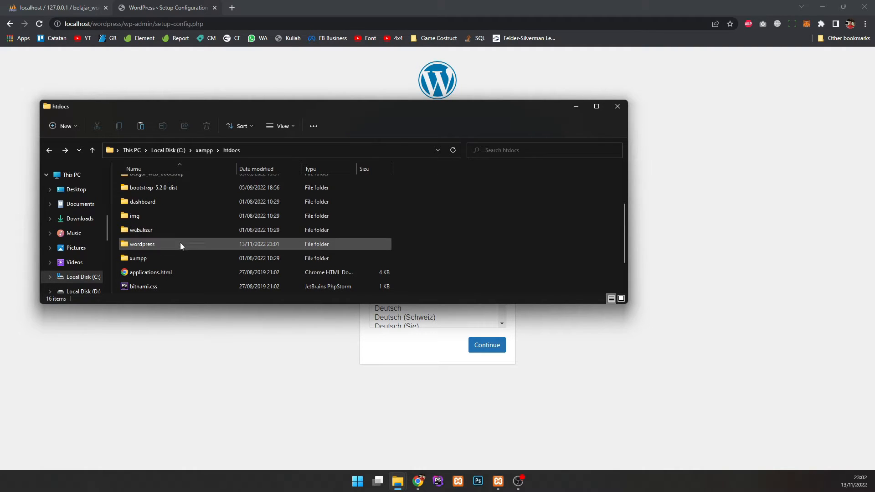
{"action": "left_click", "coordinate": [165, 244]}
{"action": "left_click", "coordinate": [143, 245]}
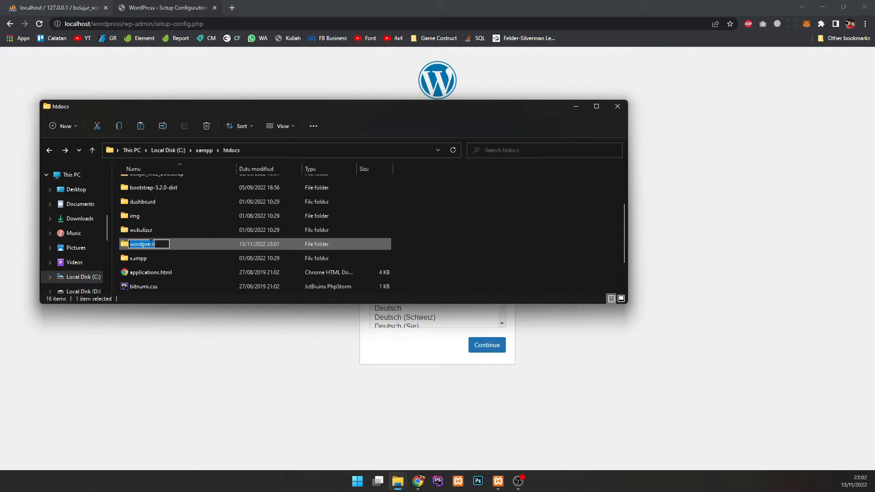
{"action": "left_click_drag", "start_coordinate": [160, 242], "coordinate": [130, 243]}
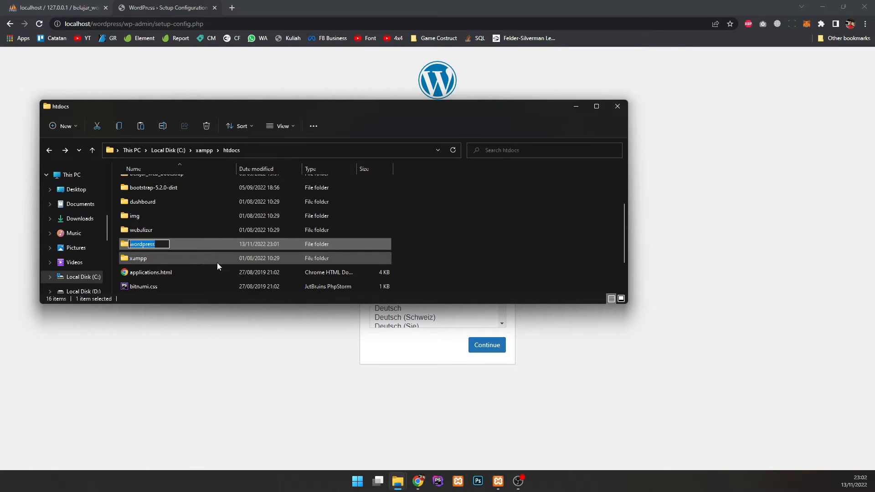
{"action": "type", "text": "okul"}
{"action": "key", "text": "Return"}
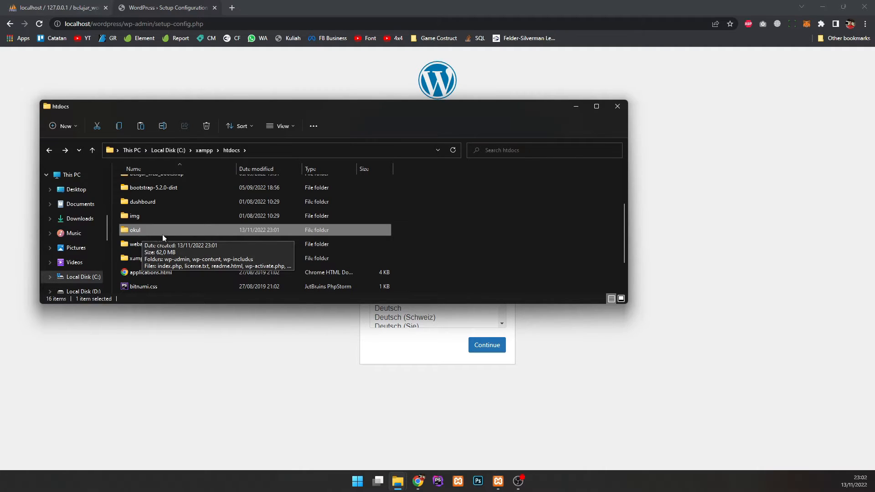
{"action": "left_click", "coordinate": [157, 78]}
{"action": "left_click_drag", "start_coordinate": [92, 24], "coordinate": [293, 25]}
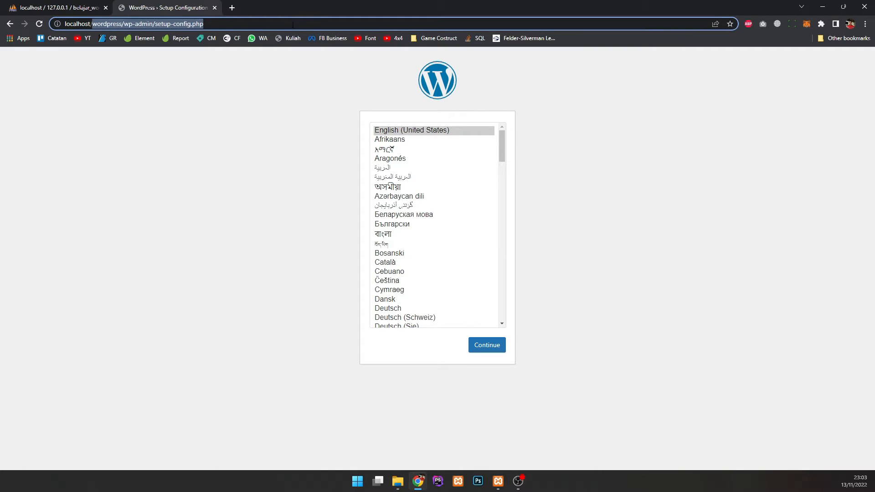
Step: Load the WordPress setup page at localhost/okul
{"action": "type", "text": "okul"}
{"action": "key", "text": "Return"}
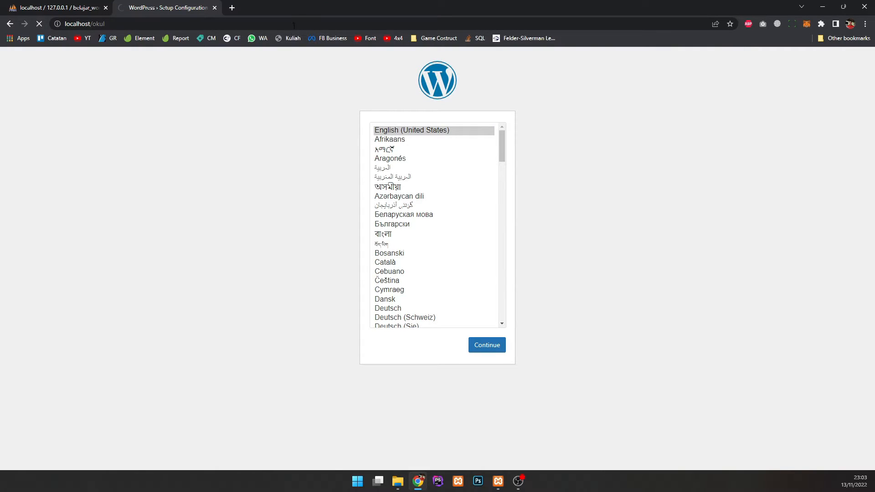
{"action": "left_click_drag", "start_coordinate": [387, 90], "coordinate": [595, 316]}
{"action": "left_click", "coordinate": [613, 303]}
{"action": "scroll", "coordinate": [442, 254], "scroll_direction": "down", "scroll_amount": 10}
{"action": "scroll", "coordinate": [462, 254], "scroll_direction": "up", "scroll_amount": 10}
{"action": "scroll", "coordinate": [439, 164], "scroll_direction": "down", "scroll_amount": 18}
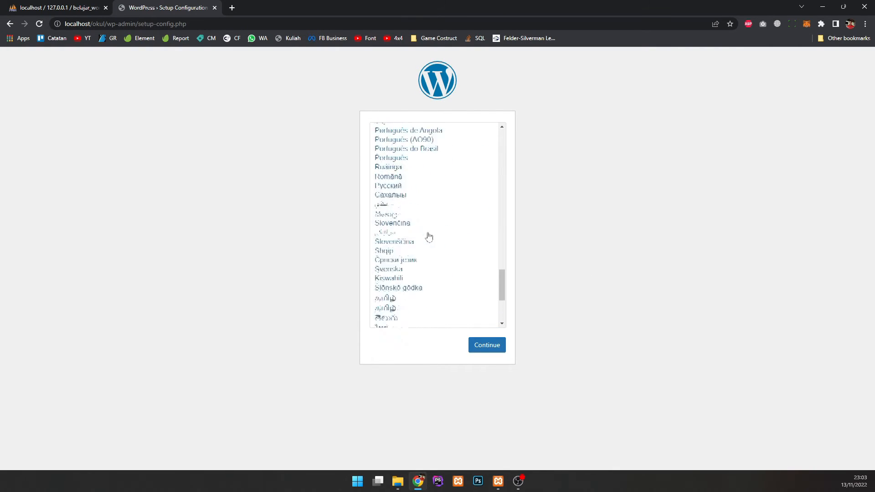
{"action": "scroll", "coordinate": [428, 223], "scroll_direction": "up", "scroll_amount": 15}
Step: Choose English (United States) as the setup language and continue to the welcome page
{"action": "left_click", "coordinate": [429, 132]}
{"action": "left_click_drag", "start_coordinate": [501, 147], "coordinate": [499, 239]}
{"action": "left_click", "coordinate": [433, 241]}
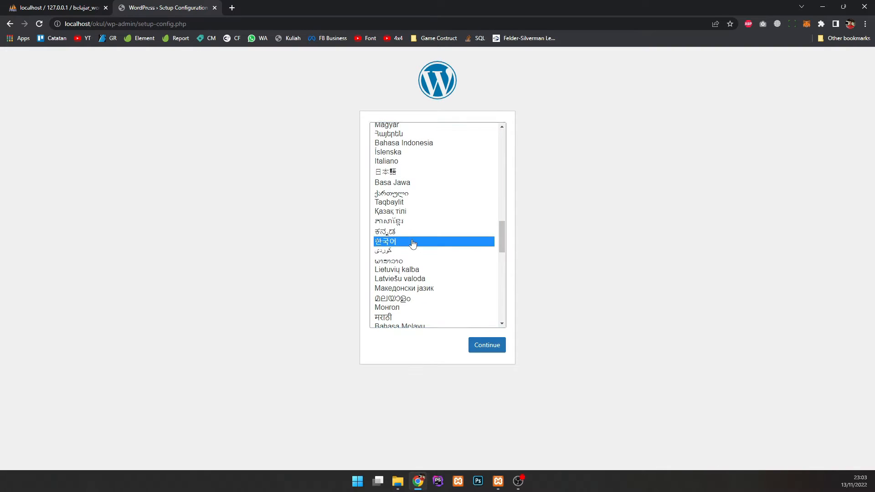
{"action": "left_click", "coordinate": [412, 183]}
{"action": "left_click", "coordinate": [415, 202]}
{"action": "left_click", "coordinate": [416, 183]}
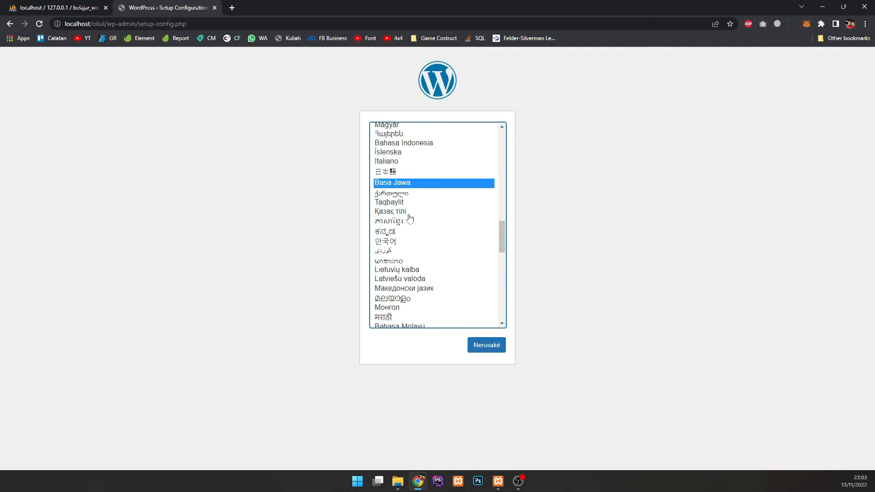
{"action": "scroll", "coordinate": [410, 216], "scroll_direction": "down", "scroll_amount": 15}
{"action": "scroll", "coordinate": [423, 236], "scroll_direction": "up", "scroll_amount": 20}
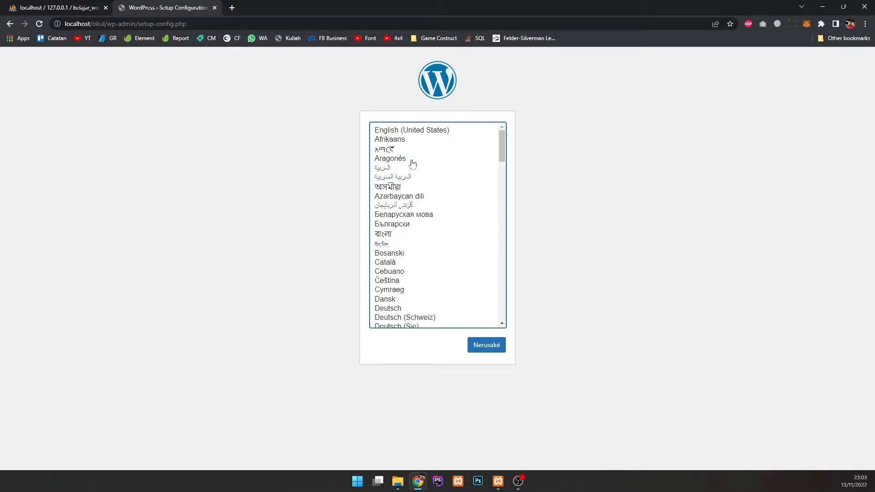
{"action": "left_click", "coordinate": [413, 131]}
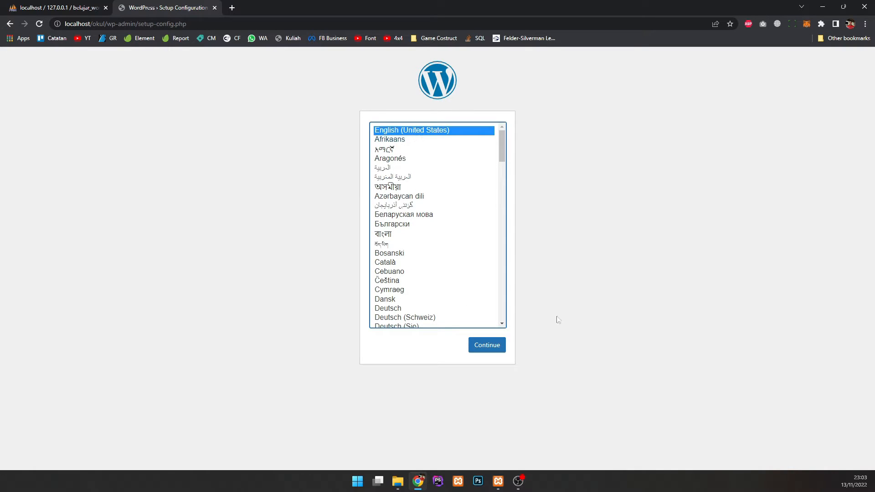
{"action": "left_click", "coordinate": [497, 347]}
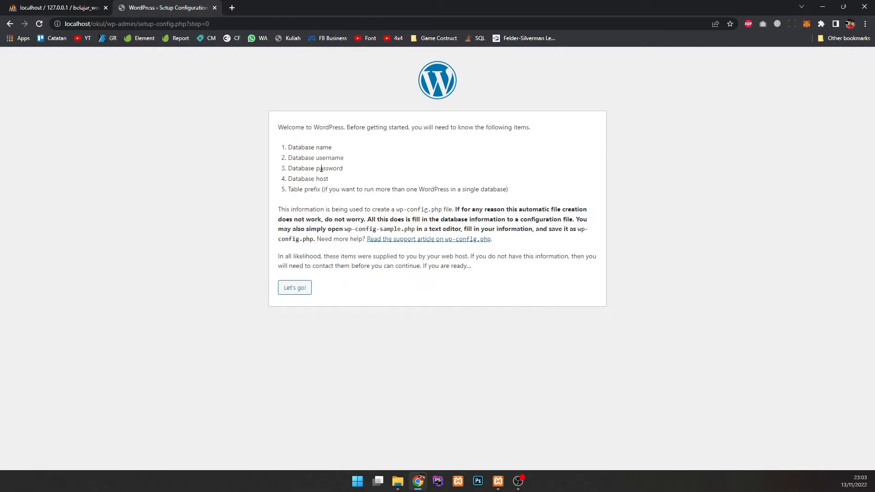
Step: Copy the belajar_wordpress database name from phpMyAdmin into the setup's Database Name field
{"action": "left_click_drag", "start_coordinate": [289, 145], "coordinate": [331, 147]}
{"action": "left_click", "coordinate": [373, 178]}
{"action": "left_click_drag", "start_coordinate": [284, 151], "coordinate": [352, 169]}
{"action": "left_click", "coordinate": [295, 167]}
{"action": "left_click", "coordinate": [316, 178]}
{"action": "left_click", "coordinate": [294, 288]}
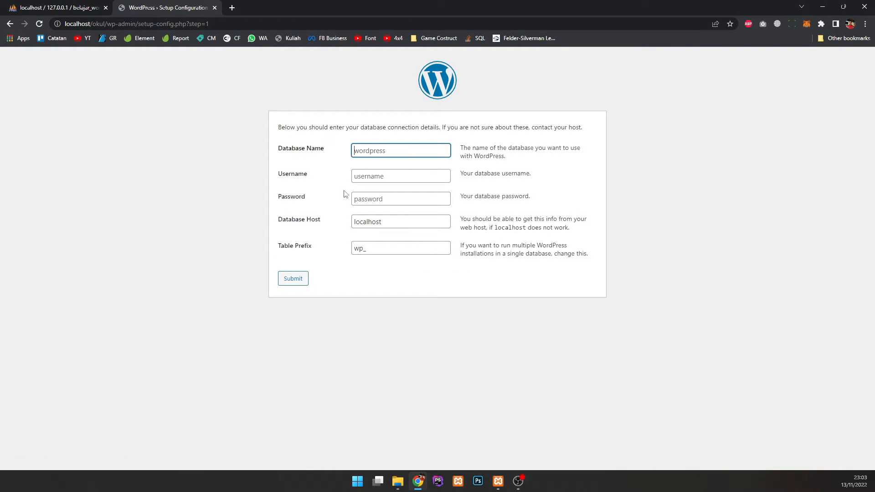
{"action": "left_click", "coordinate": [394, 148]}
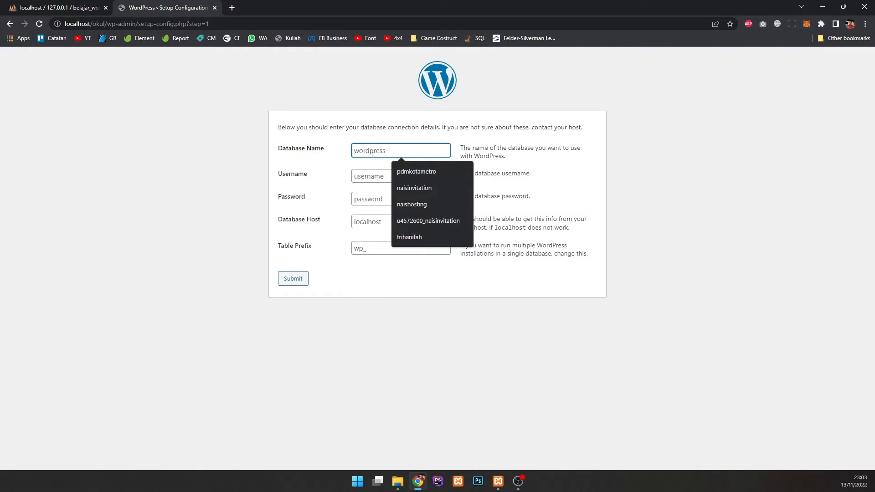
{"action": "left_click", "coordinate": [91, 7]}
{"action": "left_click_drag", "start_coordinate": [81, 135], "coordinate": [29, 135]}
{"action": "key", "text": "ctrl+c"}
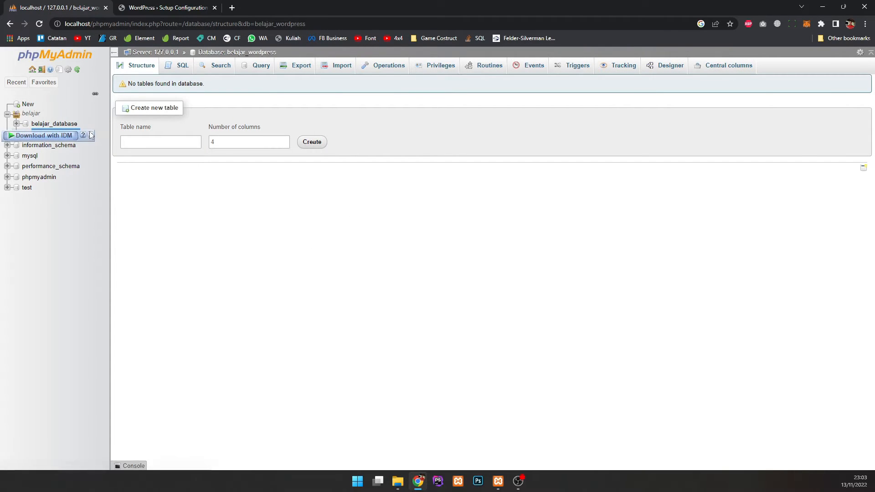
{"action": "left_click", "coordinate": [153, 6]}
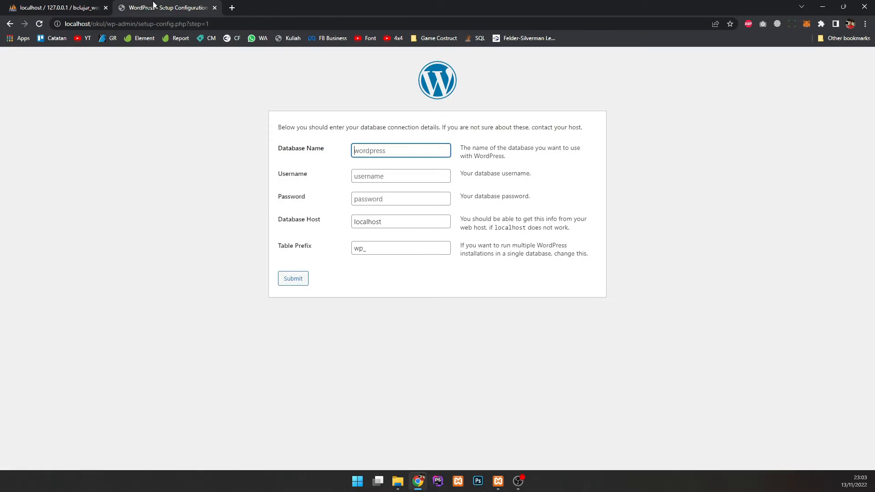
{"action": "left_click", "coordinate": [391, 144]}
{"action": "left_click", "coordinate": [389, 150]}
{"action": "key", "text": "ctrl+v"}
Step: Enter root as username, leave password empty, change the table prefix from wp_ to okul_, and submit
{"action": "left_click", "coordinate": [379, 176]}
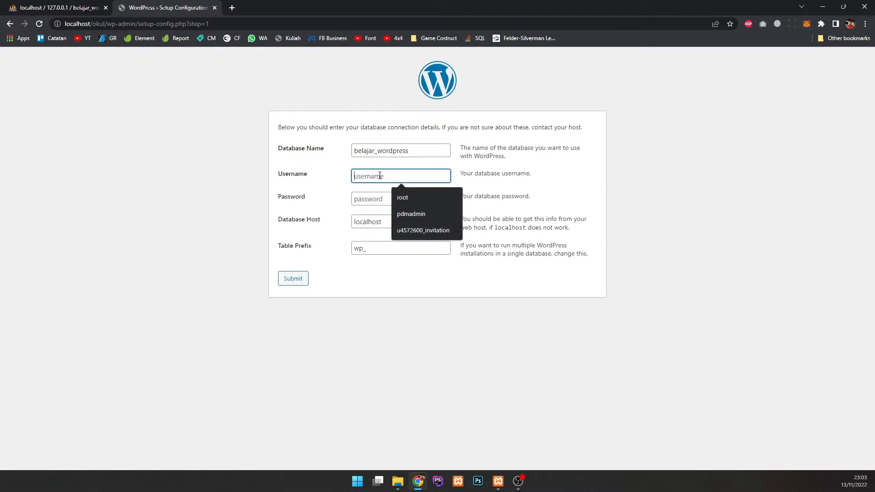
{"action": "type", "text": "root"}
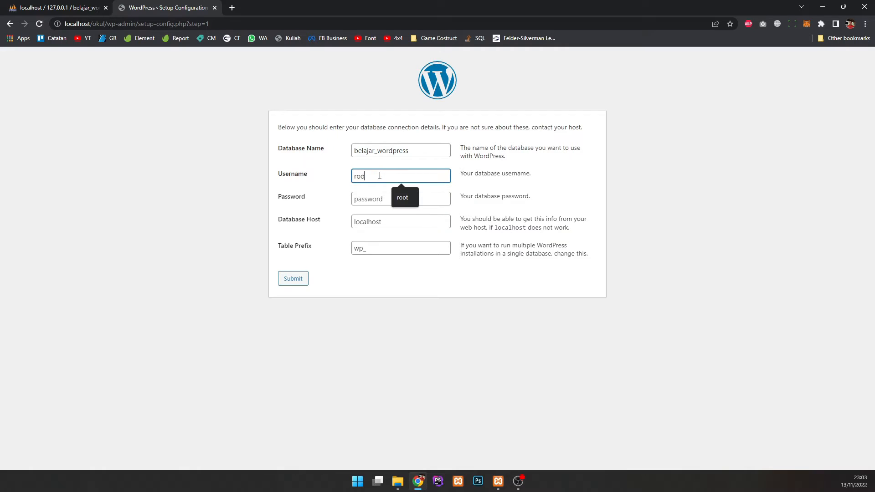
{"action": "left_click", "coordinate": [368, 204]}
{"action": "left_click", "coordinate": [356, 223]}
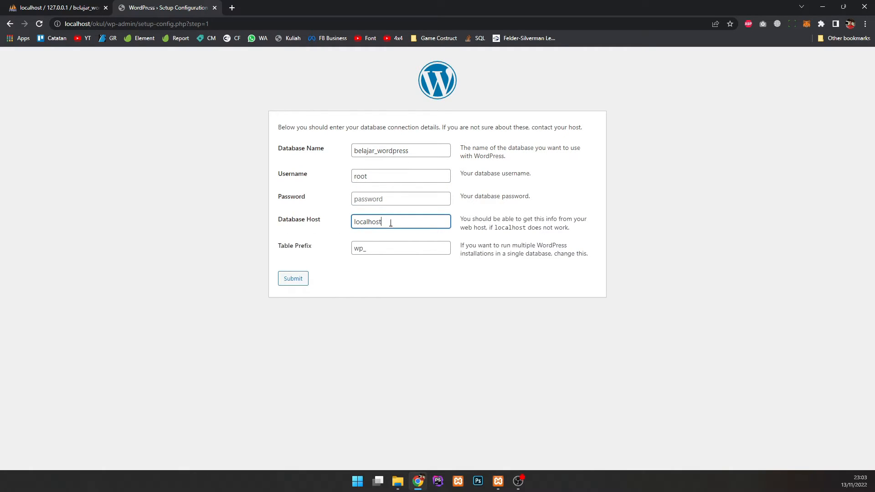
{"action": "left_click", "coordinate": [363, 250]}
{"action": "left_click_drag", "start_coordinate": [348, 249], "coordinate": [357, 249]}
{"action": "double_click", "coordinate": [361, 250]}
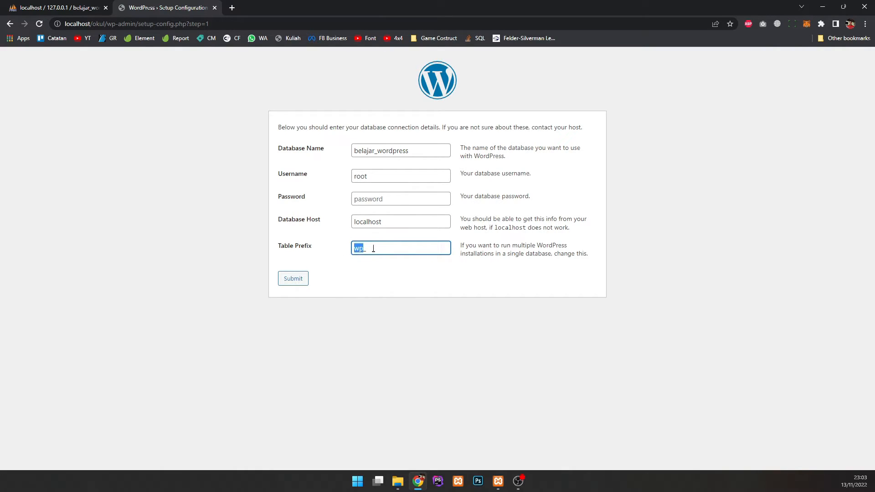
{"action": "type", "text": "okul_"}
{"action": "left_click", "coordinate": [351, 281]}
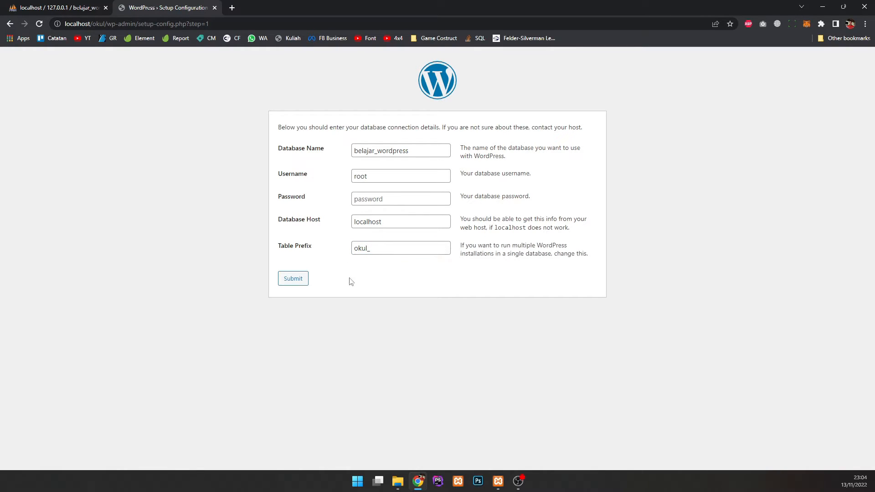
{"action": "left_click", "coordinate": [301, 281]}
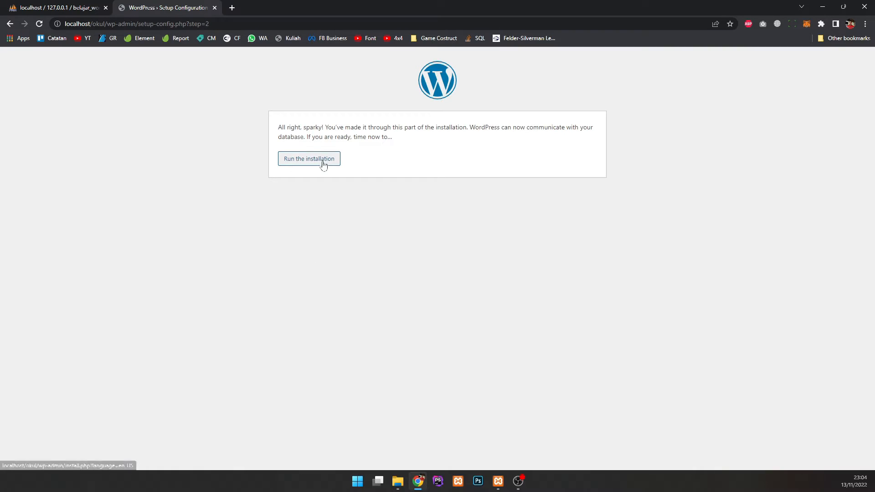
Step: Run the installation and enter the site title 'OKUL - Ojek Kuliah Andalan Mahasiswa dan Masyarakat'
{"action": "left_click_drag", "start_coordinate": [284, 130], "coordinate": [360, 129]}
{"action": "left_click", "coordinate": [322, 163]}
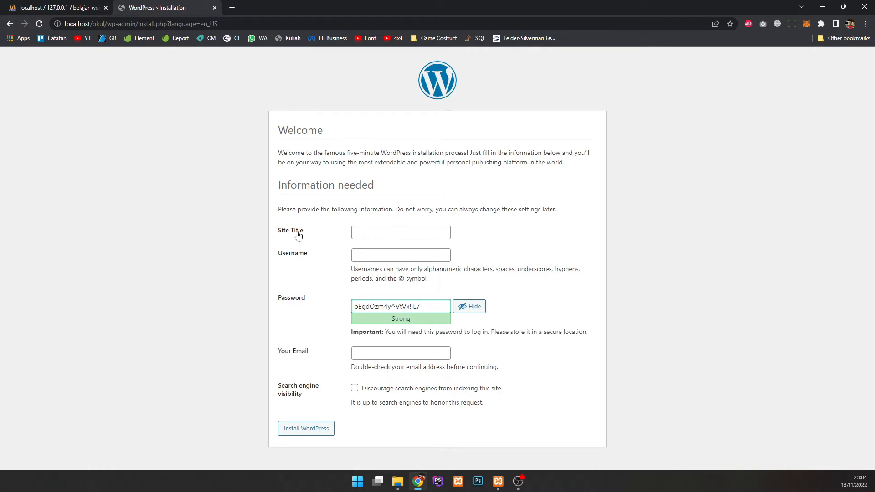
{"action": "left_click_drag", "start_coordinate": [277, 230], "coordinate": [321, 235]}
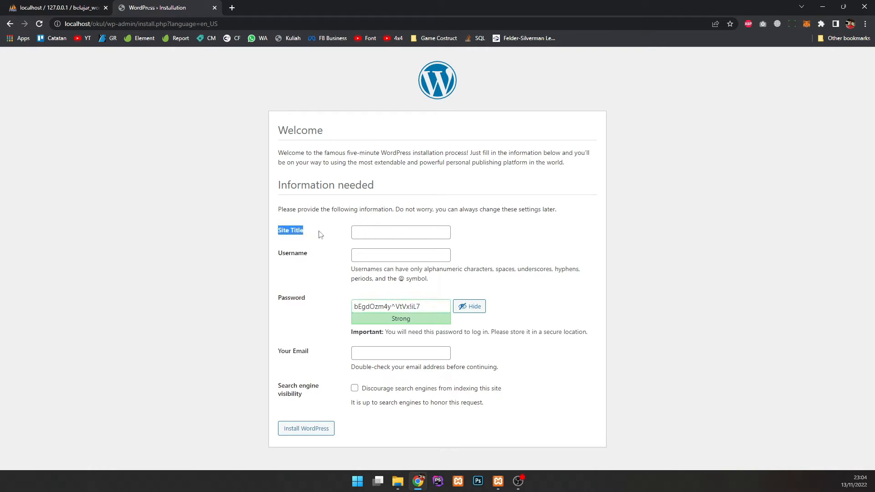
{"action": "left_click", "coordinate": [376, 233]}
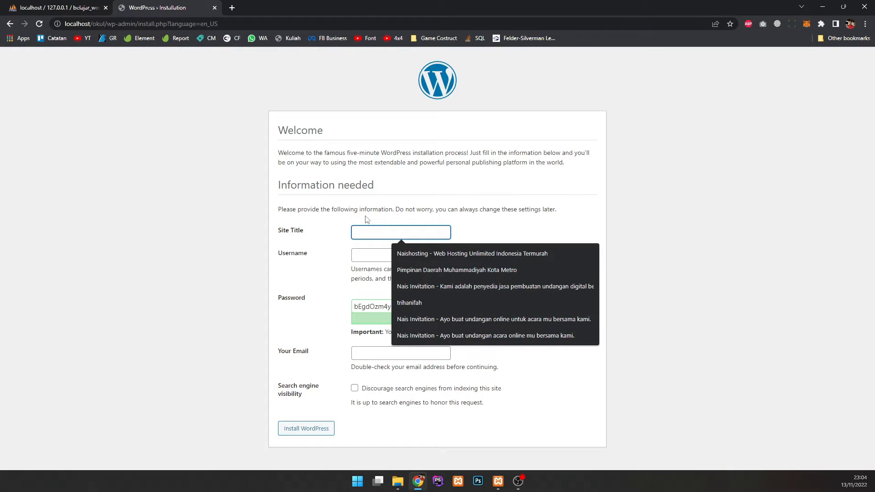
{"action": "type", "text": "a"}
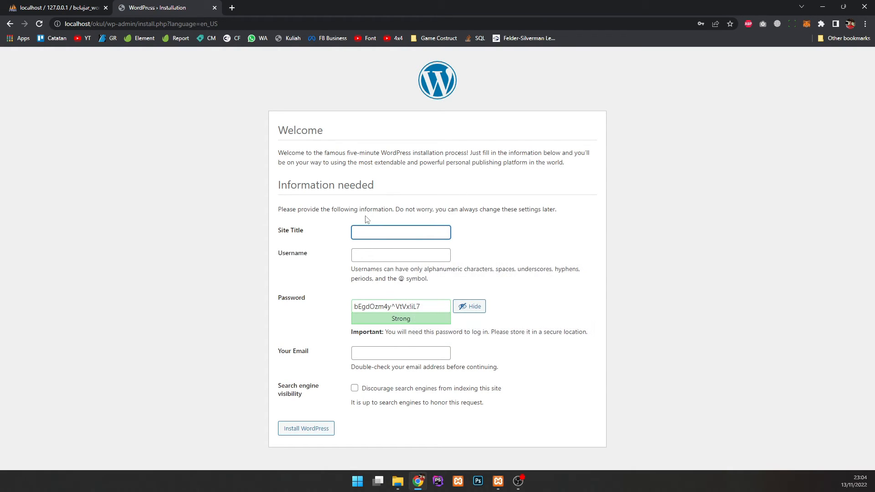
{"action": "type", "text": "KUL - Ojek Kuliah"}
{"action": "type", "text": "Andalan Mahasiswa"}
{"action": "type", "text": " dan Masyarakat"}
Step: Enter the administrator's username in place of 'admin' and select the generated password
{"action": "left_click", "coordinate": [398, 258]}
{"action": "left_click", "coordinate": [283, 253]}
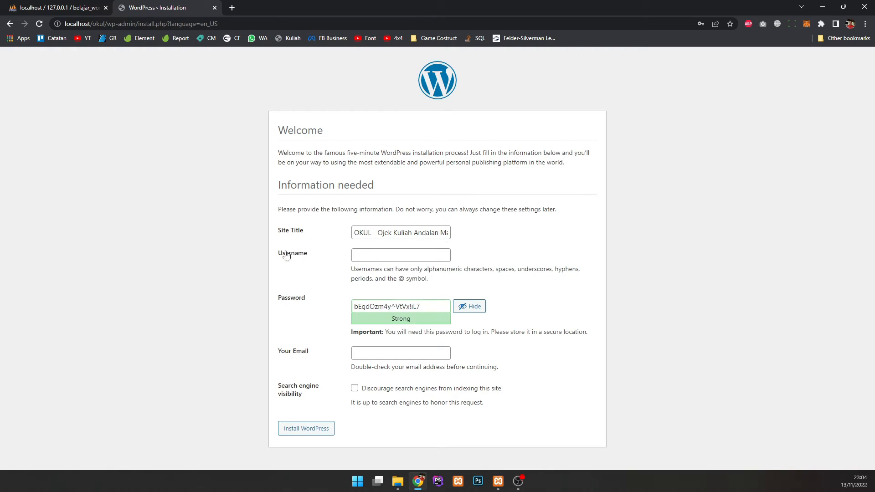
{"action": "left_click", "coordinate": [372, 256]}
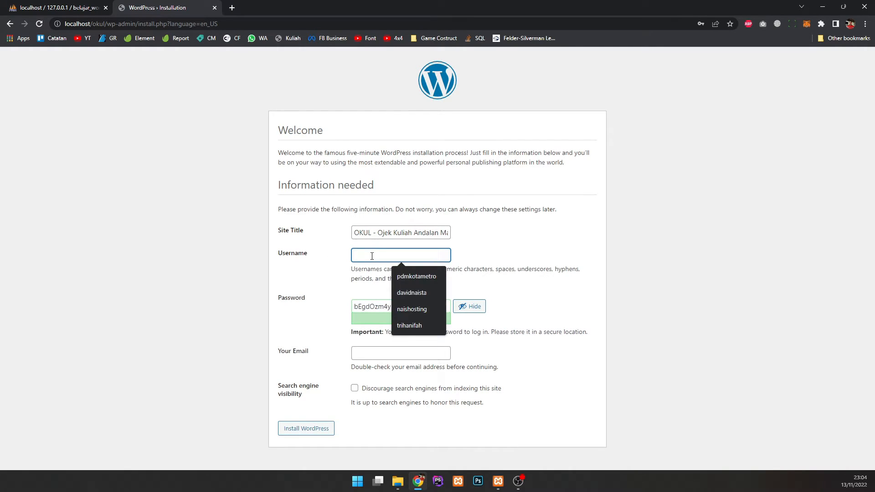
{"action": "type", "text": "admin"}
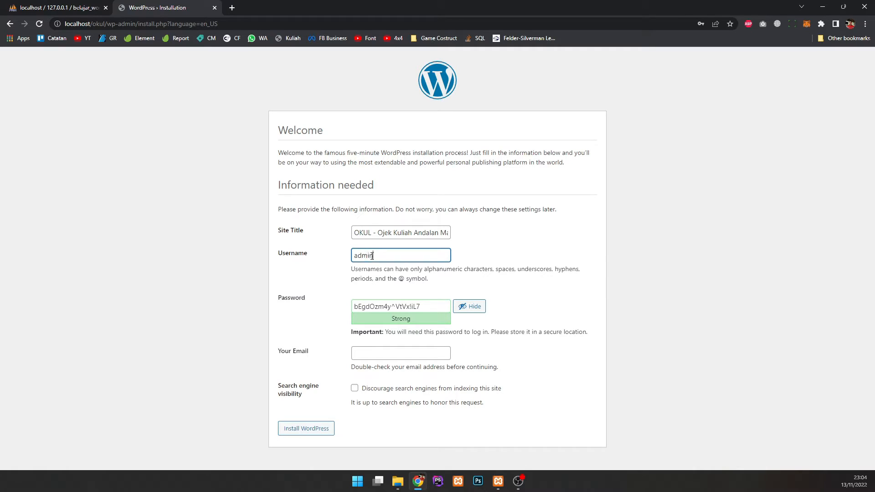
{"action": "key", "text": "ctrl+a"}
{"action": "type", "text": "davidnaista"}
{"action": "left_click_drag", "start_coordinate": [418, 306], "coordinate": [325, 309]}
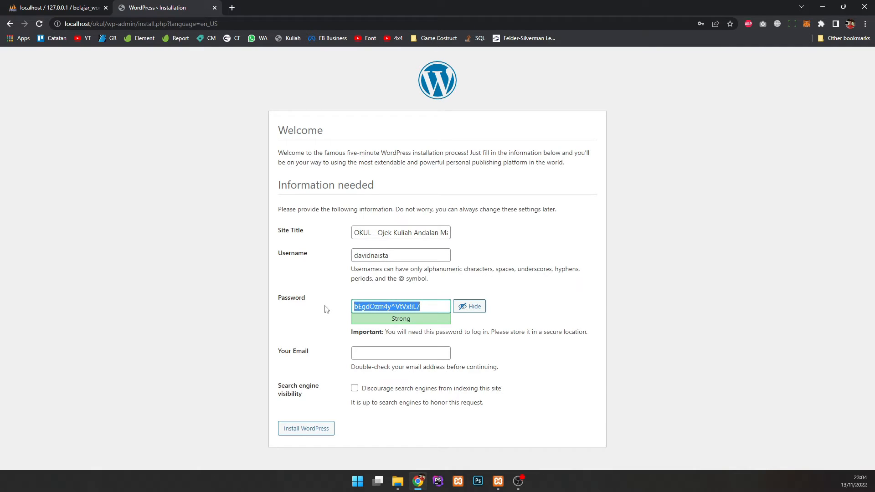
{"action": "double_click", "coordinate": [400, 304]}
Step: Replace the generated admin password with a custom password of the user's choice
{"action": "triple_click", "coordinate": [416, 304]}
{"action": "key", "text": "BackSpace"}
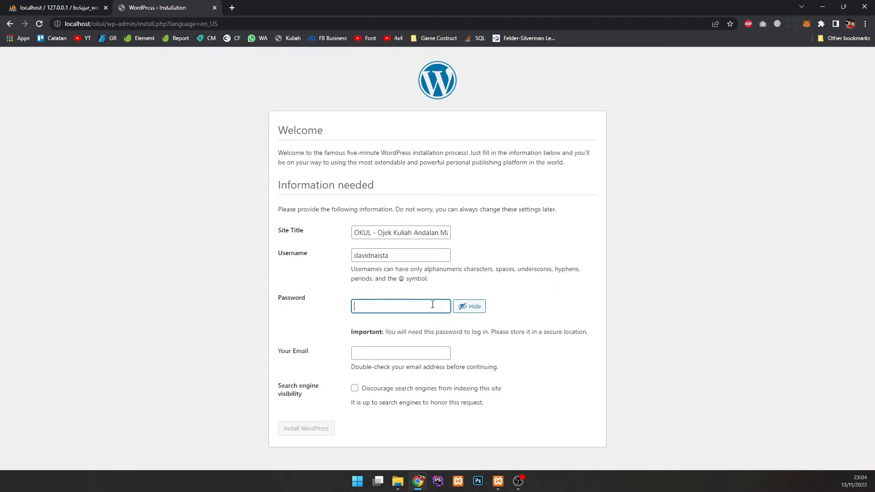
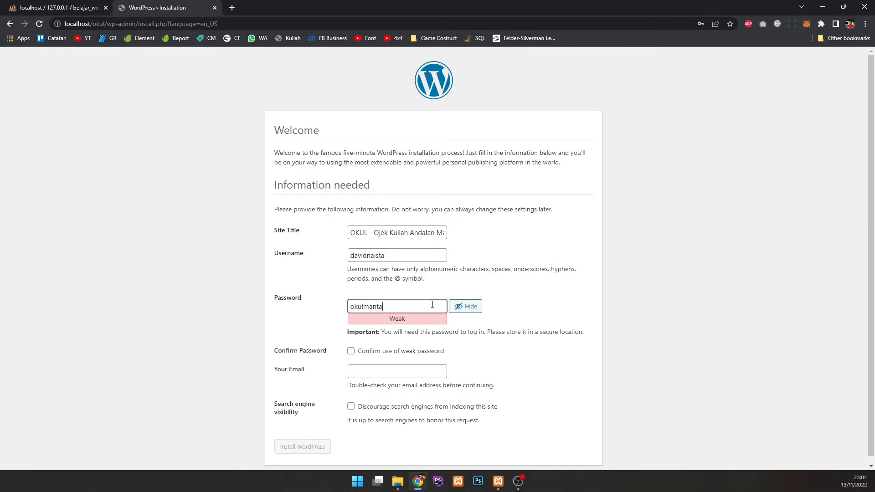
{"action": "left_click_drag", "start_coordinate": [372, 325], "coordinate": [415, 327]}
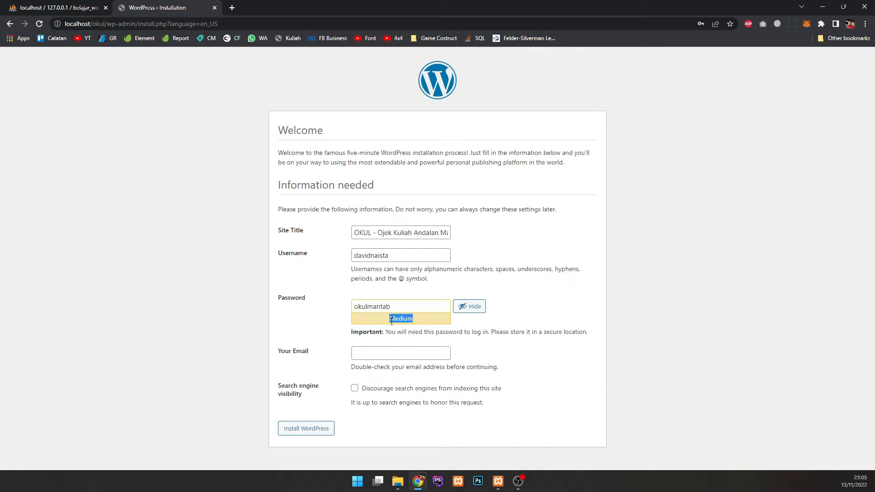
{"action": "left_click", "coordinate": [405, 309]}
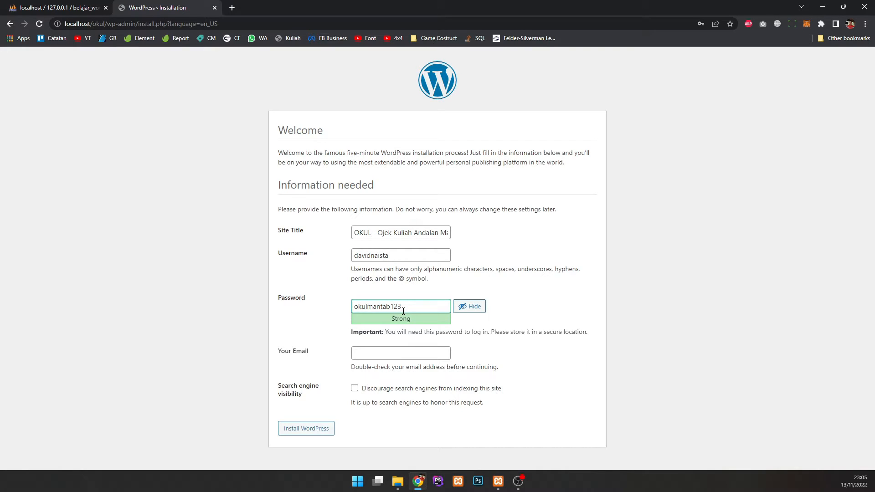
{"action": "left_click_drag", "start_coordinate": [404, 310], "coordinate": [345, 311]}
{"action": "triple_click", "coordinate": [418, 333]}
{"action": "left_click", "coordinate": [446, 354]}
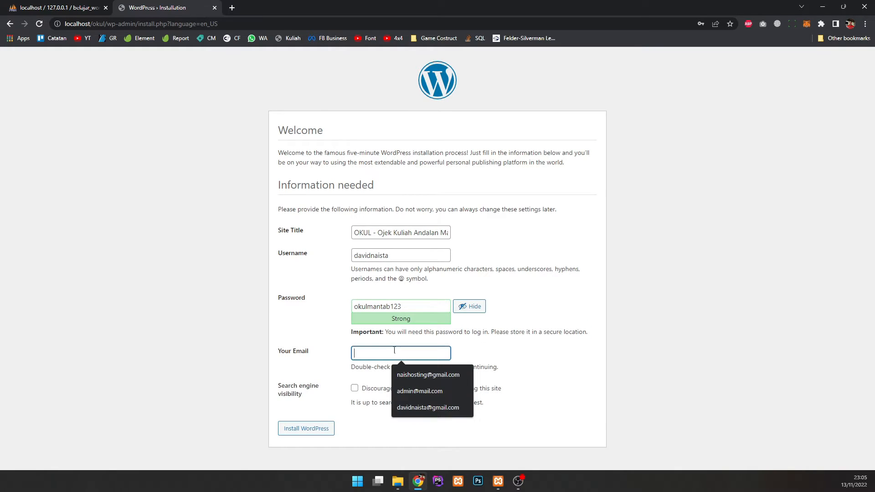
Step: Fill the admin e-mail from saved suggestions, discourage search engine indexing, and install WordPress
{"action": "left_click", "coordinate": [334, 351]}
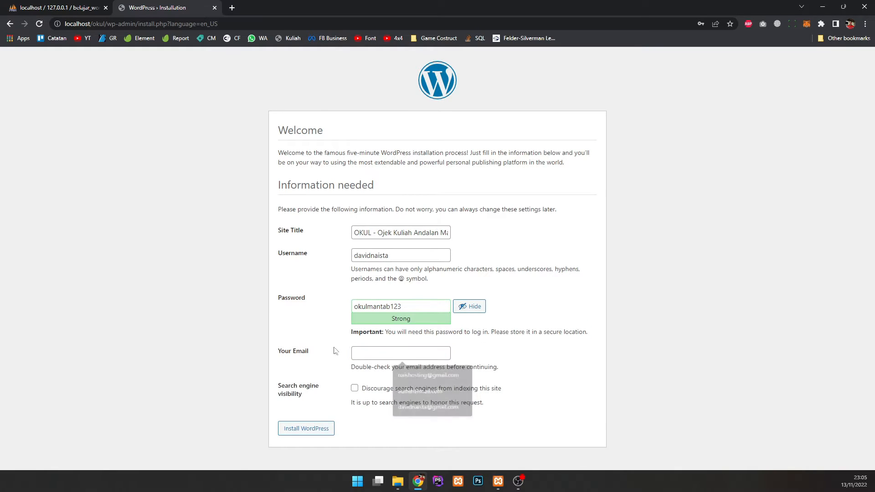
{"action": "left_click", "coordinate": [370, 357]}
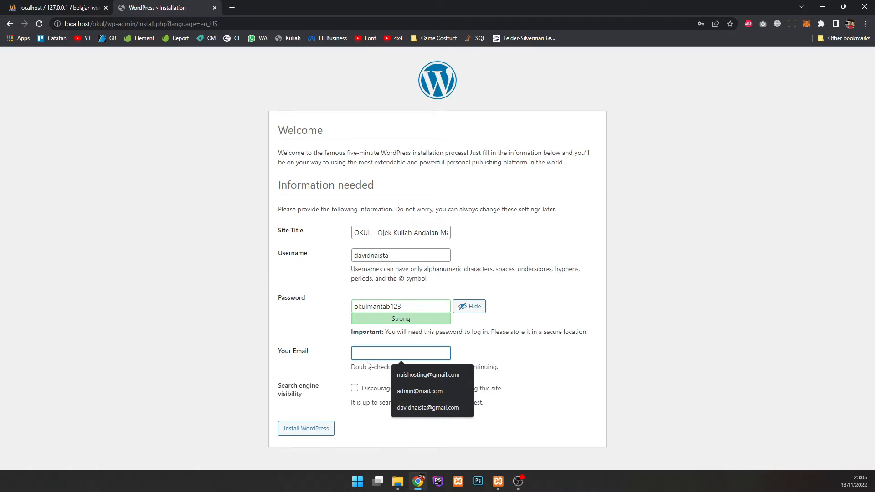
{"action": "left_click", "coordinate": [428, 408]}
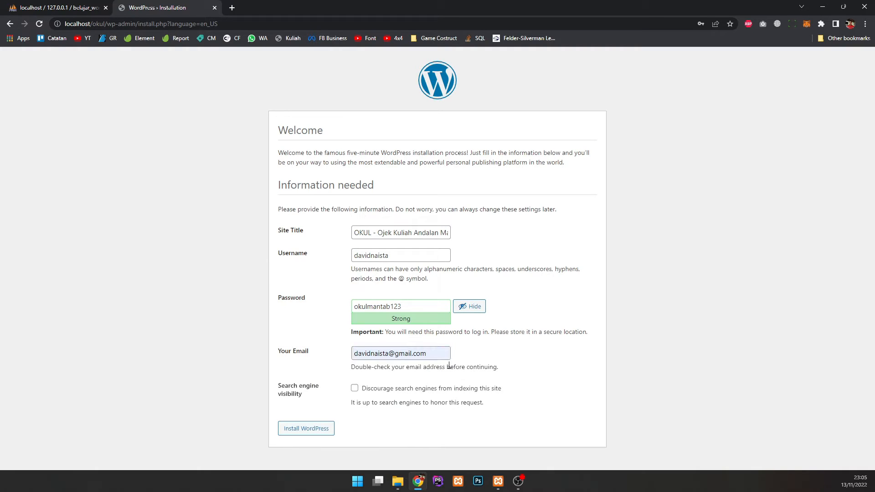
{"action": "mouse_move", "coordinate": [274, 389]}
{"action": "left_mouse_down"}
{"action": "mouse_move", "coordinate": [322, 398]}
{"action": "mouse_move", "coordinate": [285, 388]}
{"action": "left_mouse_up"}
{"action": "left_click", "coordinate": [322, 397]}
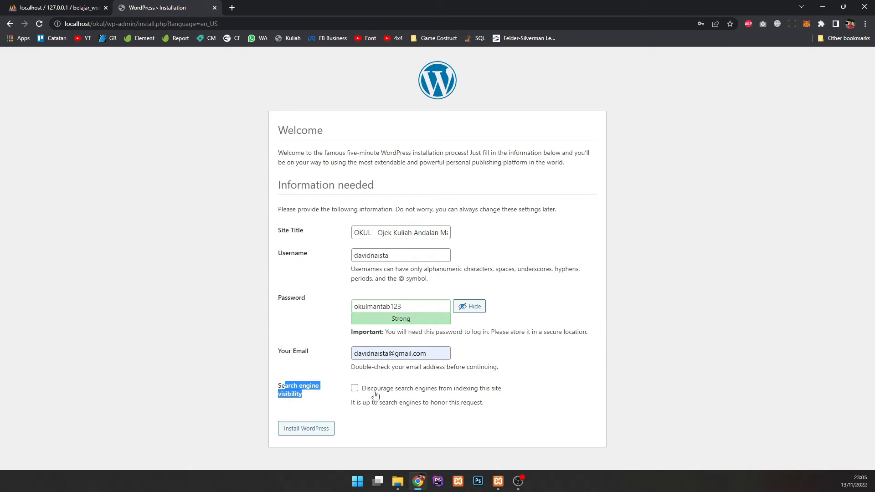
{"action": "left_click_drag", "start_coordinate": [369, 390], "coordinate": [411, 390]}
{"action": "left_click", "coordinate": [412, 391]}
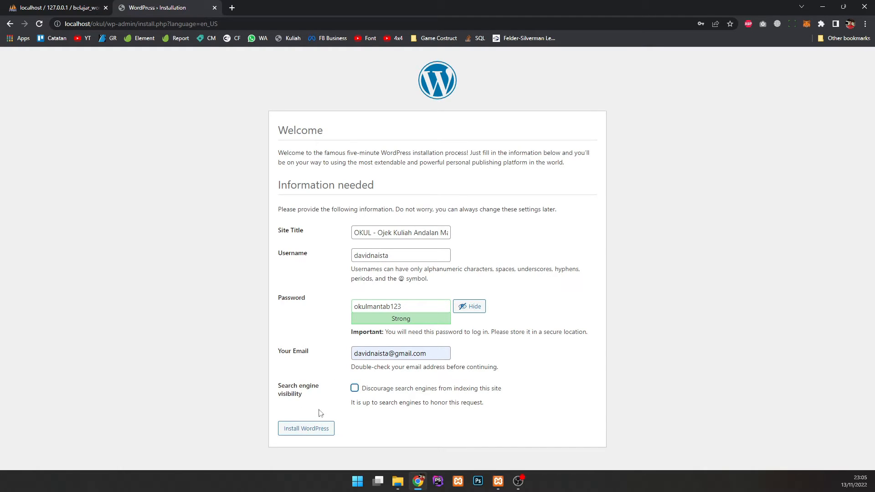
{"action": "left_click", "coordinate": [312, 432]}
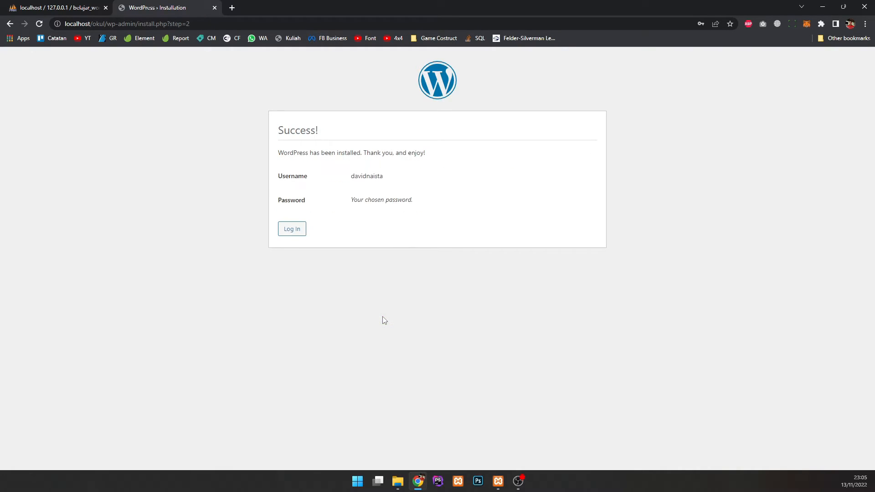
Step: On the login page, enter the suggested admin username and the account password
{"action": "left_click_drag", "start_coordinate": [277, 153], "coordinate": [448, 156]}
{"action": "left_click", "coordinate": [448, 155]}
{"action": "left_click", "coordinate": [292, 230]}
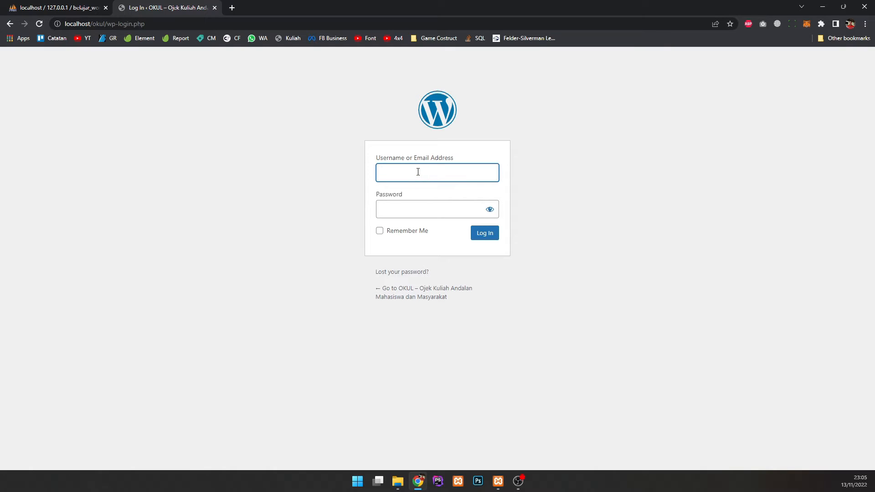
{"action": "type", "text": "dav"}
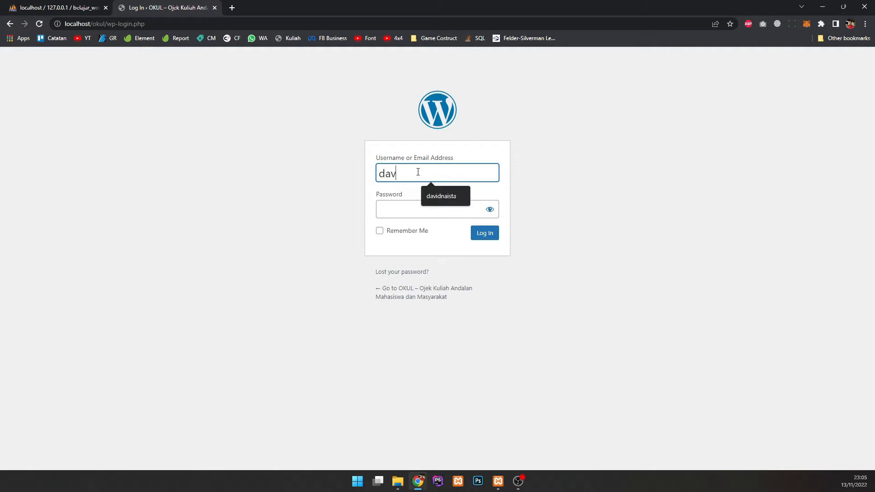
{"action": "key", "text": "Down"}
{"action": "key", "text": "Return"}
{"action": "key", "text": "Tab"}
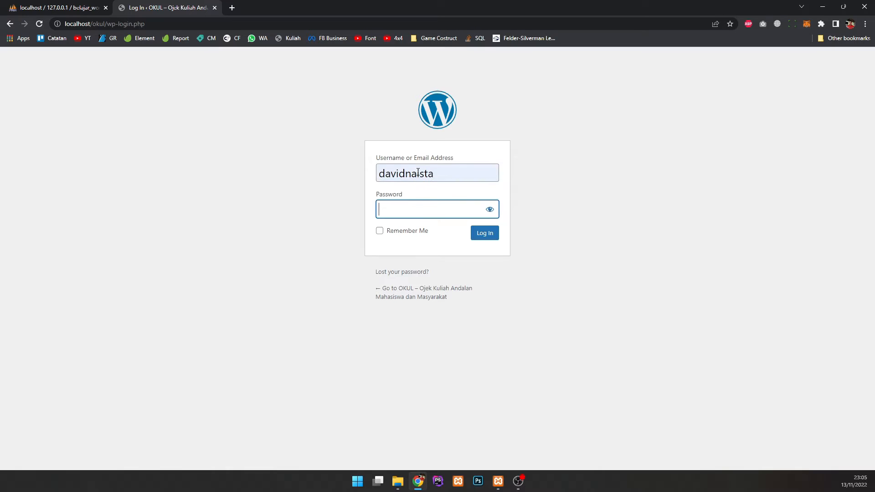
{"action": "type", "text": "d••••••••••••"}
Step: Show the password in plain text to verify it, tick Remember Me, and log in
{"action": "left_click", "coordinate": [398, 232]}
{"action": "left_click", "coordinate": [408, 231]}
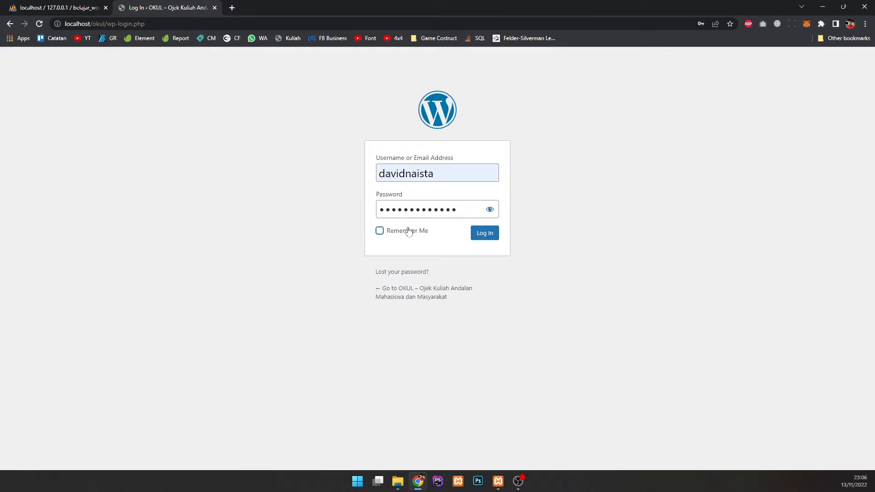
{"action": "left_click", "coordinate": [494, 216]}
{"action": "left_click", "coordinate": [495, 216]}
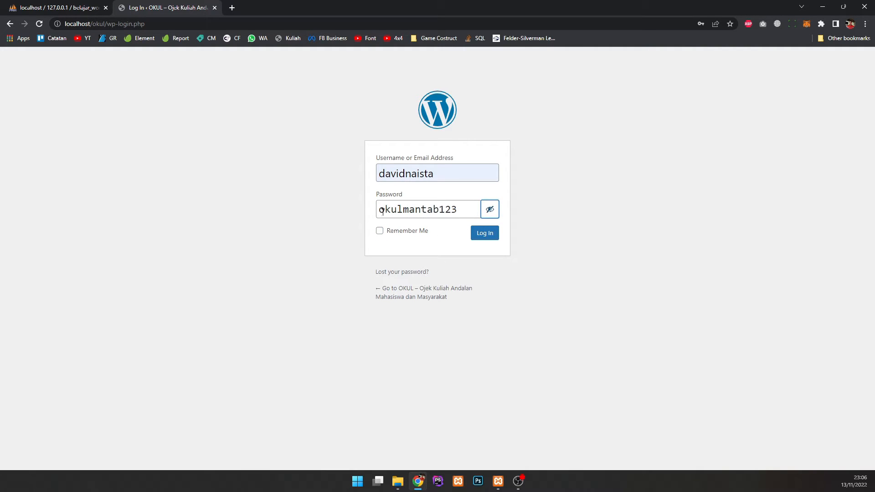
{"action": "left_click", "coordinate": [424, 231]}
{"action": "left_click", "coordinate": [482, 234]}
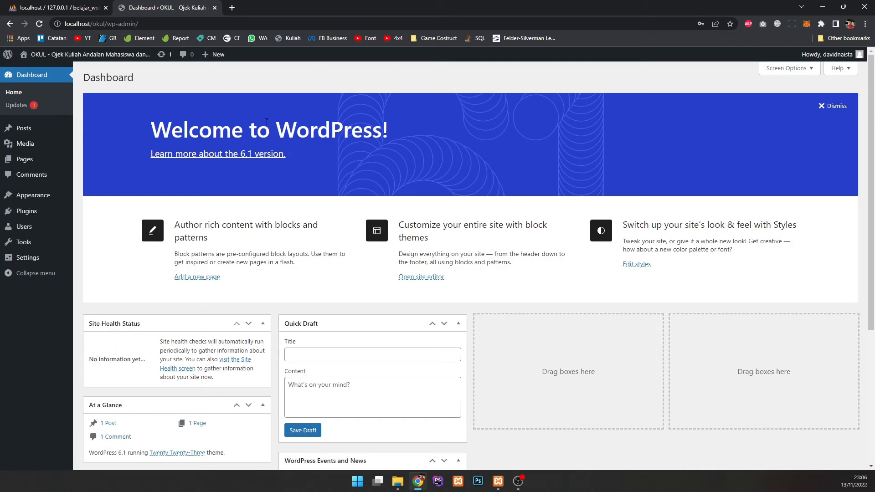
Step: Load localhost/okul in a new tab, look over its Hello world front page, then return to the Dashboard
{"action": "left_click_drag", "start_coordinate": [155, 131], "coordinate": [403, 142]}
{"action": "left_click", "coordinate": [384, 171]}
{"action": "left_click", "coordinate": [232, 8]}
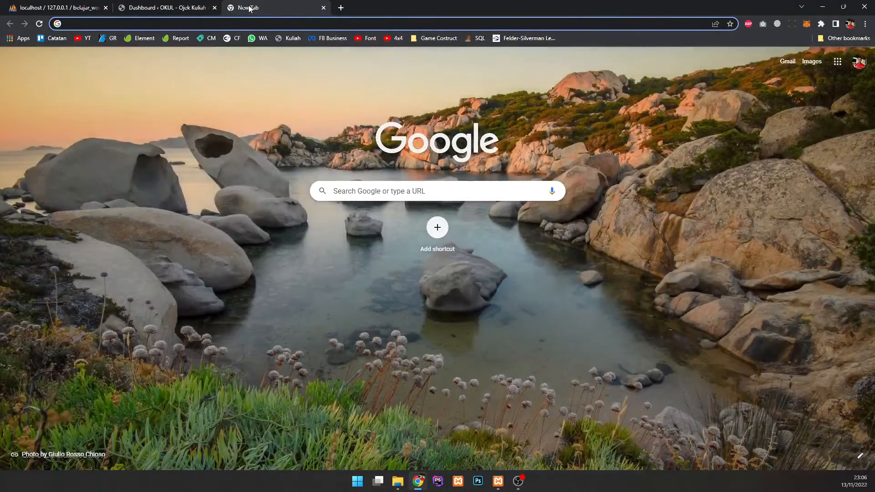
{"action": "type", "text": "localhost"}
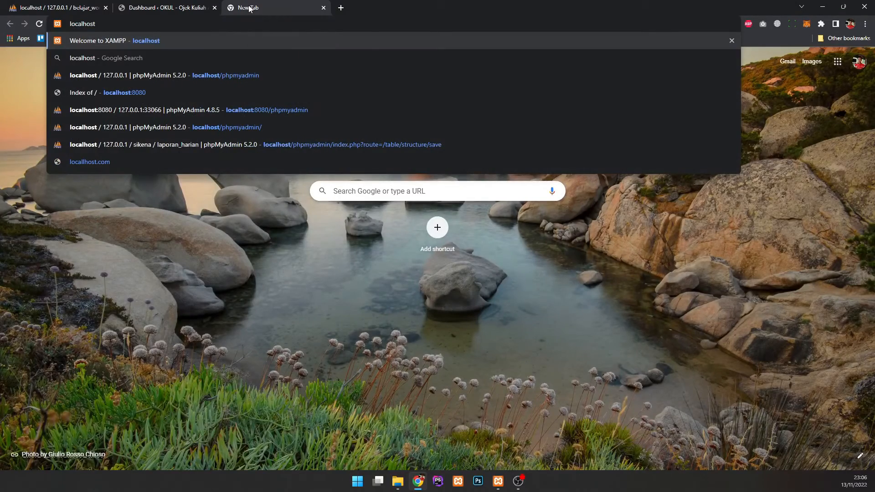
{"action": "type", "text": "/"}
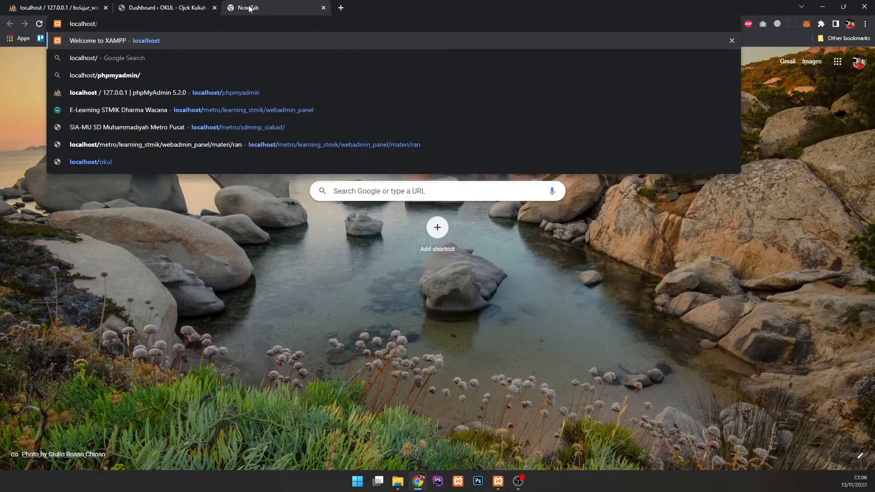
{"action": "type", "text": "okul"}
{"action": "key", "text": "Return"}
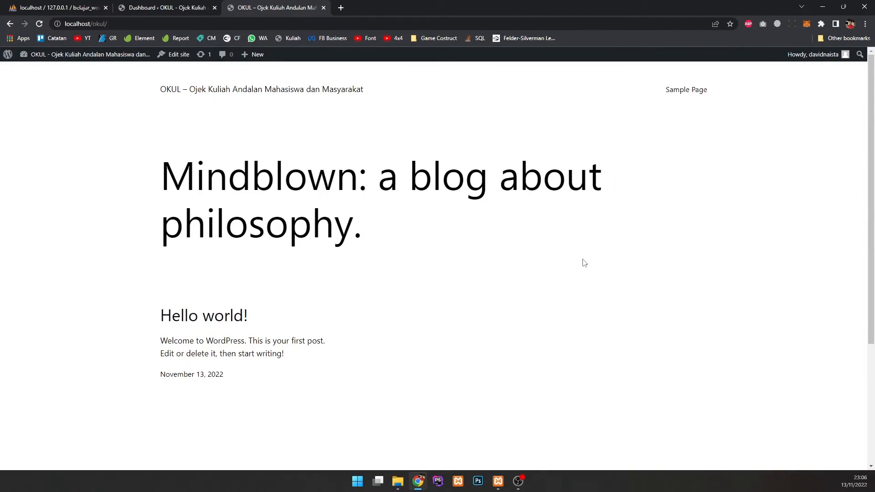
{"action": "scroll", "coordinate": [498, 223], "scroll_direction": "down", "scroll_amount": 3}
{"action": "scroll", "coordinate": [409, 214], "scroll_direction": "up", "scroll_amount": 3}
{"action": "left_click_drag", "start_coordinate": [328, 203], "coordinate": [463, 296]}
{"action": "left_click", "coordinate": [469, 268]}
{"action": "left_click_drag", "start_coordinate": [416, 241], "coordinate": [286, 178]}
{"action": "left_click", "coordinate": [518, 224]}
{"action": "left_click", "coordinate": [180, 6]}
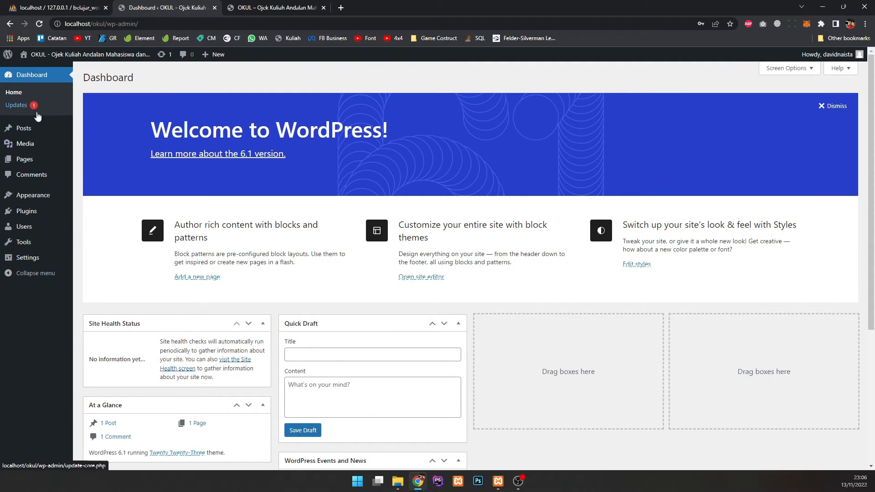
Step: Browse the admin sidebar menus and go to Appearance > Themes to list the three installed themes
{"action": "mouse_move", "coordinate": [56, 131]}
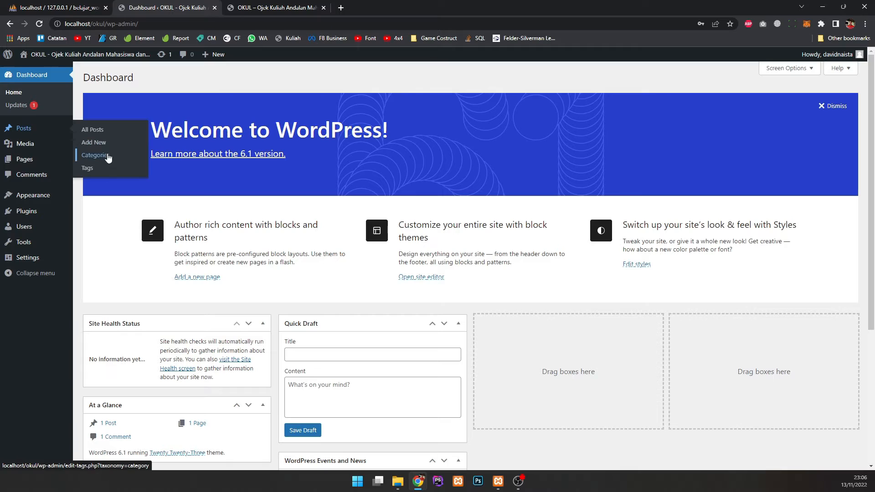
{"action": "mouse_move", "coordinate": [30, 148]}
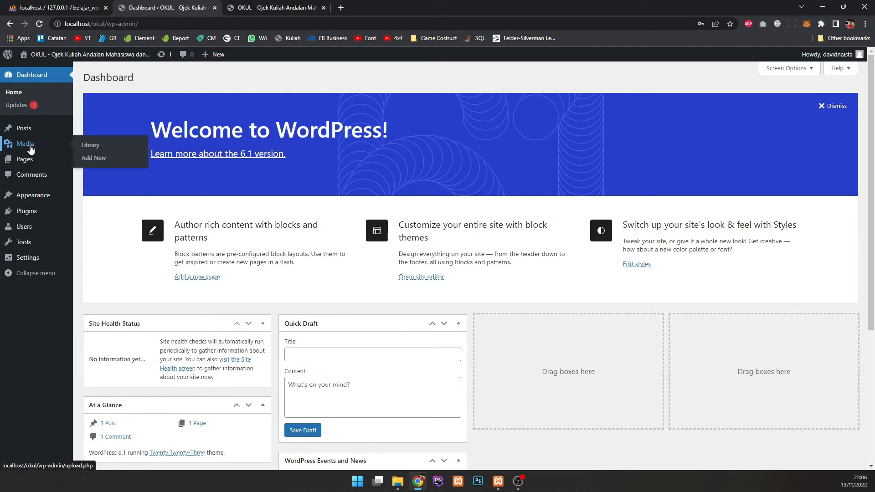
{"action": "mouse_move", "coordinate": [30, 164]}
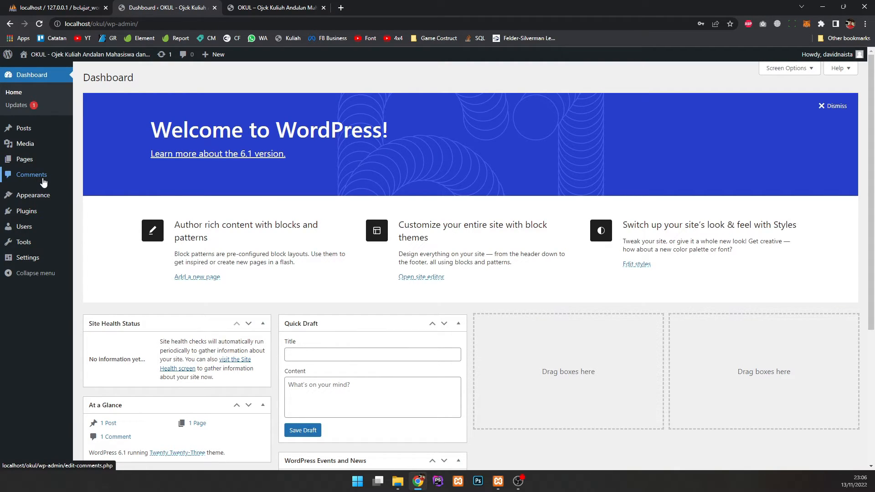
{"action": "mouse_move", "coordinate": [33, 201]}
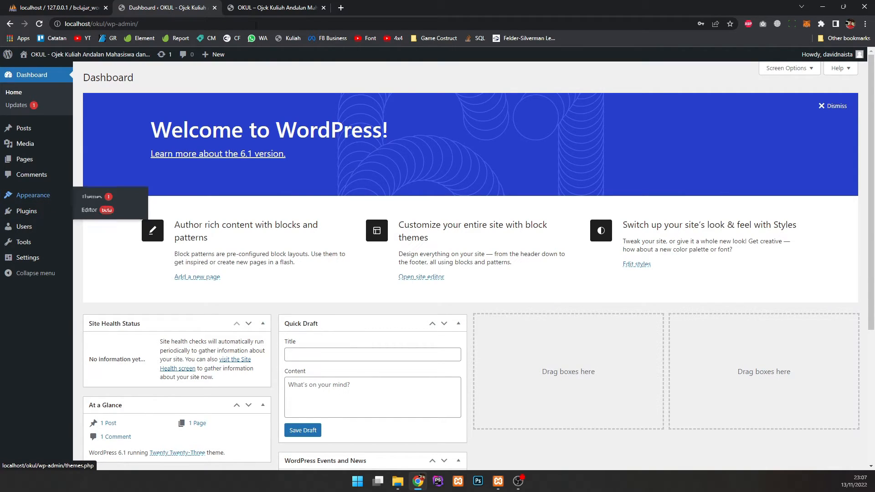
{"action": "key", "text": "ctrl+Tab"}
{"action": "left_click", "coordinate": [185, 5]}
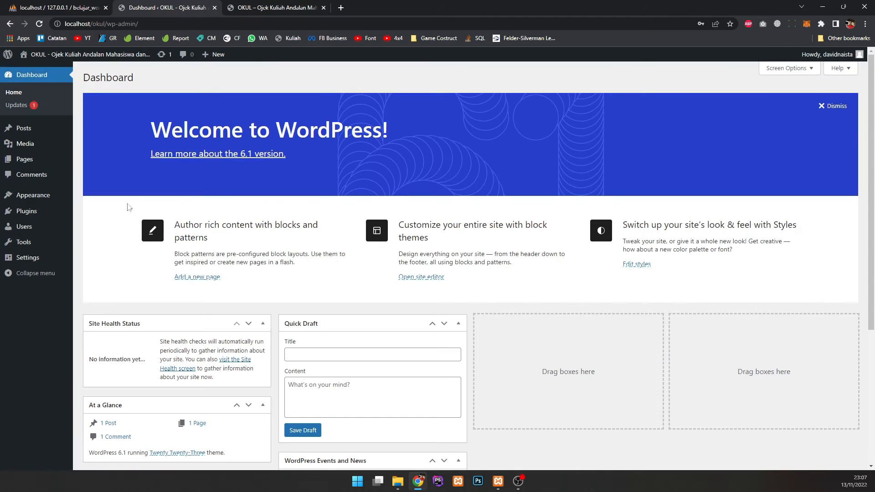
{"action": "left_click", "coordinate": [91, 196]}
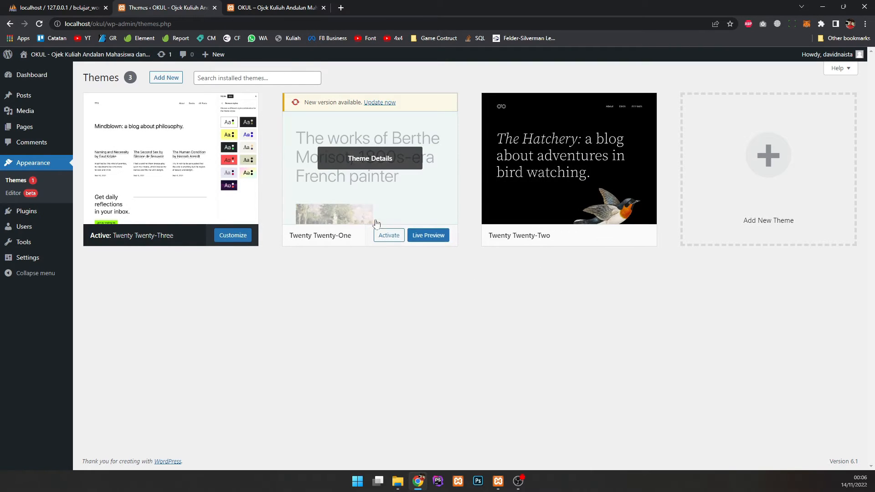
Step: Activate Twenty Twenty-One and reload the front page tab to see it applied
{"action": "left_click", "coordinate": [288, 6]}
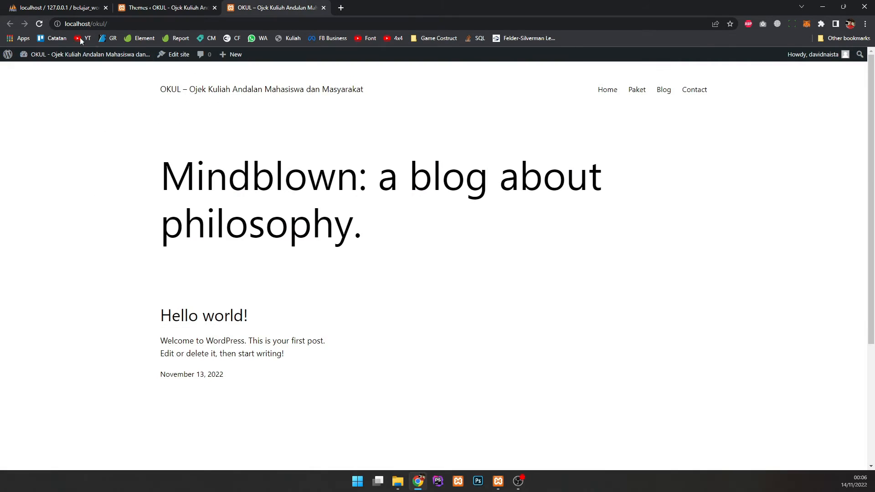
{"action": "left_click", "coordinate": [39, 23]}
{"action": "left_click", "coordinate": [164, 7]}
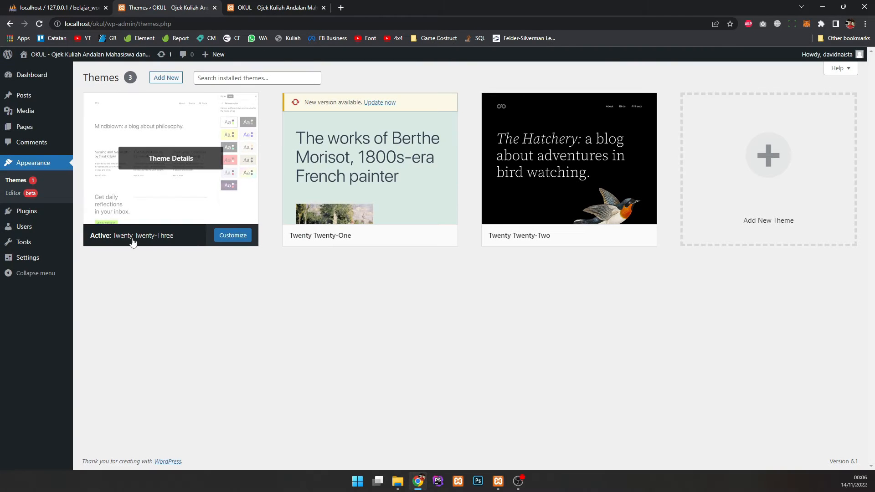
{"action": "left_click", "coordinate": [271, 7]}
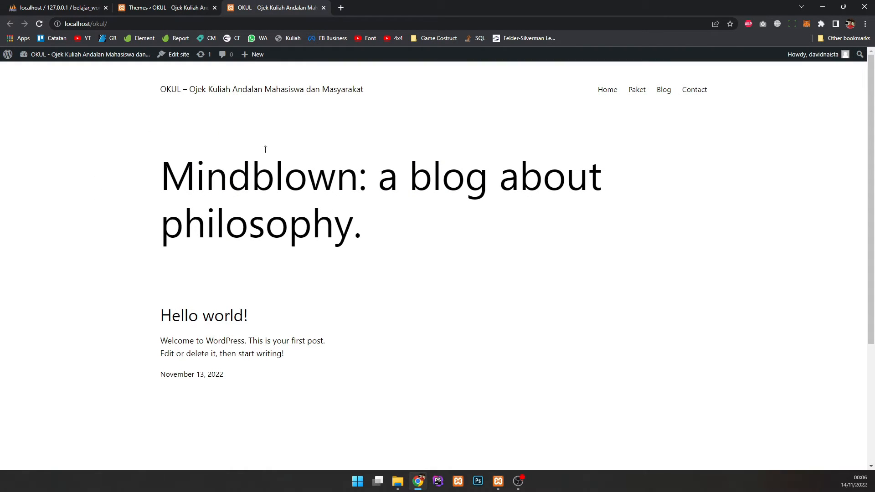
{"action": "left_click", "coordinate": [187, 7]}
{"action": "mouse_move", "coordinate": [396, 199]}
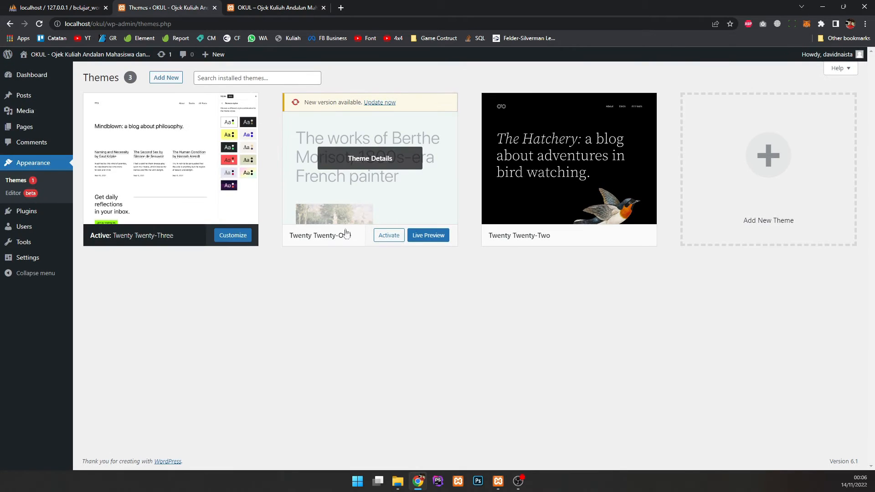
{"action": "left_click", "coordinate": [375, 241]}
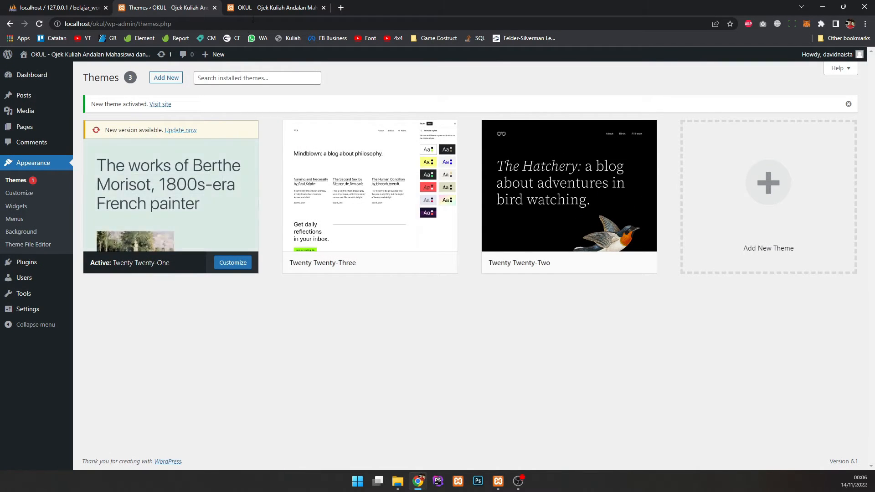
{"action": "key", "text": "ctrl+Tab"}
{"action": "left_click", "coordinate": [39, 23]}
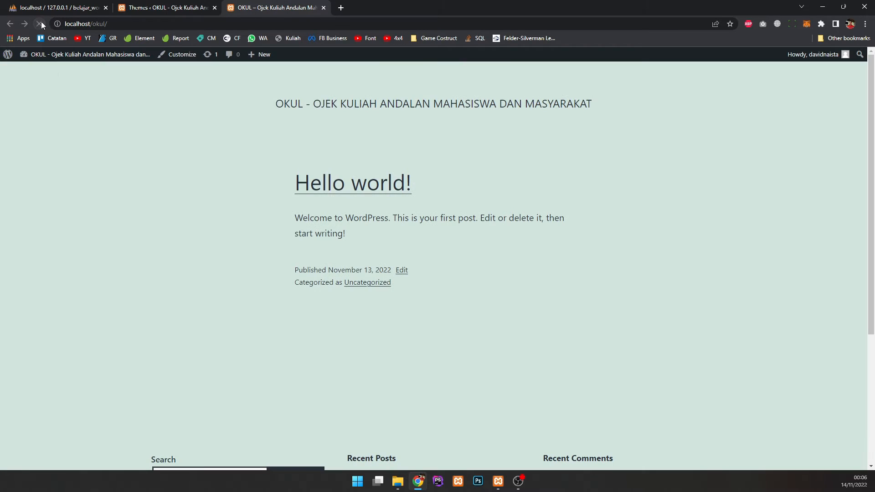
{"action": "left_click_drag", "start_coordinate": [277, 124], "coordinate": [470, 299]}
{"action": "left_click", "coordinate": [470, 259]}
Step: Activate Twenty Twenty-Two instead and reload the front page to view it in that style
{"action": "key", "text": "ctrl+shift+Tab"}
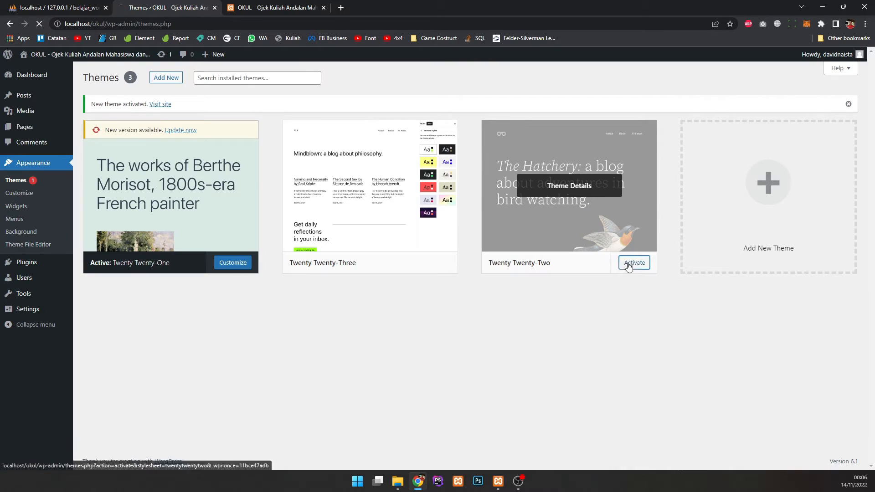
{"action": "left_click", "coordinate": [634, 263]}
{"action": "left_click", "coordinate": [249, 7]}
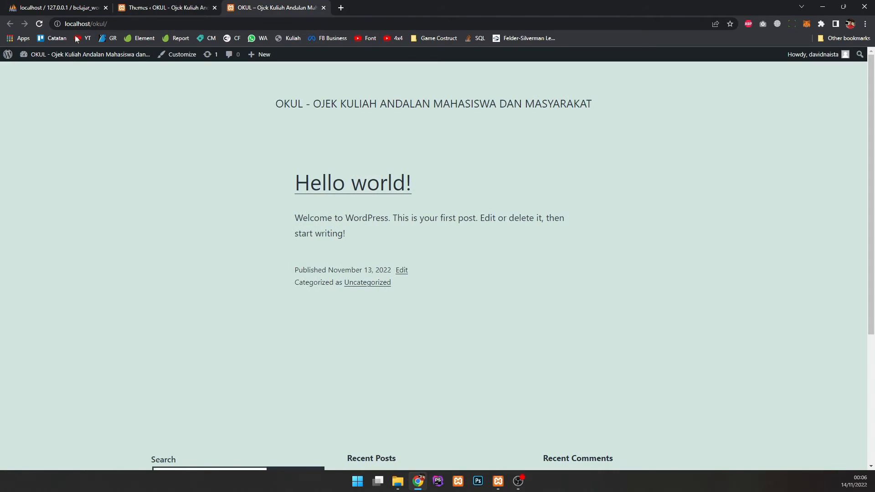
{"action": "left_click", "coordinate": [40, 24]}
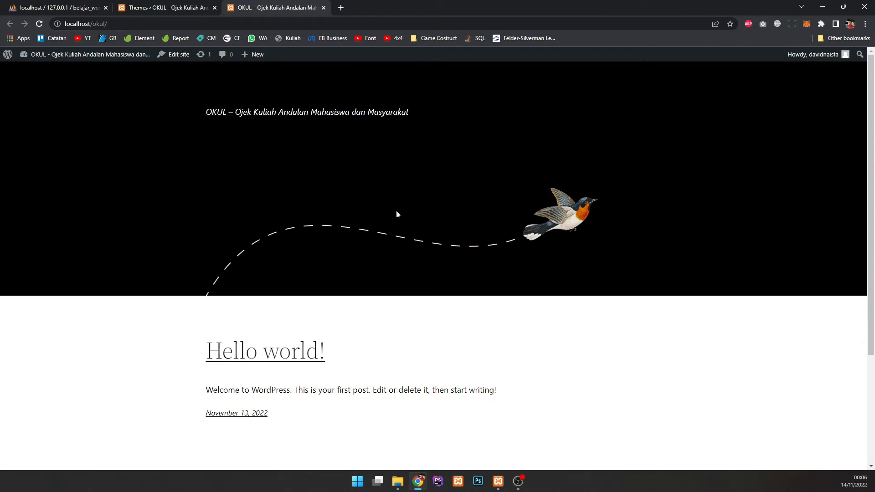
{"action": "left_click", "coordinate": [173, 5]}
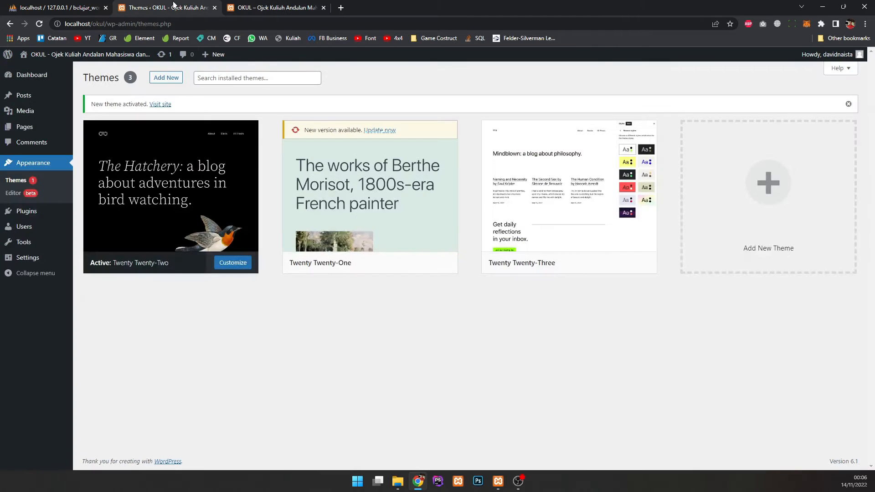
{"action": "mouse_move", "coordinate": [518, 257]}
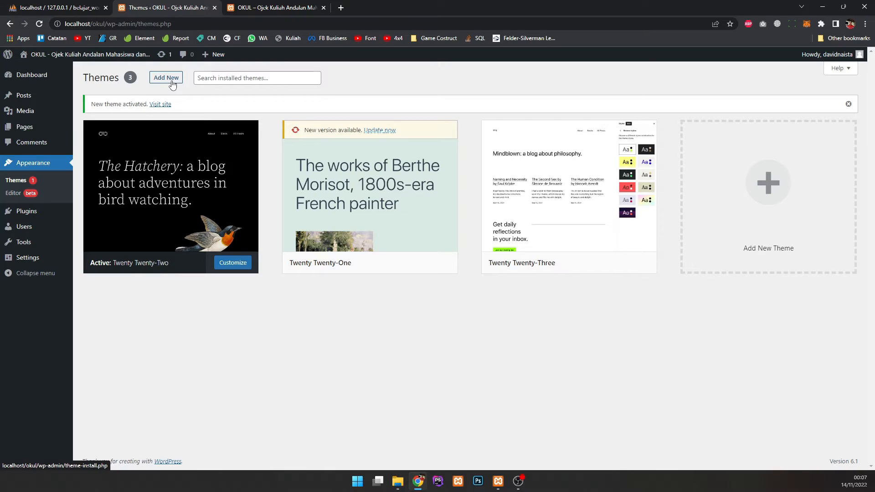
{"action": "left_click", "coordinate": [739, 176]}
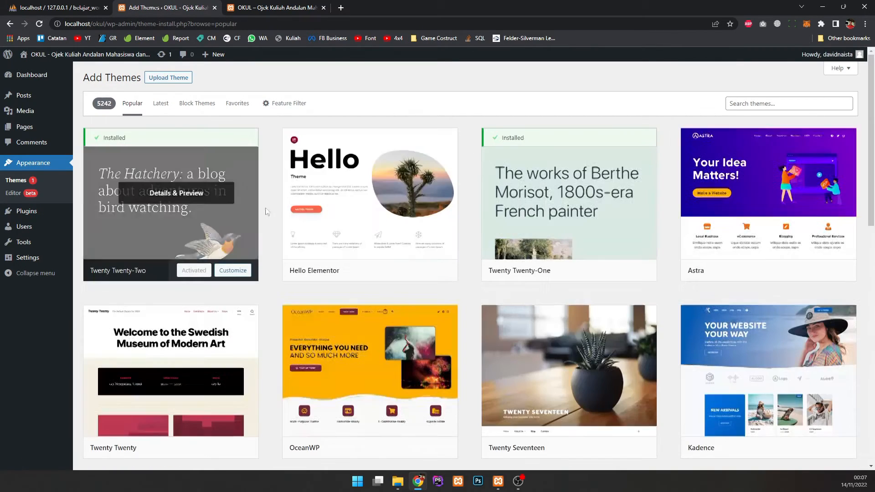
{"action": "scroll", "coordinate": [527, 240], "scroll_direction": "down", "scroll_amount": 9}
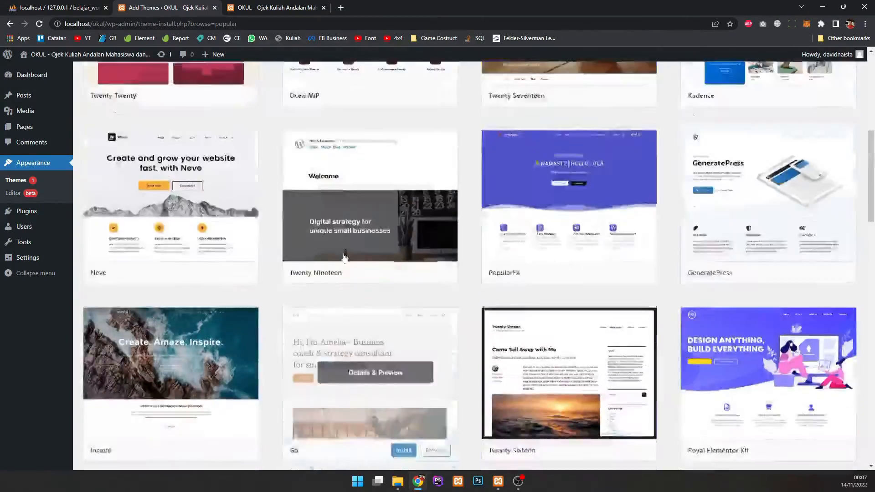
{"action": "scroll", "coordinate": [359, 239], "scroll_direction": "up", "scroll_amount": 9}
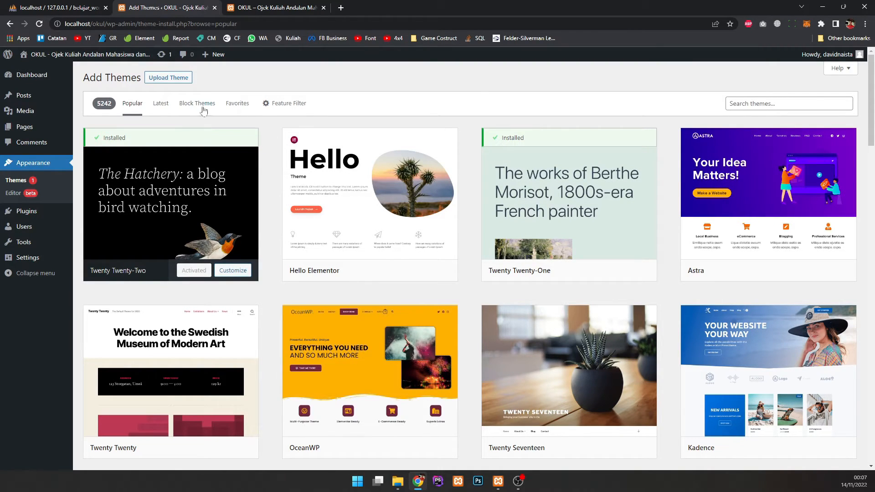
{"action": "left_click", "coordinate": [167, 81]}
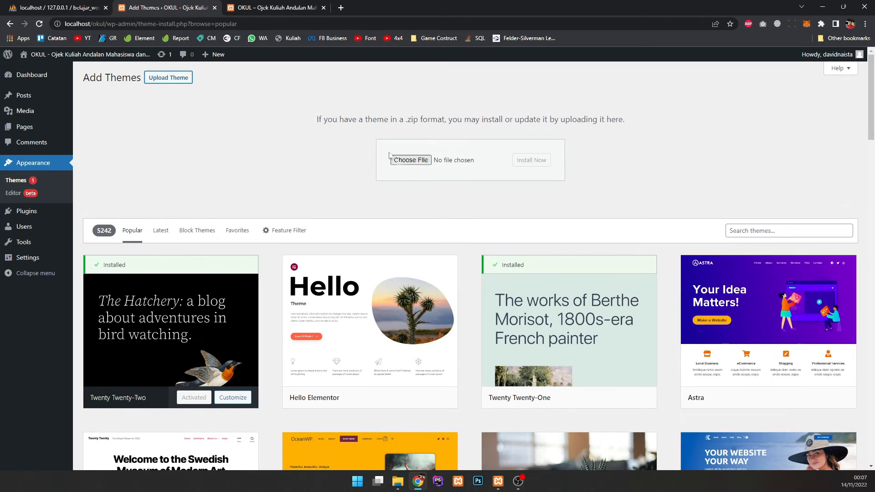
{"action": "left_click_drag", "start_coordinate": [317, 129], "coordinate": [588, 121]}
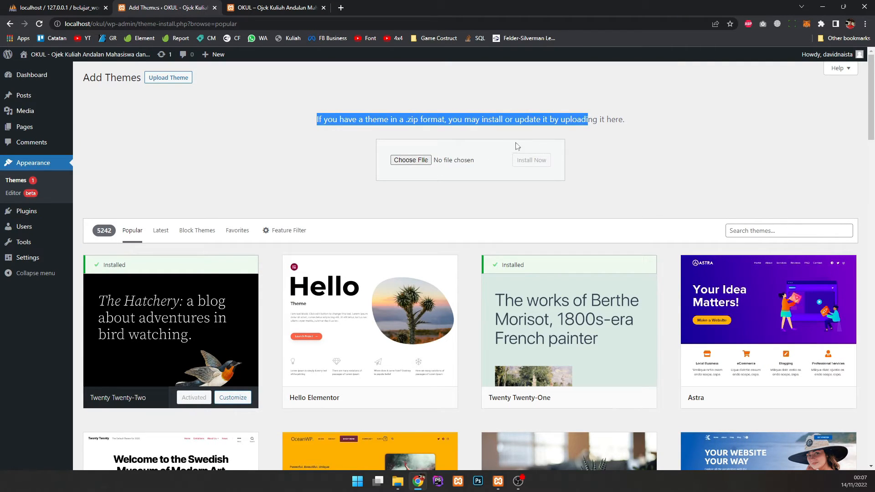
{"action": "triple_click", "coordinate": [494, 115]}
{"action": "left_click", "coordinate": [263, 125]}
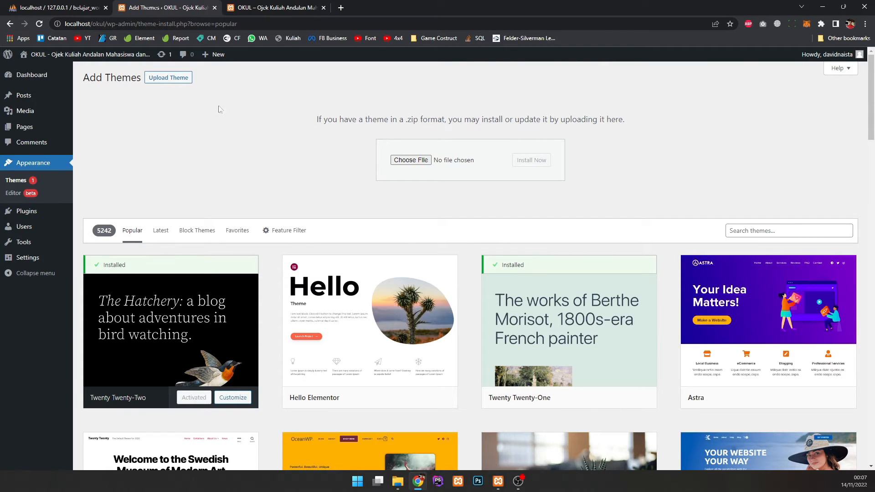
{"action": "left_click", "coordinate": [179, 78]}
{"action": "mouse_move", "coordinate": [384, 155]}
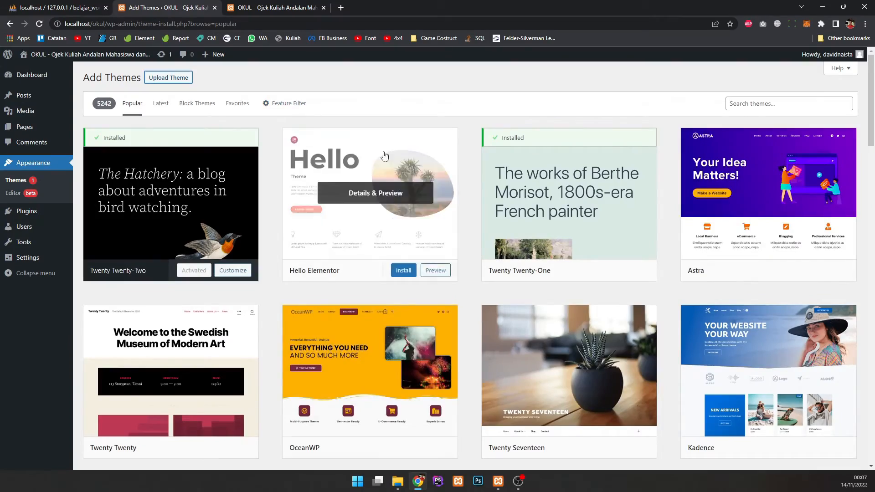
{"action": "scroll", "coordinate": [278, 296], "scroll_direction": "down", "scroll_amount": 6}
{"action": "scroll", "coordinate": [278, 296], "scroll_direction": "down", "scroll_amount": 5}
{"action": "scroll", "coordinate": [271, 273], "scroll_direction": "down", "scroll_amount": 9}
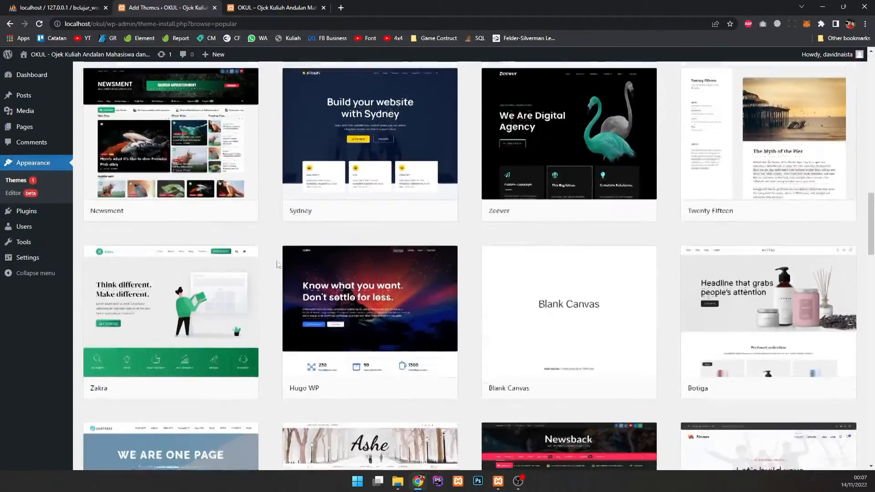
{"action": "scroll", "coordinate": [276, 264], "scroll_direction": "down", "scroll_amount": 13}
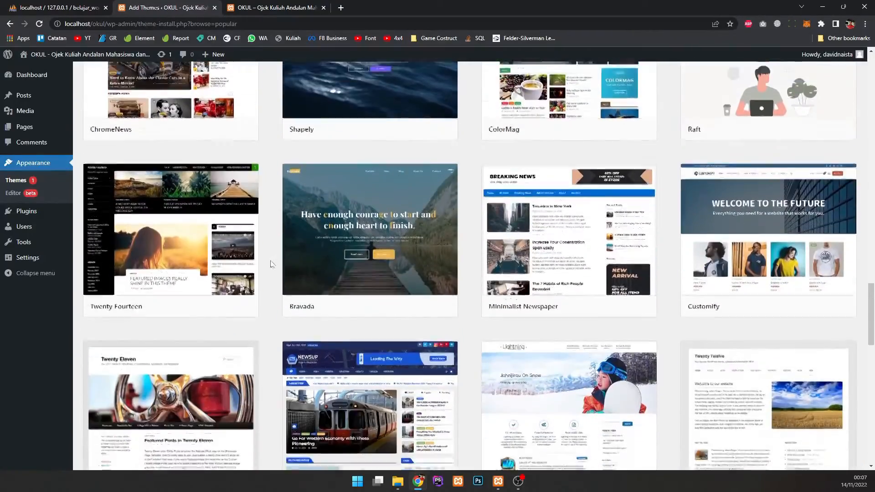
{"action": "scroll", "coordinate": [271, 264], "scroll_direction": "down", "scroll_amount": 5}
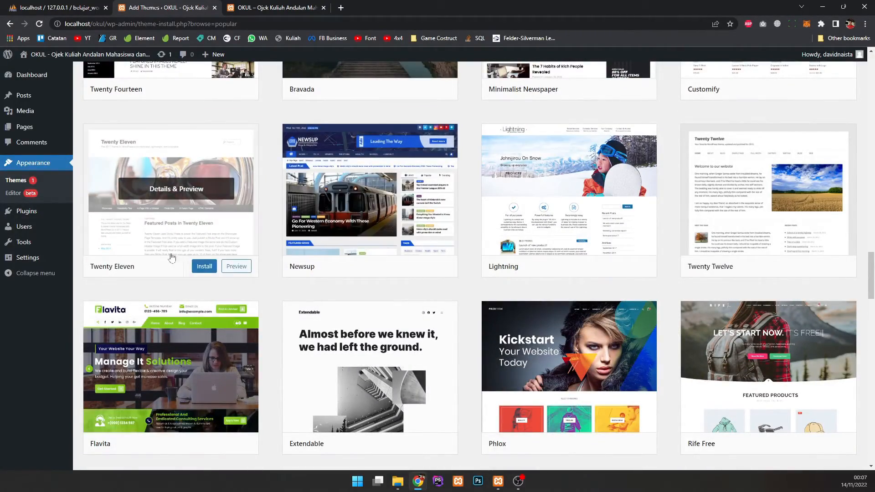
Step: Install Twenty Eleven, preview it, then return to the installed themes list
{"action": "left_click", "coordinate": [204, 268]}
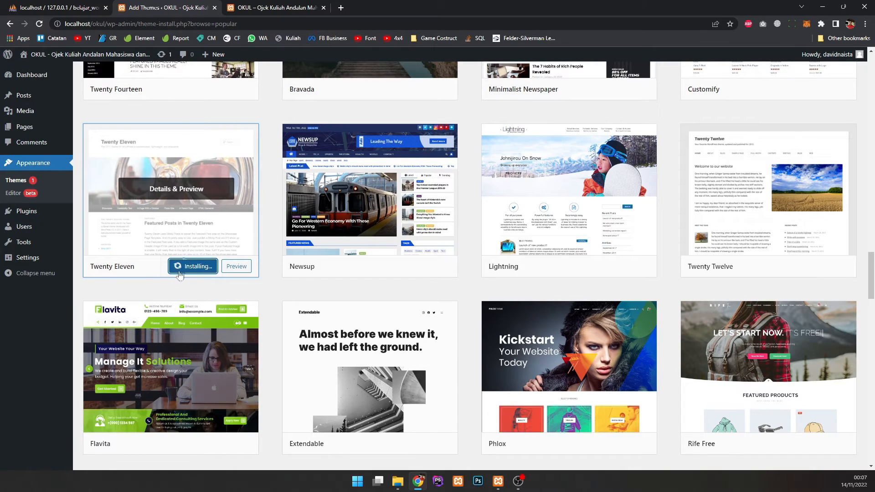
{"action": "left_click", "coordinate": [242, 266]}
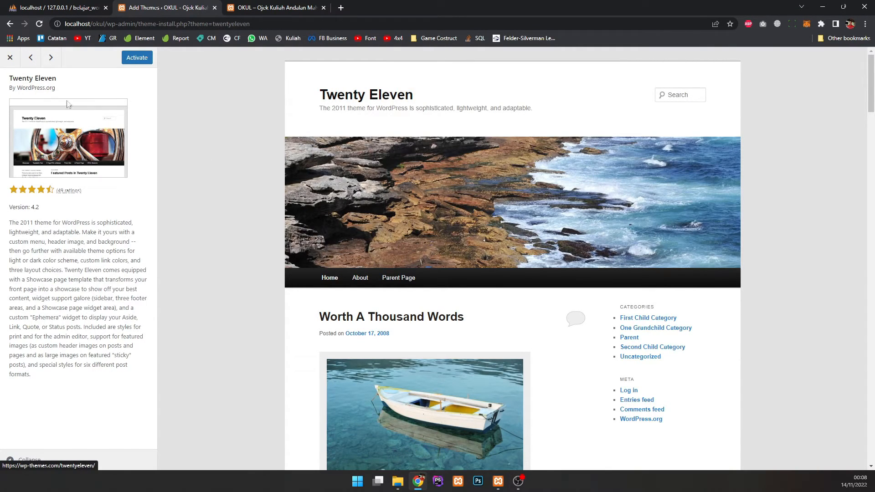
{"action": "left_click", "coordinate": [8, 65]}
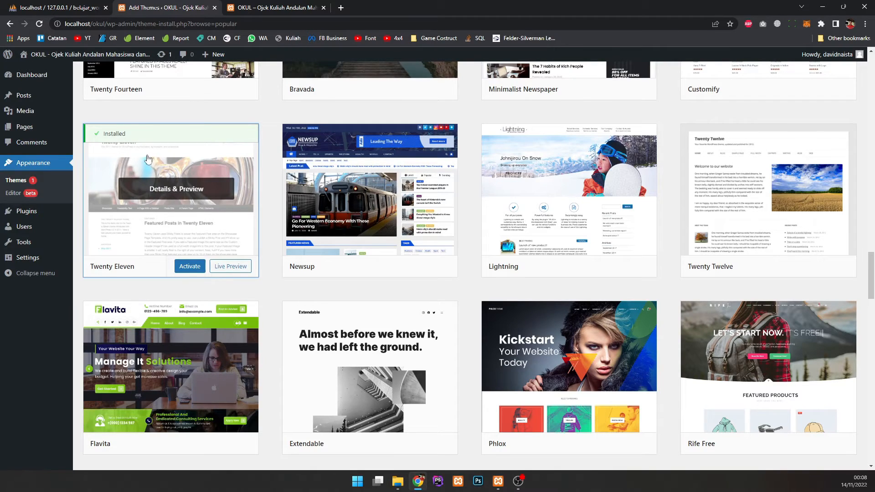
{"action": "left_click", "coordinate": [30, 184]}
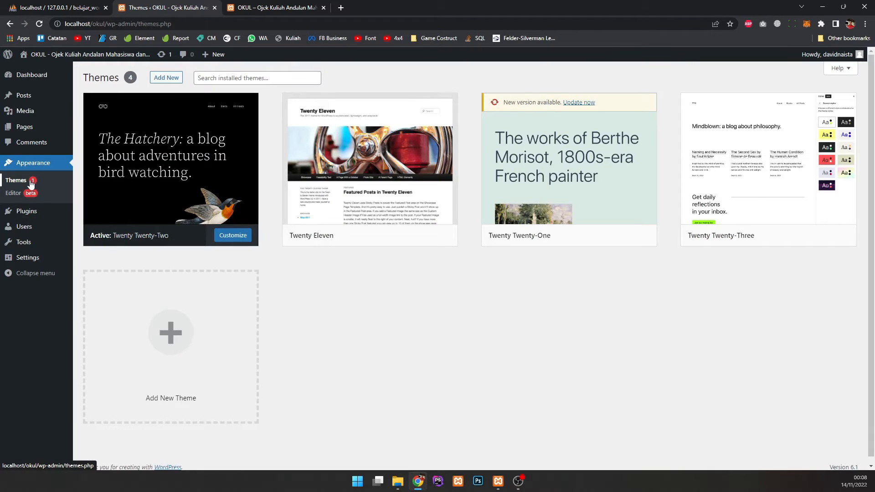
Step: Activate Twenty Eleven and view the OKUL front page in its new look before returning to Themes
{"action": "mouse_move", "coordinate": [339, 178]}
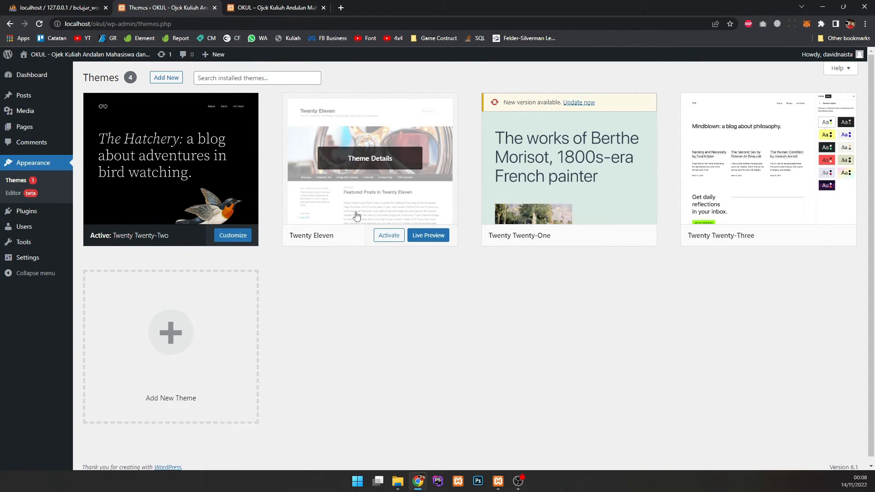
{"action": "left_click", "coordinate": [386, 236]}
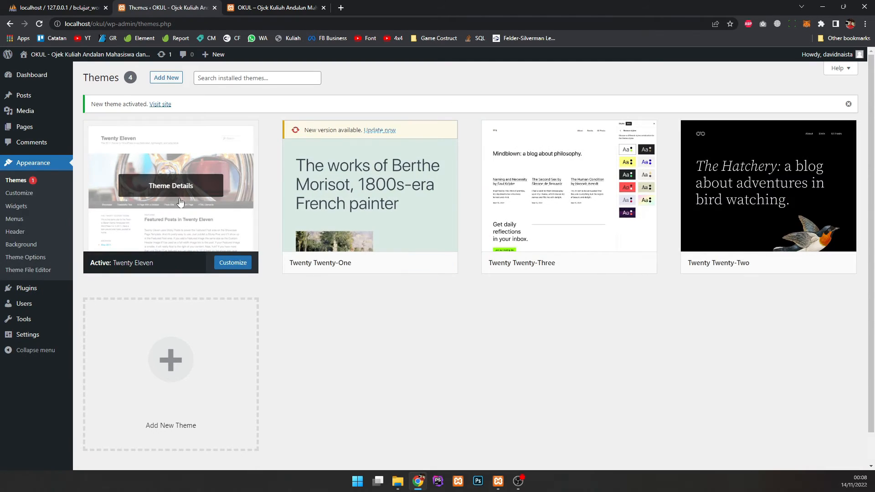
{"action": "left_click", "coordinate": [258, 7]}
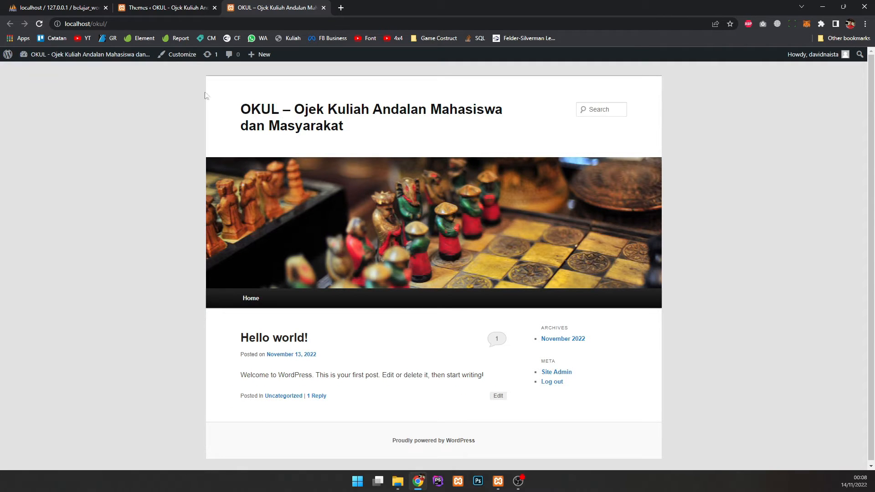
{"action": "left_click_drag", "start_coordinate": [225, 101], "coordinate": [503, 137]}
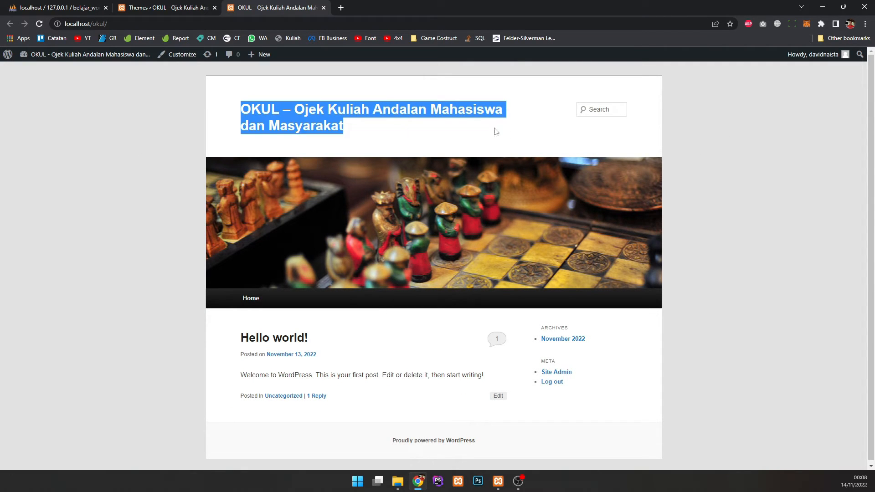
{"action": "left_click", "coordinate": [508, 142]}
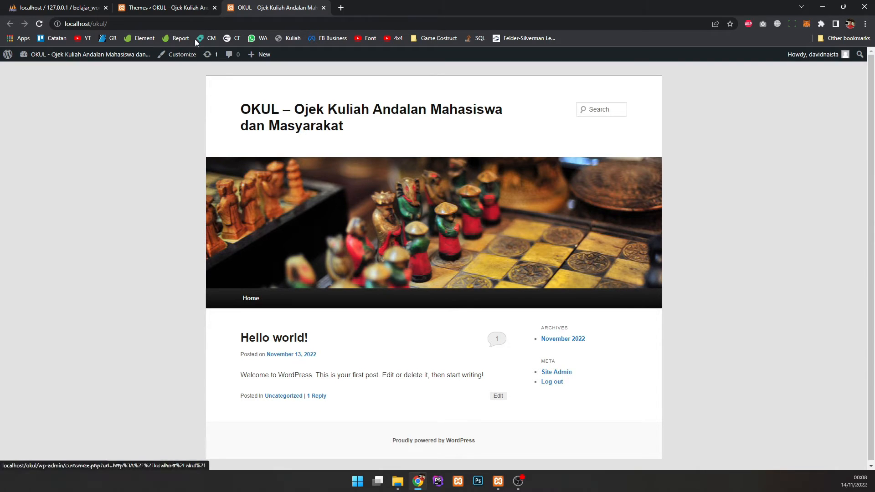
{"action": "left_click", "coordinate": [178, 15]}
Step: In Site Identity, trim the title to 'OKUL' and paste 'Ojek Kuliah Andalan Mahasiswa dan Masyarakat' as tagline
{"action": "left_click", "coordinate": [220, 266]}
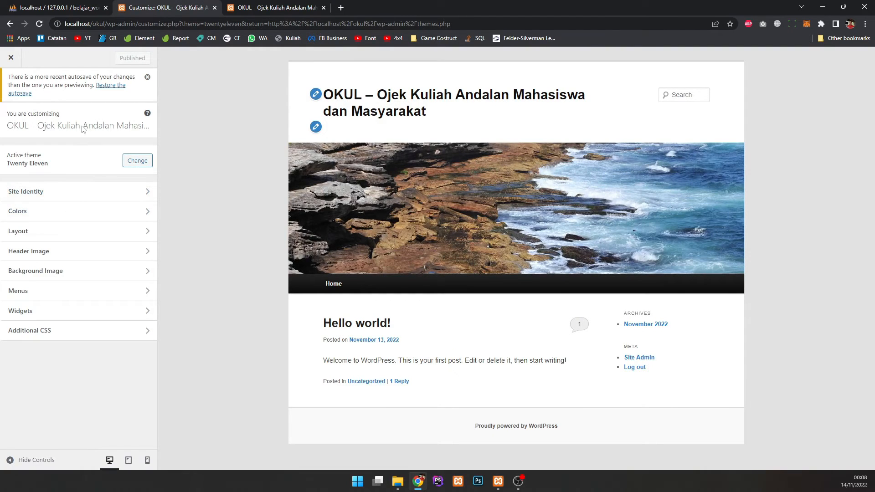
{"action": "left_click", "coordinate": [56, 192]}
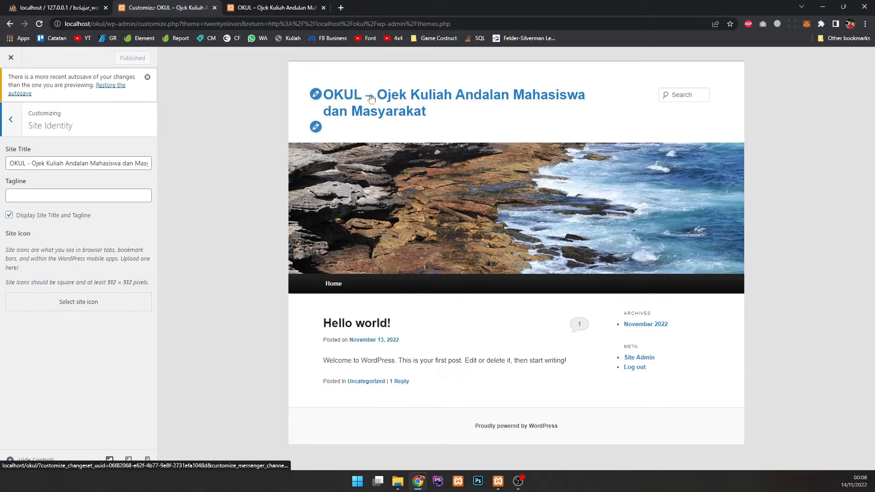
{"action": "left_click_drag", "start_coordinate": [32, 164], "coordinate": [178, 163]}
{"action": "key", "text": "ctrl+c"}
{"action": "key", "text": "BackSpace"}
{"action": "left_click", "coordinate": [60, 161]}
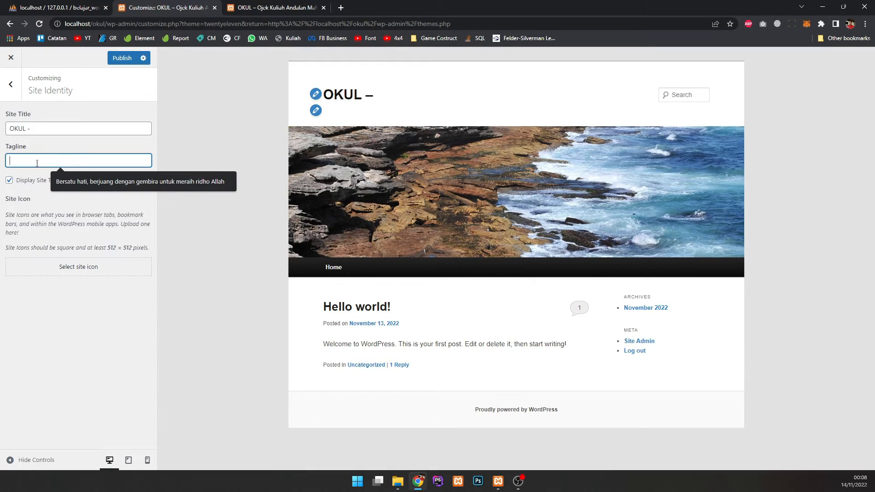
{"action": "key", "text": "ctrl+v"}
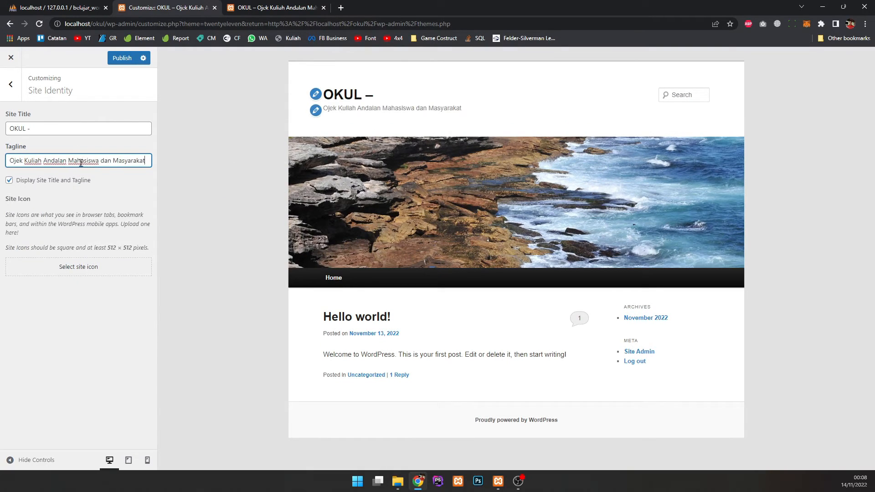
{"action": "left_click", "coordinate": [47, 131]}
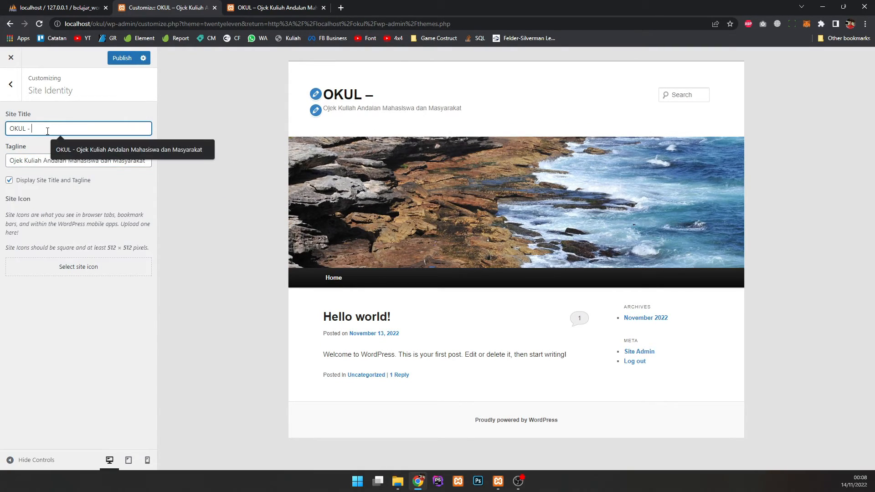
{"action": "key", "text": "BackSpace"}
{"action": "key", "text": "BackSpace"}
{"action": "key", "text": "BackSpace"}
{"action": "left_click", "coordinate": [182, 114]}
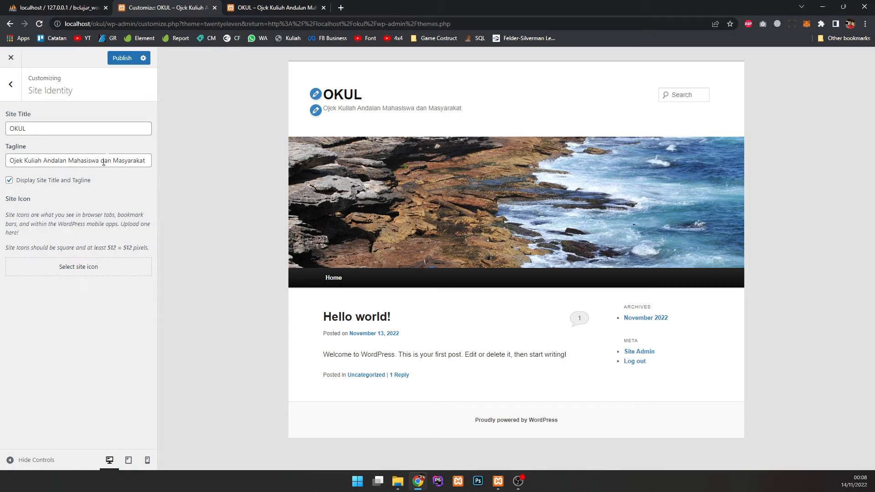
{"action": "left_click", "coordinate": [11, 85]}
Step: Review the header text, background and link colour settings in Colors
{"action": "left_click", "coordinate": [69, 180]}
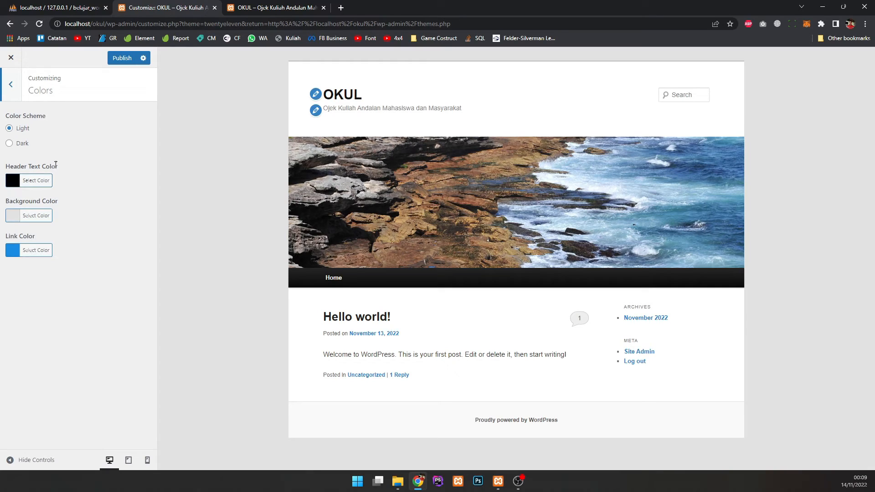
{"action": "left_click_drag", "start_coordinate": [12, 167], "coordinate": [55, 167]}
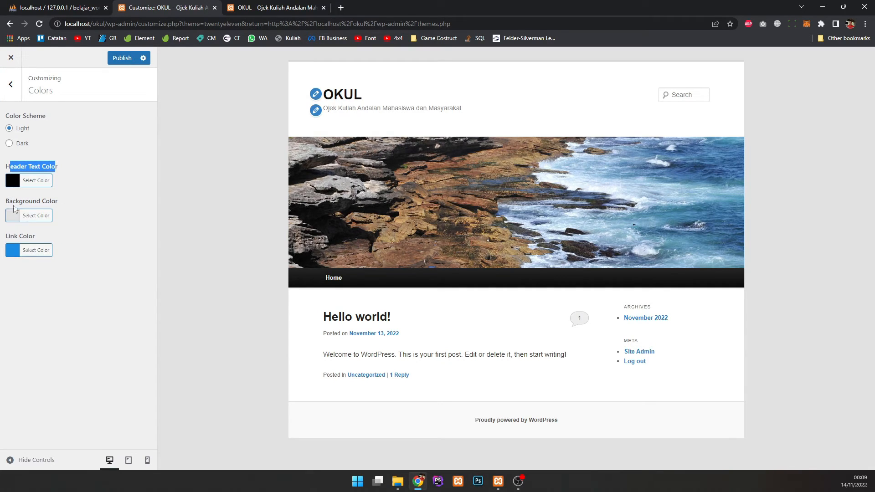
{"action": "left_click_drag", "start_coordinate": [17, 201], "coordinate": [52, 202]}
{"action": "left_click_drag", "start_coordinate": [9, 237], "coordinate": [41, 241]}
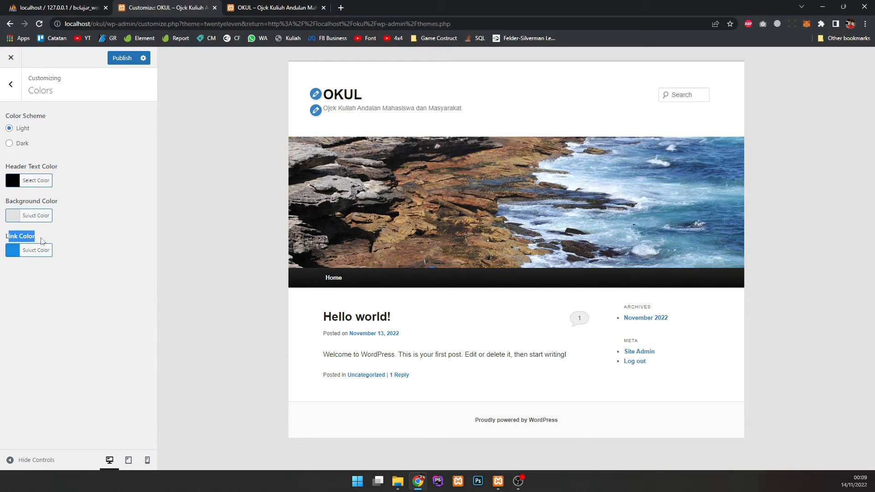
{"action": "left_click", "coordinate": [16, 89]}
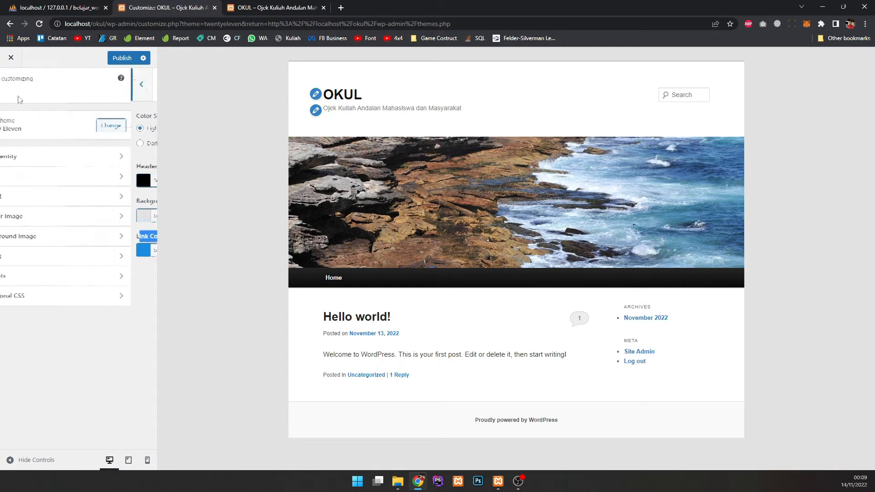
Step: Try the layout options, settling on content left with right sidebar
{"action": "left_click", "coordinate": [39, 197]}
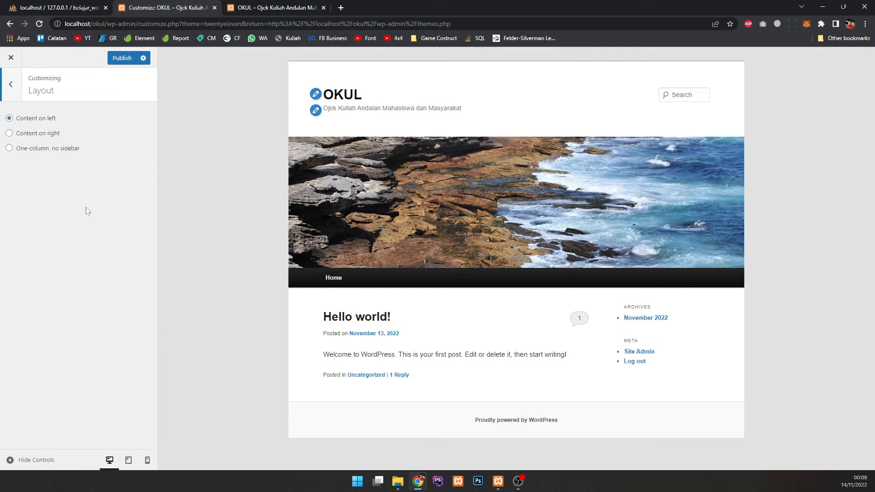
{"action": "left_click", "coordinate": [50, 135]}
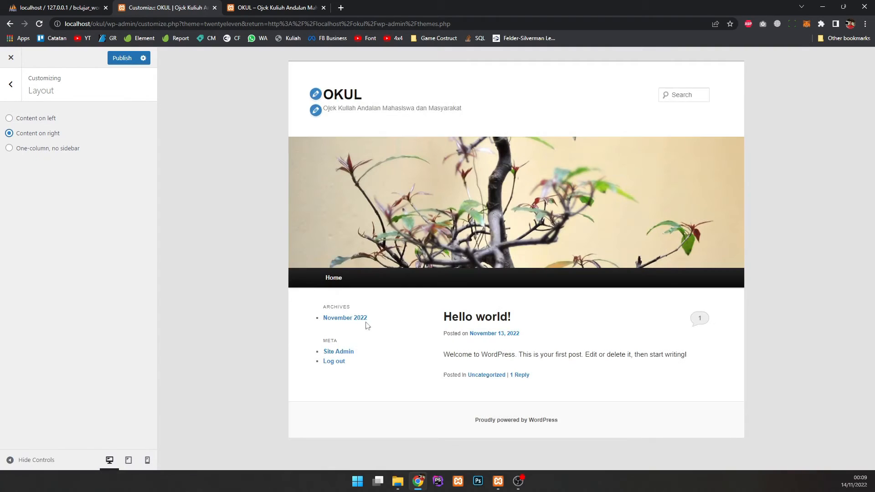
{"action": "left_click", "coordinate": [49, 151]}
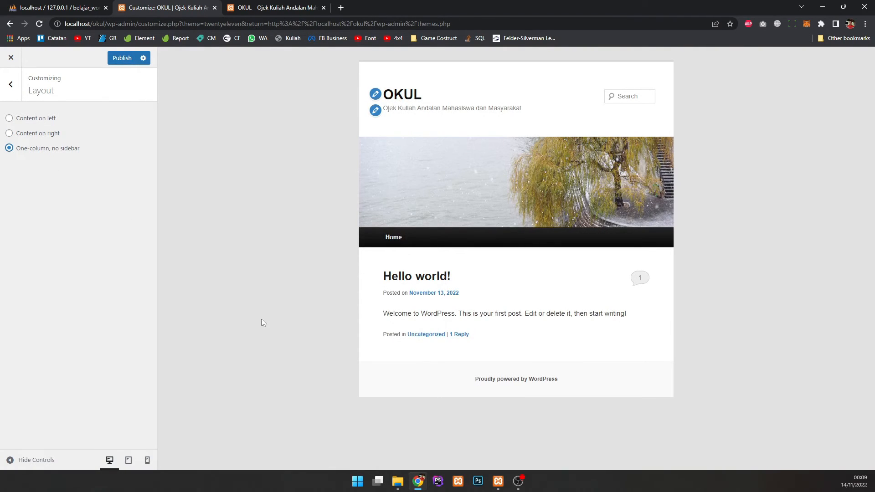
{"action": "left_click", "coordinate": [43, 119]}
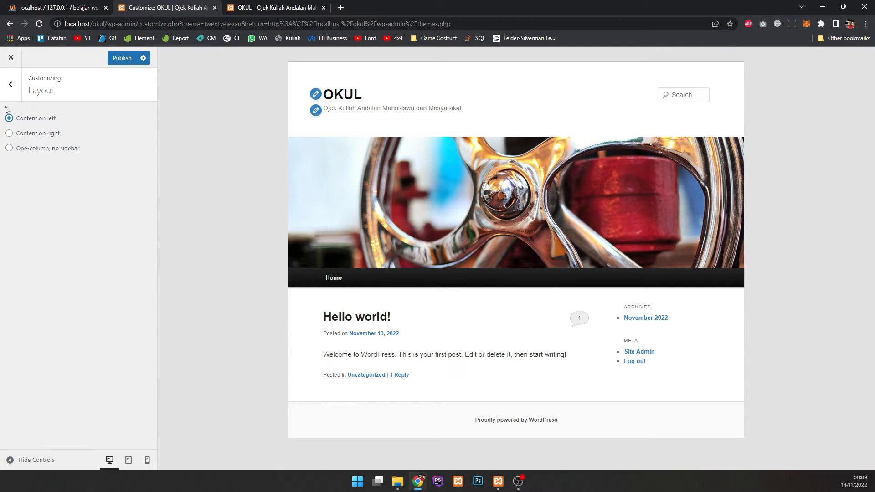
{"action": "left_click", "coordinate": [10, 84]}
{"action": "left_click", "coordinate": [53, 217]}
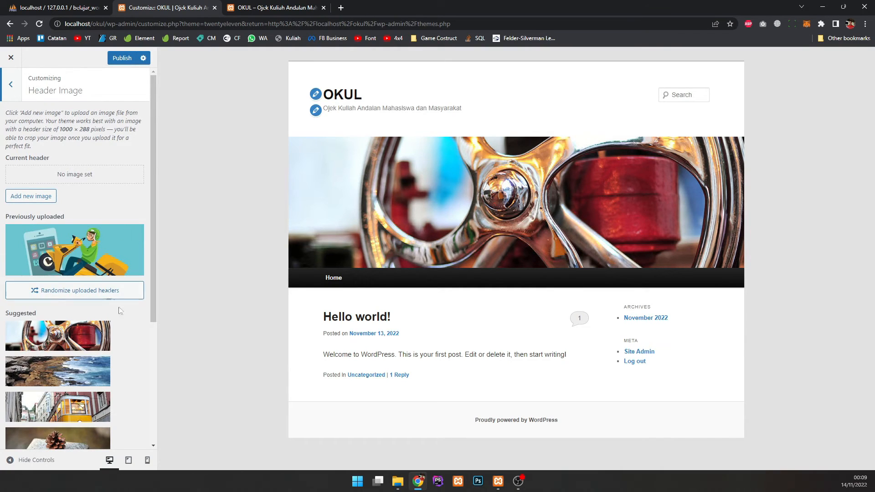
Step: Preview the chess and wheel suggested header images
{"action": "scroll", "coordinate": [117, 308], "scroll_direction": "down", "scroll_amount": 4}
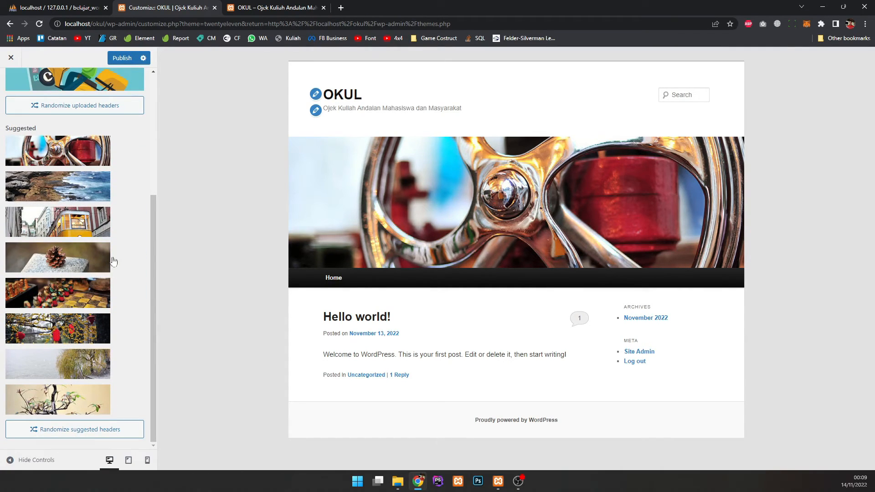
{"action": "scroll", "coordinate": [119, 229], "scroll_direction": "up", "scroll_amount": 2}
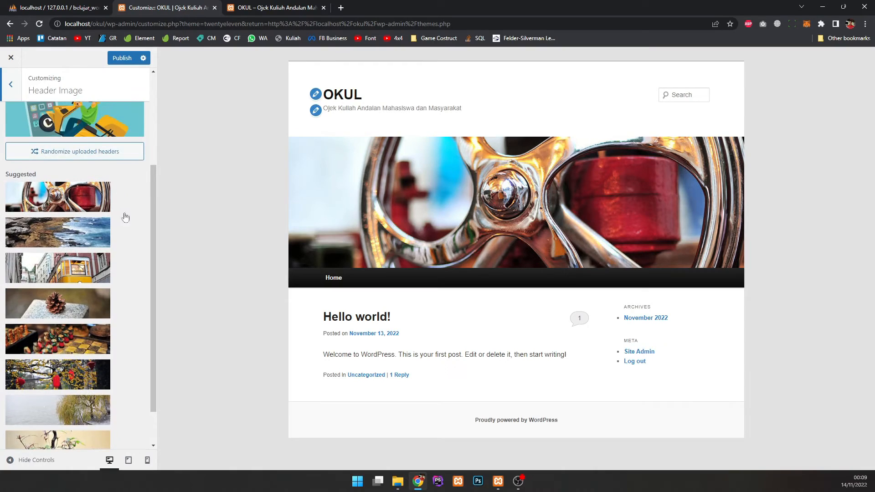
{"action": "scroll", "coordinate": [126, 243], "scroll_direction": "down", "scroll_amount": 2}
{"action": "scroll", "coordinate": [91, 248], "scroll_direction": "up", "scroll_amount": 1}
{"action": "scroll", "coordinate": [68, 251], "scroll_direction": "down", "scroll_amount": 1}
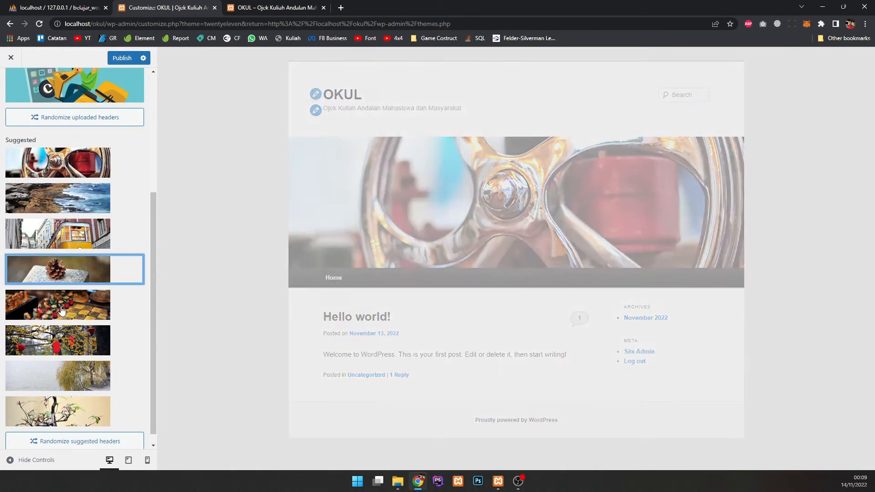
{"action": "left_click", "coordinate": [58, 303]}
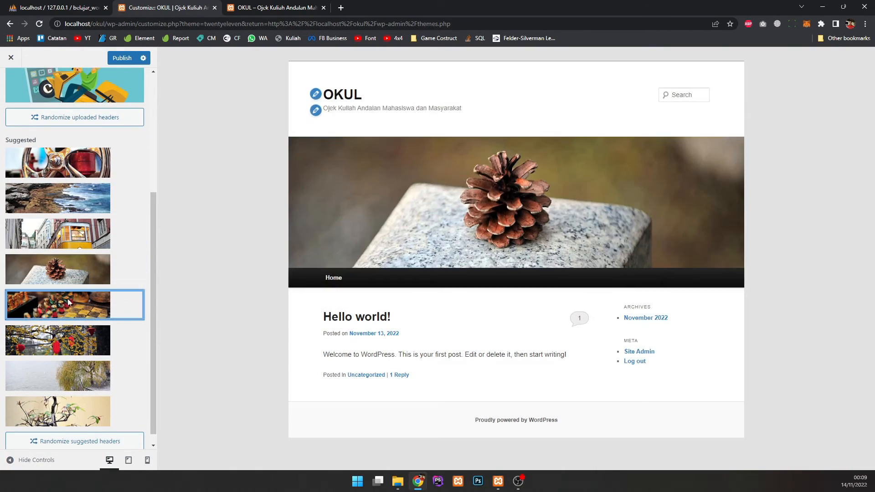
{"action": "scroll", "coordinate": [111, 298], "scroll_direction": "up", "scroll_amount": 3}
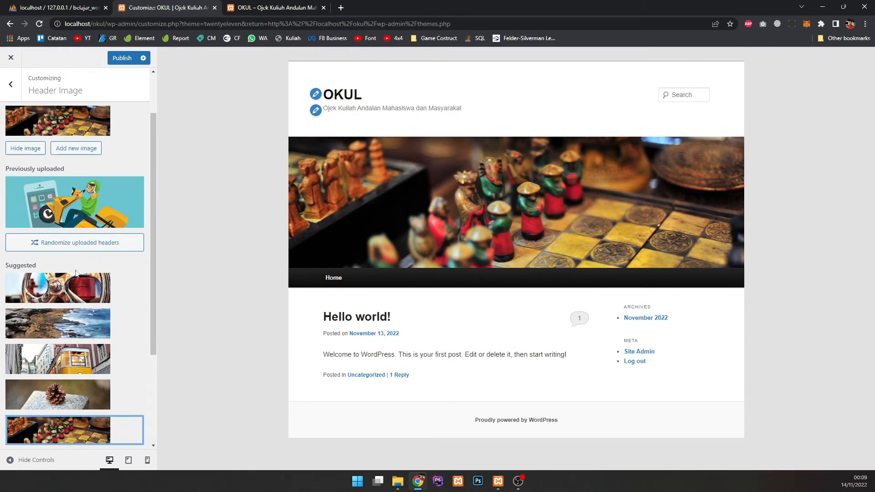
{"action": "left_click", "coordinate": [68, 287]}
Step: Remove the previously uploaded ojek header and open the Choose image dialog
{"action": "scroll", "coordinate": [94, 243], "scroll_direction": "up", "scroll_amount": 1}
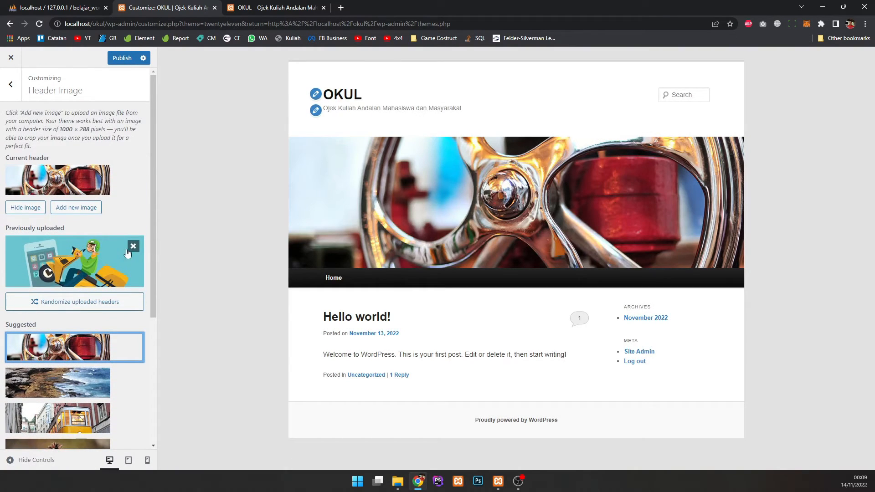
{"action": "left_click", "coordinate": [102, 254]}
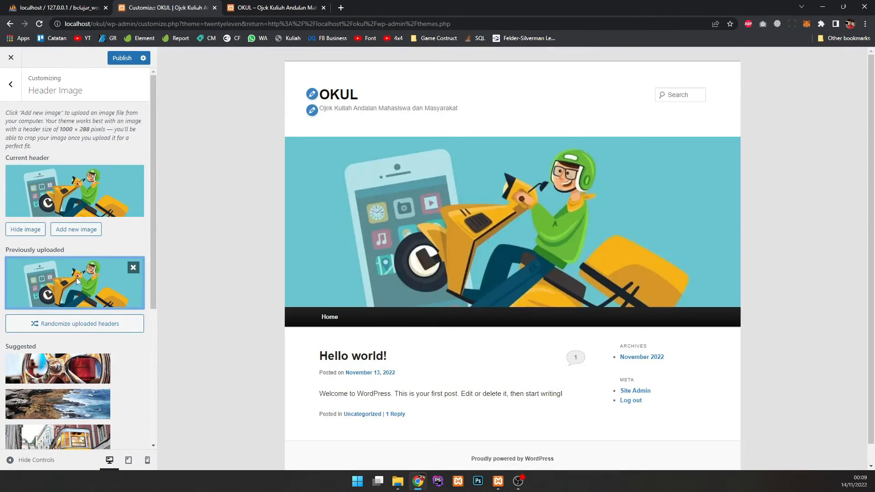
{"action": "left_click", "coordinate": [133, 267]}
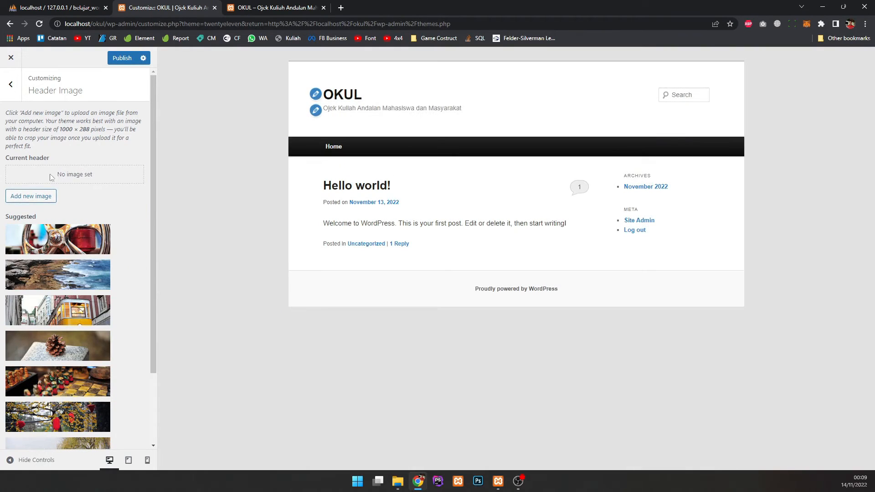
{"action": "left_click", "coordinate": [32, 197]}
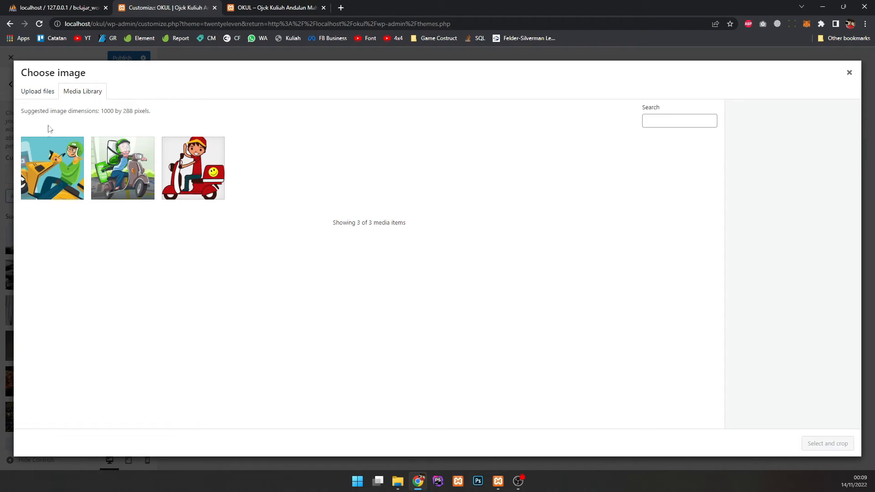
Step: Browse the media library images and select okul.png
{"action": "left_click", "coordinate": [124, 172]}
{"action": "left_click", "coordinate": [178, 169]}
{"action": "left_click", "coordinate": [132, 173]}
{"action": "left_click", "coordinate": [64, 174]}
{"action": "left_click", "coordinate": [130, 174]}
{"action": "left_click", "coordinate": [186, 175]}
{"action": "left_click", "coordinate": [114, 170]}
{"action": "left_click", "coordinate": [60, 182]}
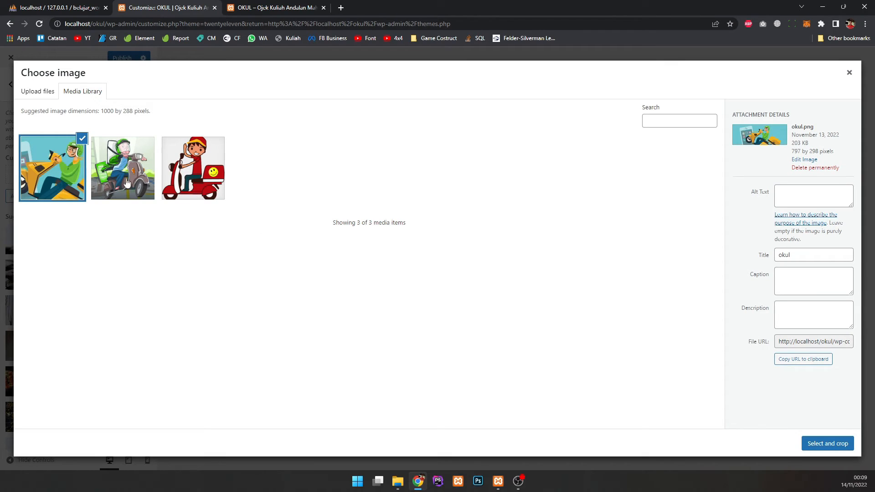
Step: Upload okul.png from the Downloads folder to the media library
{"action": "left_click", "coordinate": [27, 98]}
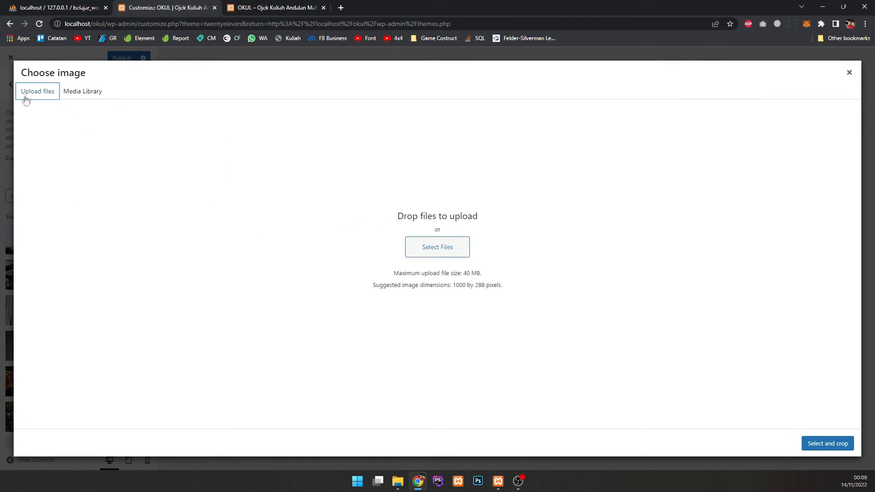
{"action": "left_click", "coordinate": [441, 247]}
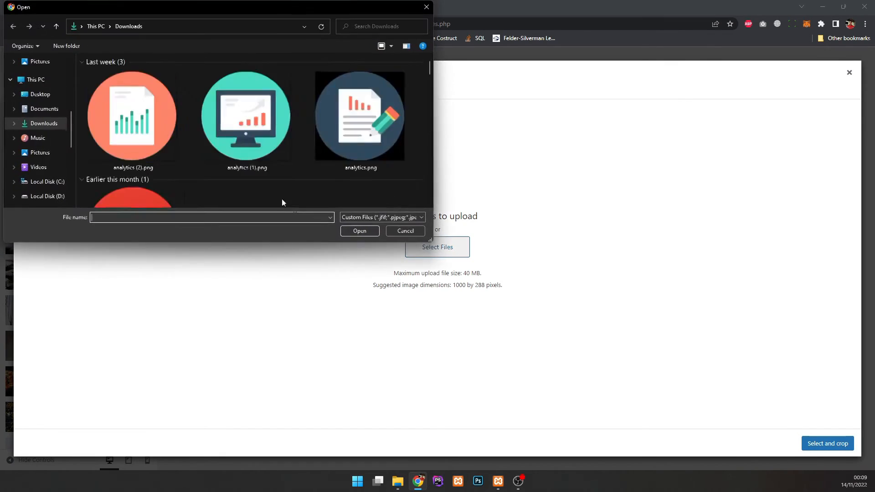
{"action": "left_click", "coordinate": [148, 153]}
{"action": "left_click", "coordinate": [246, 137]}
{"action": "left_click", "coordinate": [166, 145]}
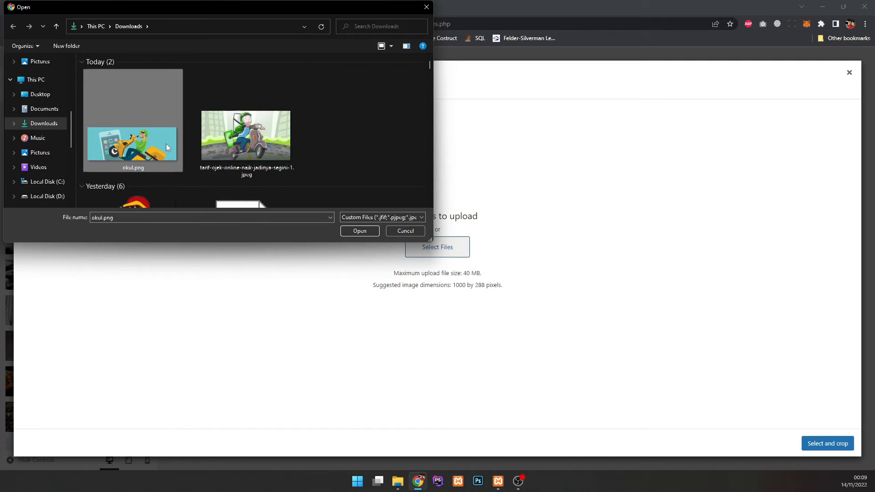
{"action": "left_click", "coordinate": [360, 231]}
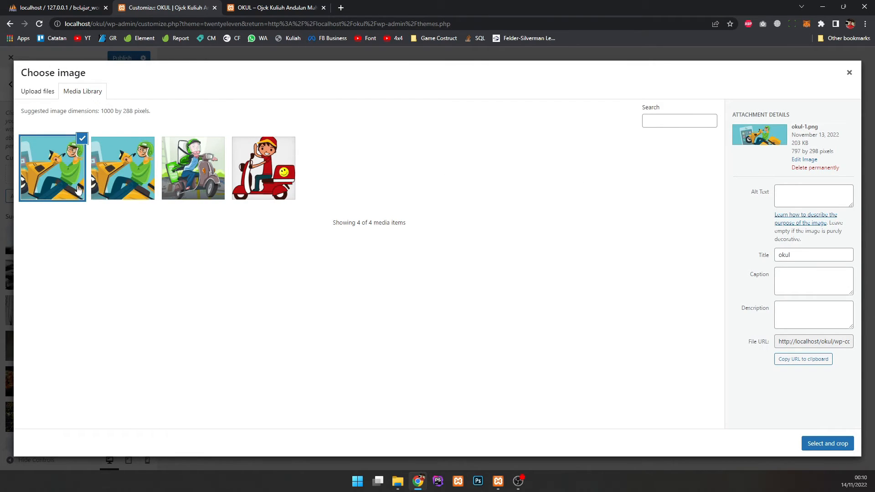
Step: Permanently delete the duplicate okul-1.png upload and close the chooser
{"action": "left_click", "coordinate": [819, 168]}
{"action": "left_click", "coordinate": [485, 92]}
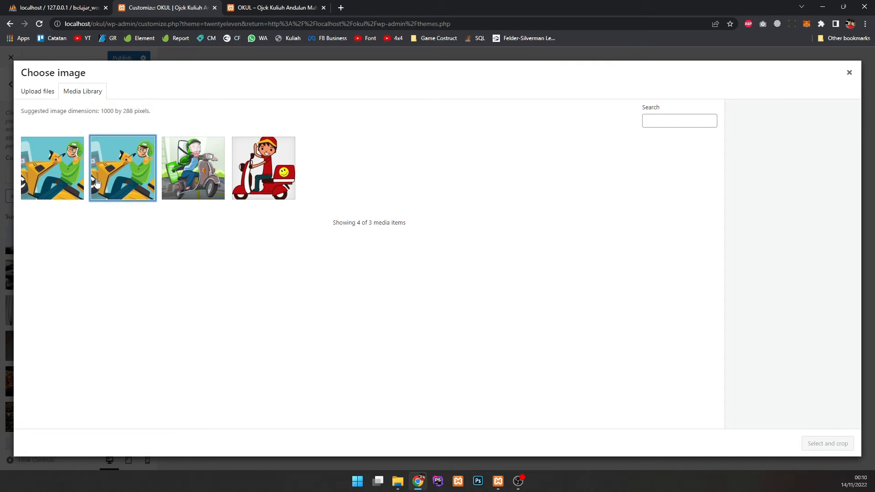
{"action": "left_click", "coordinate": [46, 169]}
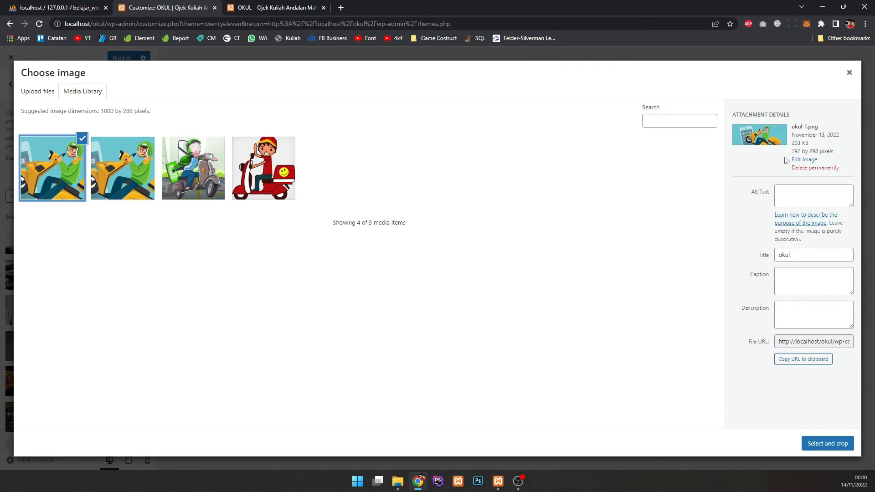
{"action": "left_click", "coordinate": [806, 169]}
{"action": "left_click", "coordinate": [480, 93]}
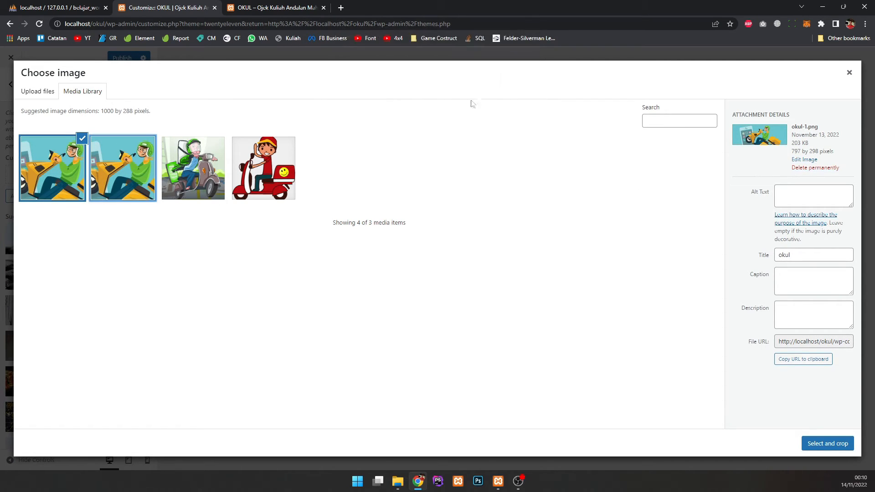
{"action": "left_click", "coordinate": [516, 76]}
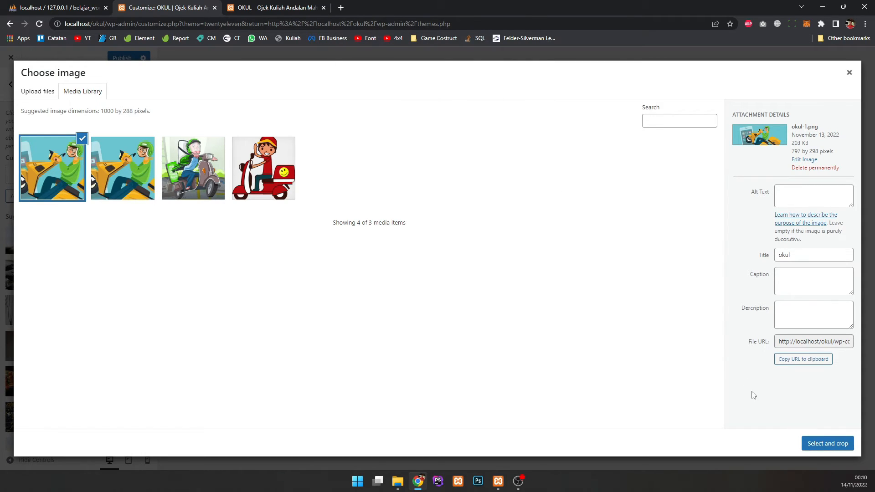
{"action": "left_click", "coordinate": [844, 77]}
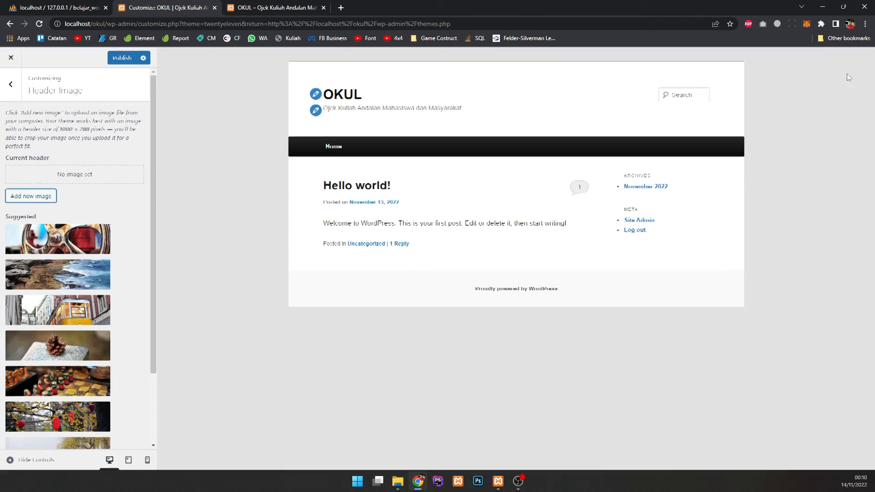
Step: Set okul.png as the header image, skipping cropping
{"action": "left_click", "coordinate": [44, 195]}
{"action": "left_click", "coordinate": [69, 181]}
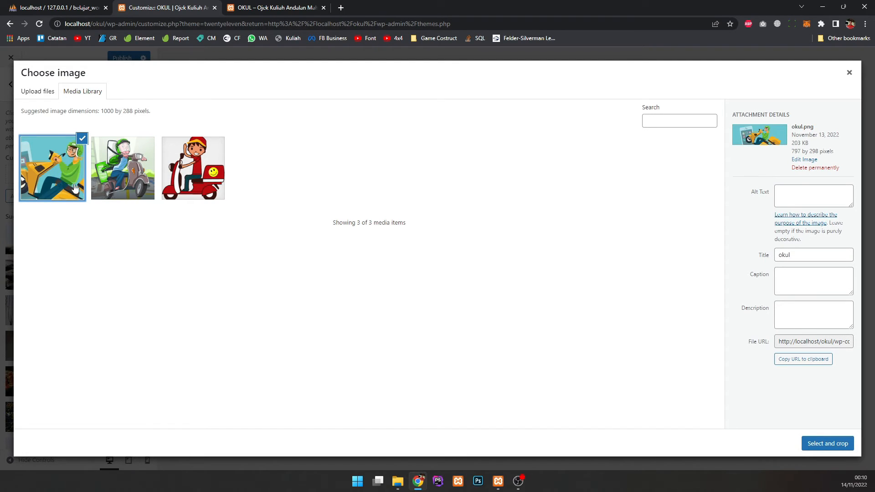
{"action": "left_click", "coordinate": [125, 165]}
{"action": "left_click", "coordinate": [182, 168]}
{"action": "left_click", "coordinate": [67, 175]}
{"action": "left_click", "coordinate": [827, 443]}
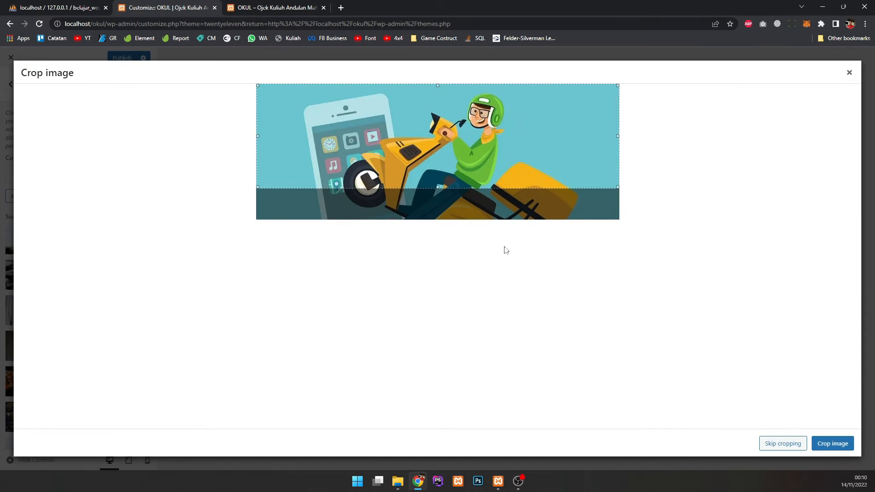
{"action": "left_click", "coordinate": [780, 444]}
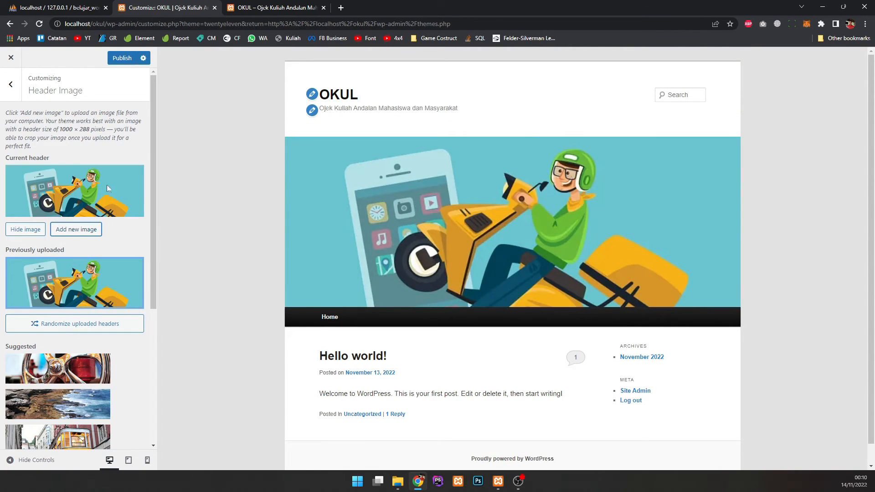
Step: Try randomizing the uploaded headers, then return to the main Customizer sections
{"action": "scroll", "coordinate": [94, 214], "scroll_direction": "down", "scroll_amount": 6}
{"action": "scroll", "coordinate": [86, 246], "scroll_direction": "up", "scroll_amount": 4}
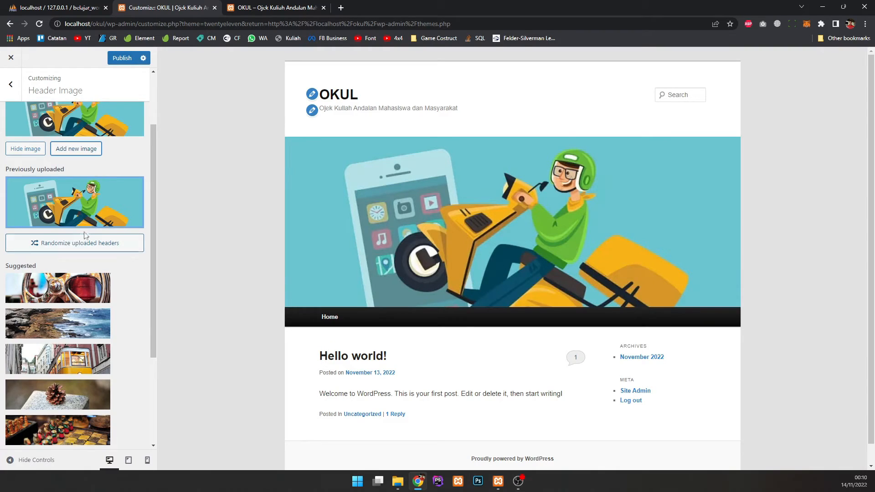
{"action": "scroll", "coordinate": [86, 228], "scroll_direction": "up", "scroll_amount": 2}
{"action": "scroll", "coordinate": [73, 205], "scroll_direction": "down", "scroll_amount": 4}
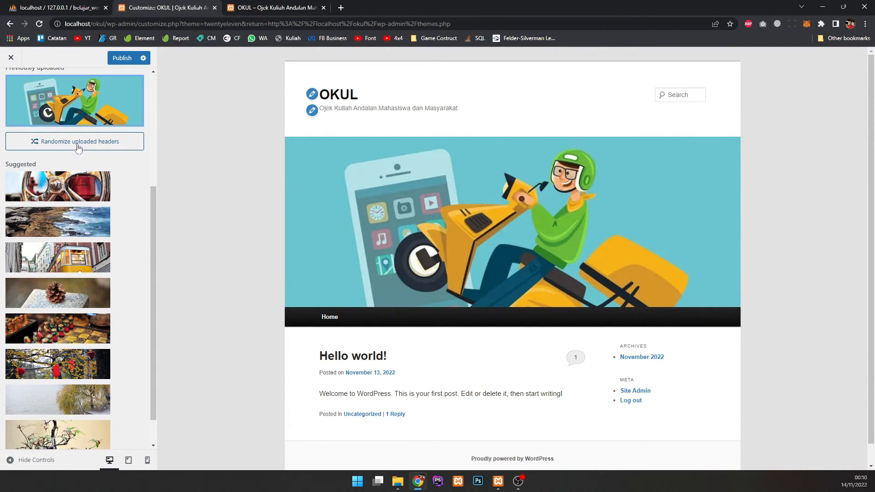
{"action": "left_click", "coordinate": [79, 141]}
{"action": "scroll", "coordinate": [75, 148], "scroll_direction": "down", "scroll_amount": 1}
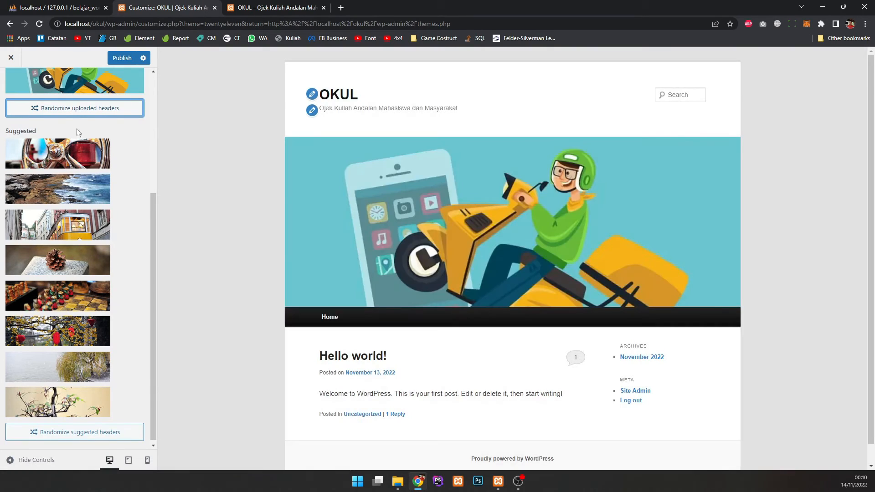
{"action": "scroll", "coordinate": [78, 113], "scroll_direction": "up", "scroll_amount": 5}
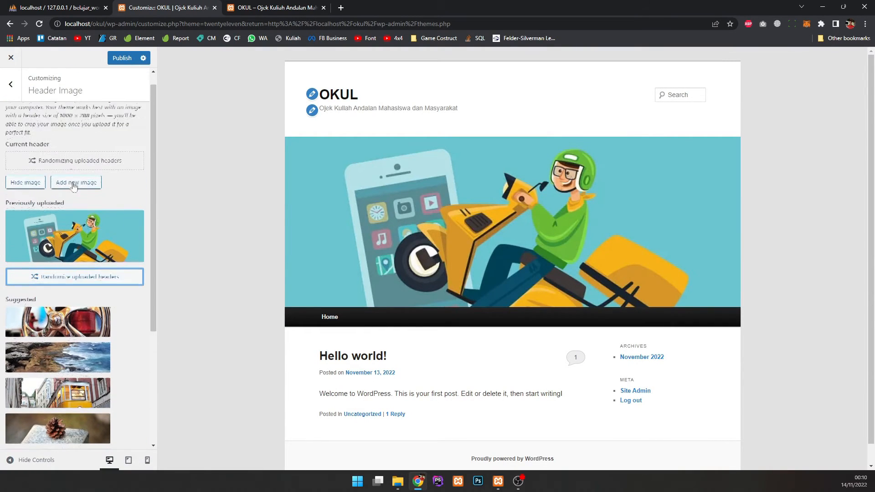
{"action": "key", "text": "Escape"}
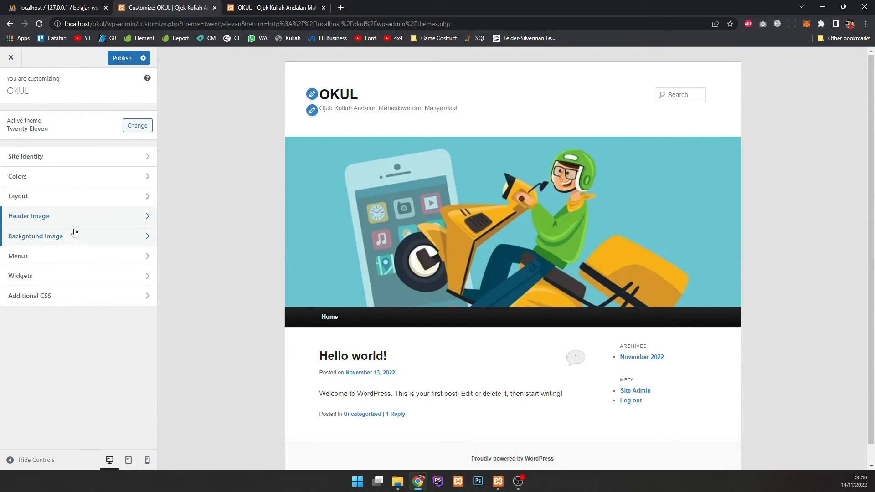
Step: Set the grey scooter rider image as the site background
{"action": "left_click", "coordinate": [97, 238]}
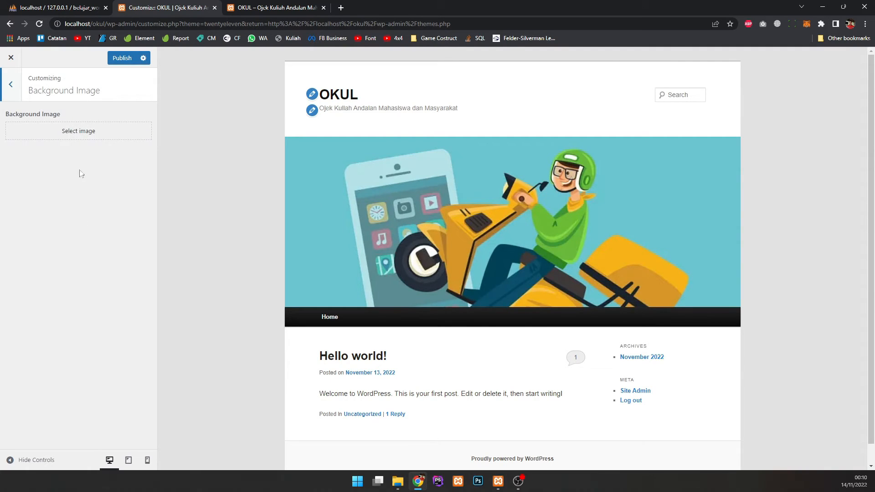
{"action": "left_click", "coordinate": [82, 130]}
{"action": "left_click", "coordinate": [123, 180]}
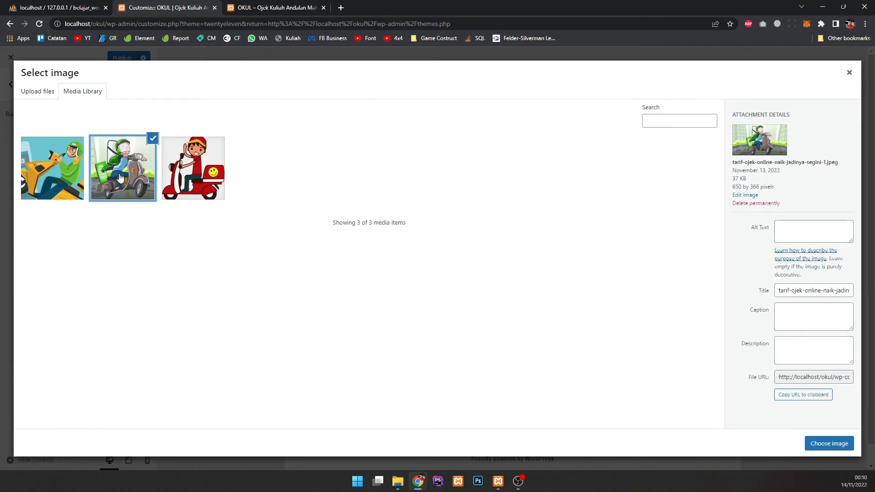
{"action": "left_click", "coordinate": [829, 443]}
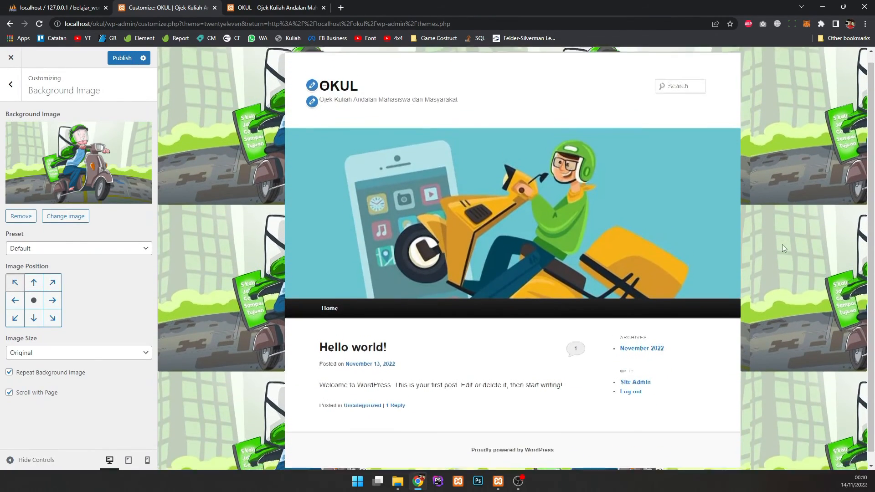
Step: Try top centre and top right positions, then keep it centred and tiled
{"action": "left_click", "coordinate": [15, 300]}
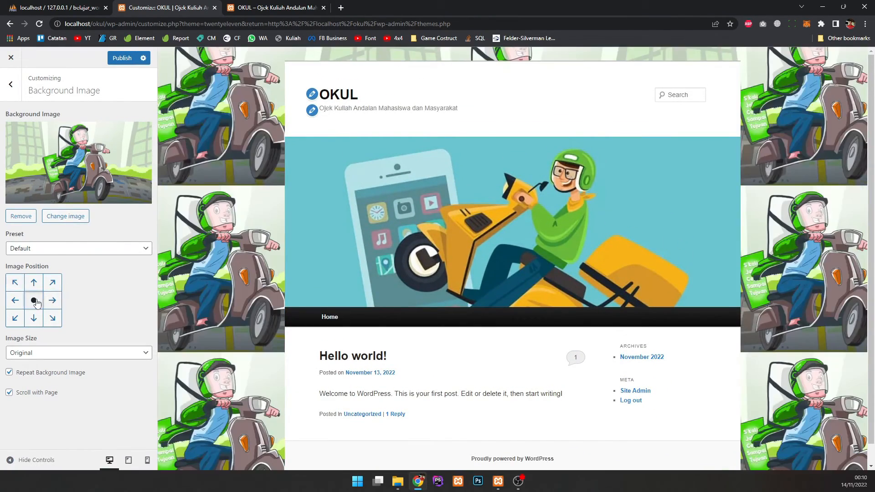
{"action": "left_click", "coordinate": [34, 285]}
{"action": "left_click", "coordinate": [52, 285]}
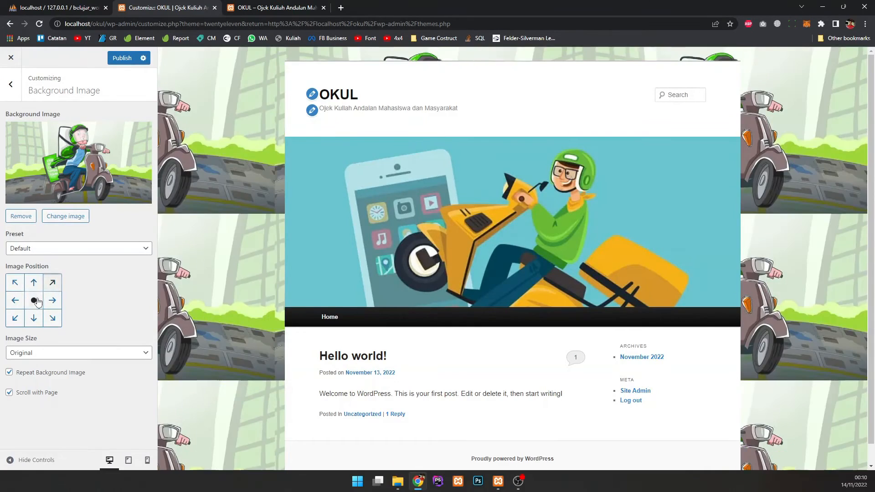
{"action": "left_click", "coordinate": [35, 301]}
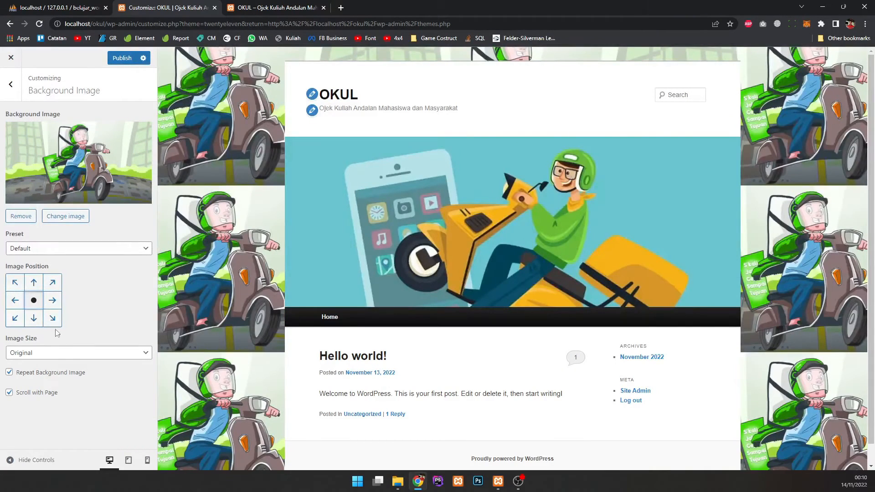
{"action": "left_click", "coordinate": [48, 374]}
{"action": "left_click", "coordinate": [48, 374]}
Step: Uncheck Scroll with Page so the tiled background stays fixed
{"action": "left_click", "coordinate": [21, 392]}
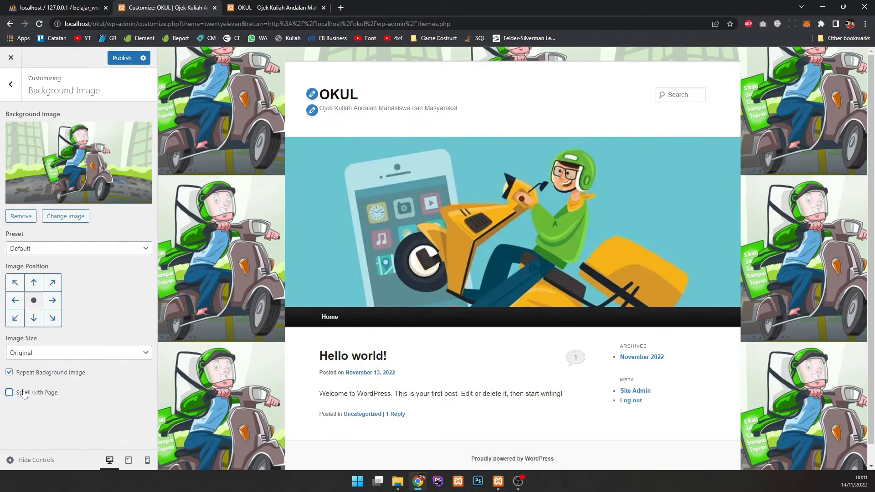
{"action": "scroll", "coordinate": [222, 292], "scroll_direction": "down", "scroll_amount": 1}
{"action": "scroll", "coordinate": [223, 292], "scroll_direction": "up", "scroll_amount": 1}
{"action": "left_click", "coordinate": [10, 392]}
{"action": "scroll", "coordinate": [226, 235], "scroll_direction": "down", "scroll_amount": 1}
{"action": "scroll", "coordinate": [226, 235], "scroll_direction": "up", "scroll_amount": 1}
{"action": "scroll", "coordinate": [227, 234], "scroll_direction": "down", "scroll_amount": 1}
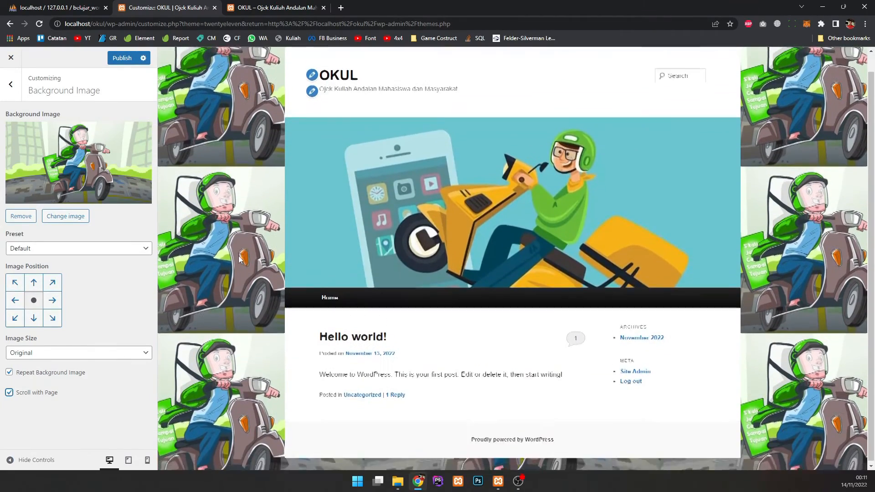
{"action": "scroll", "coordinate": [226, 234], "scroll_direction": "up", "scroll_amount": 1}
{"action": "left_click", "coordinate": [20, 393]}
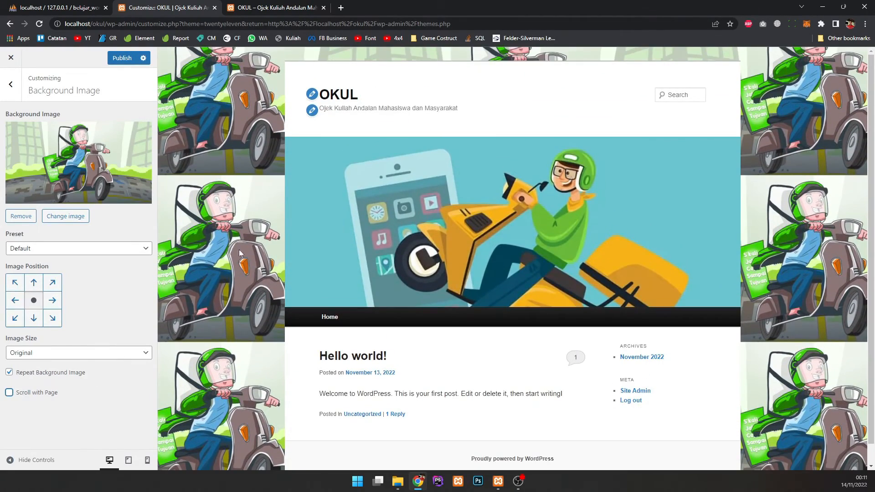
{"action": "scroll", "coordinate": [239, 250], "scroll_direction": "down", "scroll_amount": 1}
{"action": "scroll", "coordinate": [243, 239], "scroll_direction": "up", "scroll_amount": 1}
{"action": "scroll", "coordinate": [243, 239], "scroll_direction": "down", "scroll_amount": 1}
{"action": "scroll", "coordinate": [240, 236], "scroll_direction": "up", "scroll_amount": 1}
{"action": "scroll", "coordinate": [238, 240], "scroll_direction": "down", "scroll_amount": 1}
{"action": "scroll", "coordinate": [238, 244], "scroll_direction": "up", "scroll_amount": 1}
{"action": "left_click", "coordinate": [13, 84]}
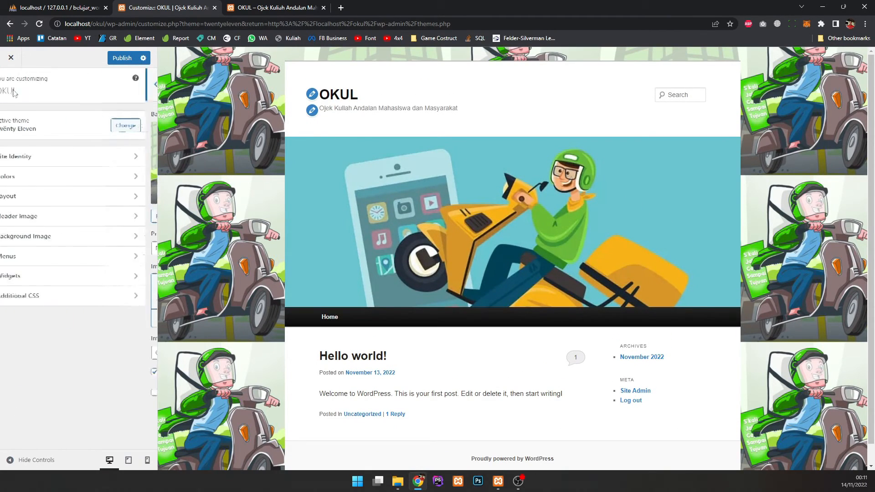
Step: Check the menu locations and what fills the Primary Menu
{"action": "left_click", "coordinate": [62, 260]}
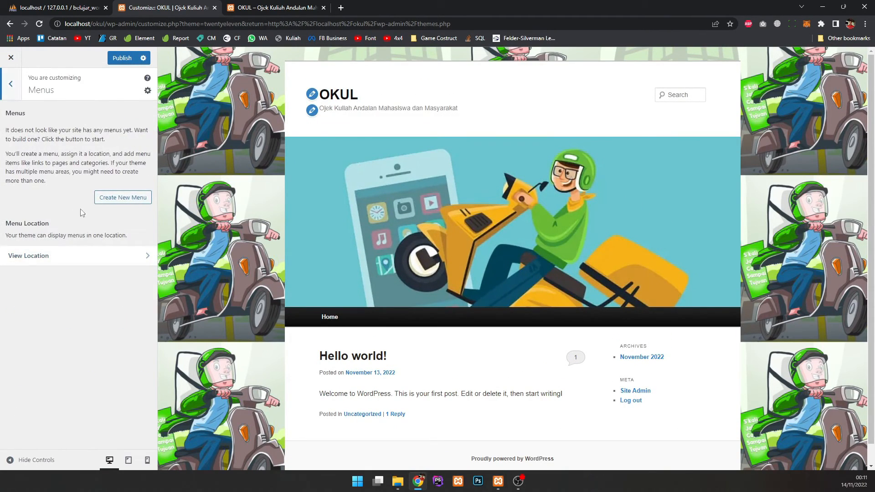
{"action": "left_click", "coordinate": [88, 257]}
{"action": "left_click", "coordinate": [88, 199]}
{"action": "left_click", "coordinate": [91, 199]}
{"action": "left_click", "coordinate": [10, 83]}
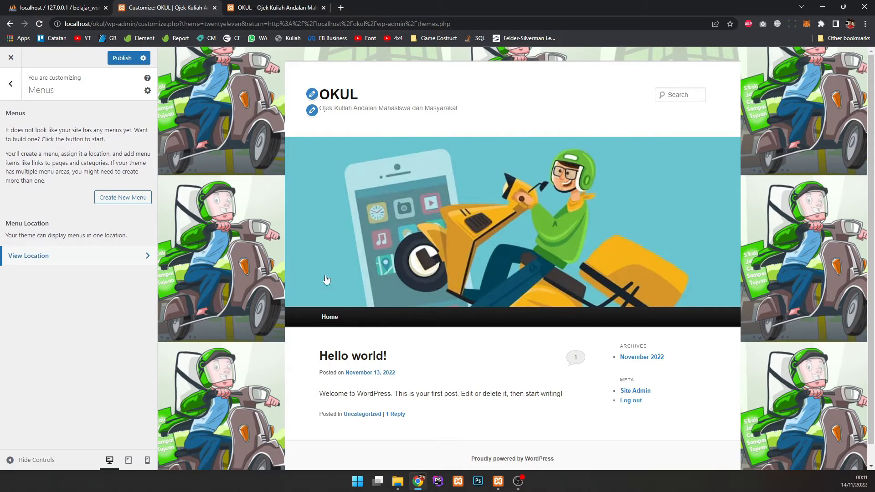
Step: Create a menu named Menu Atas assigned to the Primary Menu location
{"action": "left_click", "coordinate": [136, 198]}
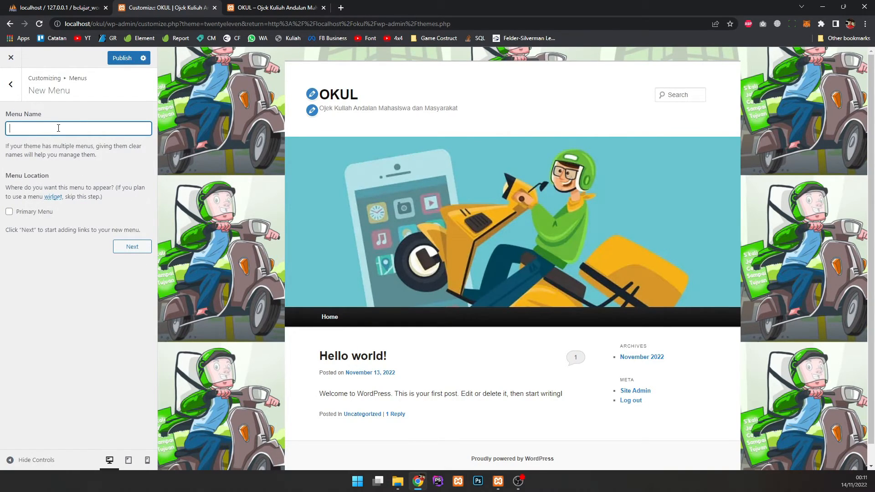
{"action": "left_click", "coordinate": [34, 213]}
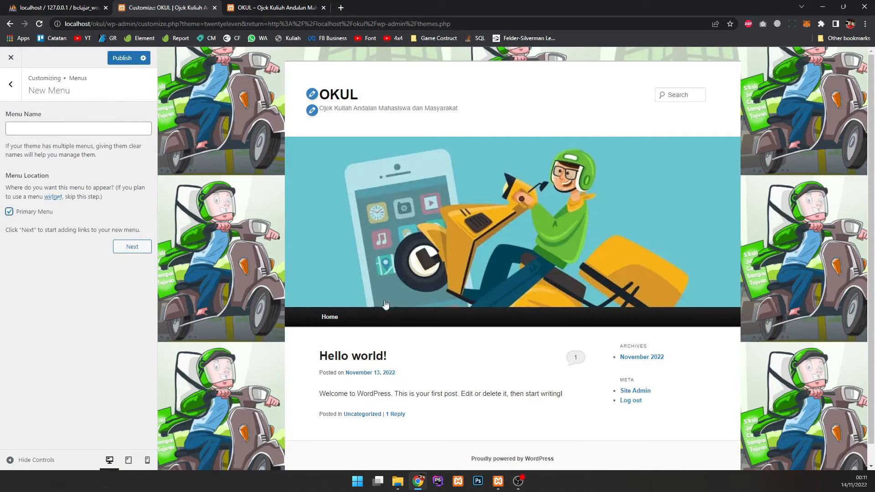
{"action": "left_click", "coordinate": [72, 131]}
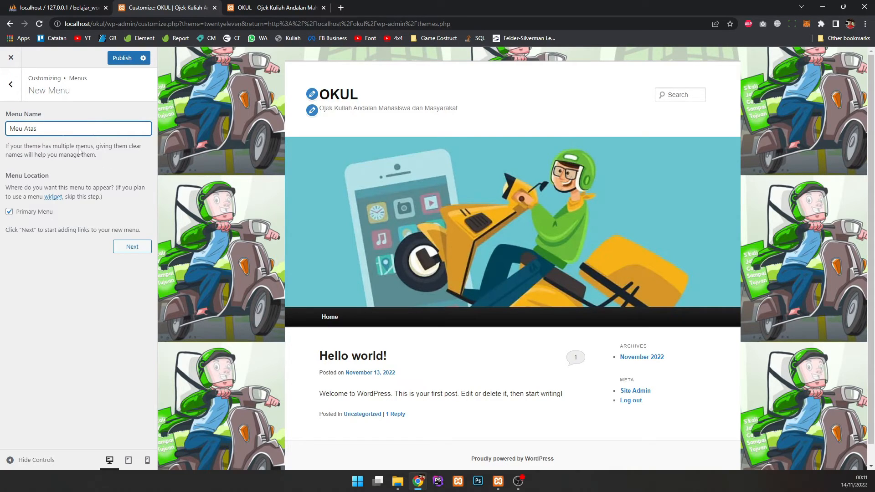
{"action": "type", "text": "nn"}
{"action": "left_click", "coordinate": [132, 247]}
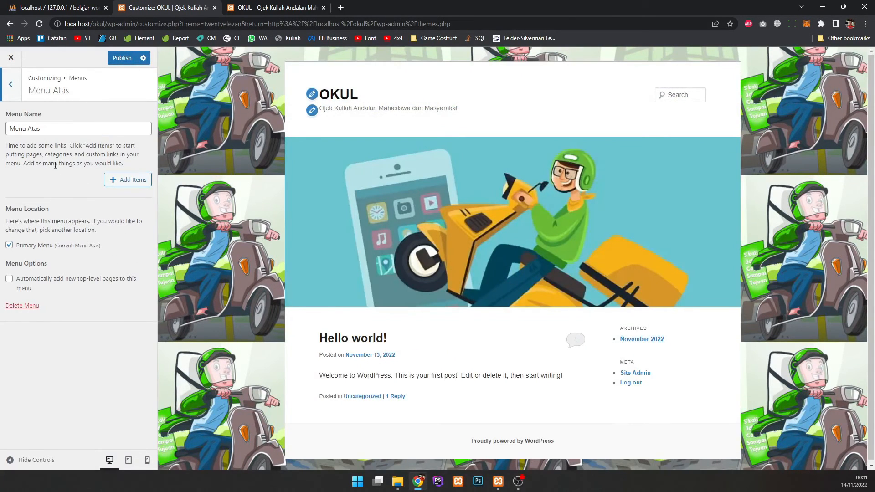
{"action": "left_click", "coordinate": [93, 129]}
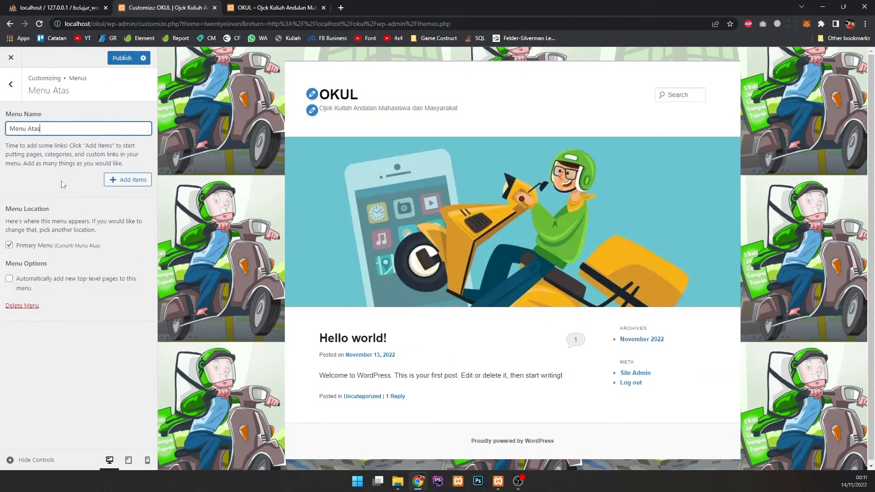
Step: Browse the addable posts, pages, categories, tags and formats for Menu Atas
{"action": "left_click", "coordinate": [119, 182]}
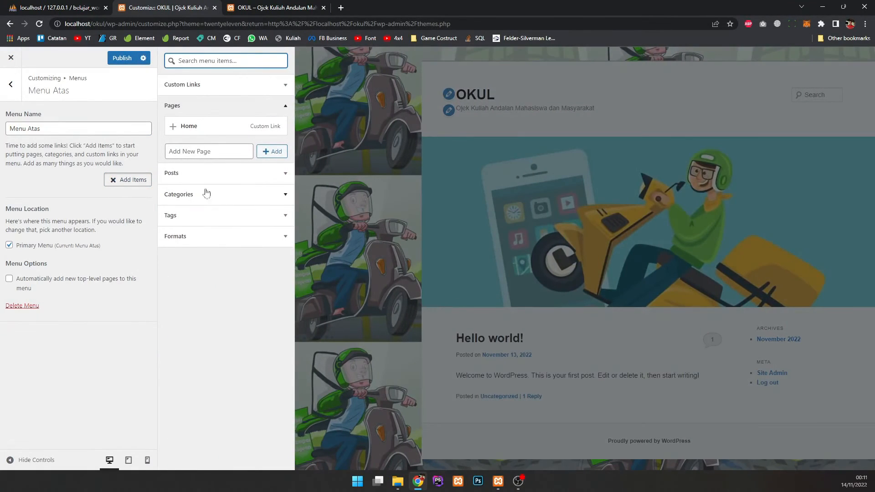
{"action": "left_click", "coordinate": [280, 177]}
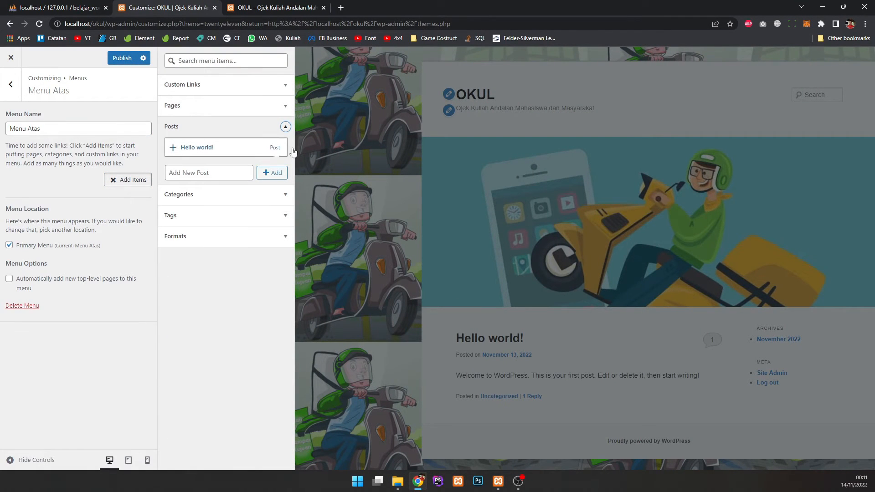
{"action": "left_click", "coordinate": [281, 112]}
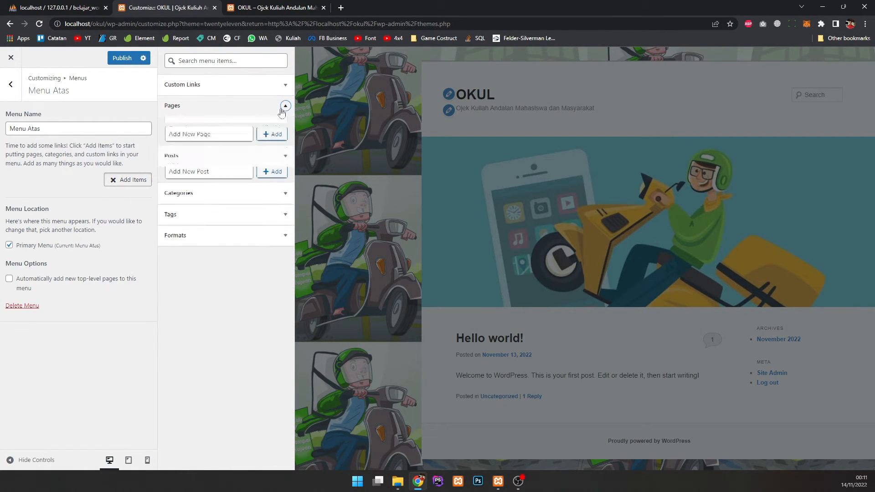
{"action": "left_click", "coordinate": [254, 202]}
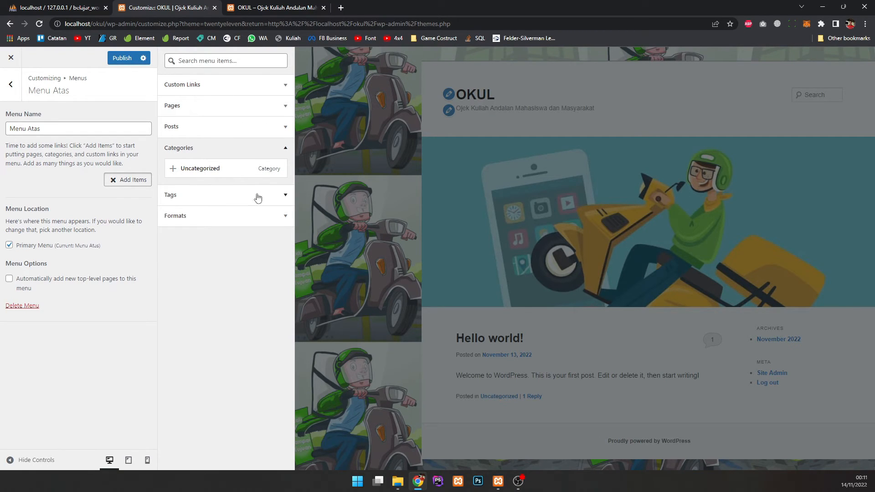
{"action": "left_click", "coordinate": [258, 197]}
{"action": "left_click", "coordinate": [250, 176]}
{"action": "left_click", "coordinate": [197, 184]}
{"action": "left_click", "coordinate": [227, 189]}
{"action": "left_click", "coordinate": [227, 106]}
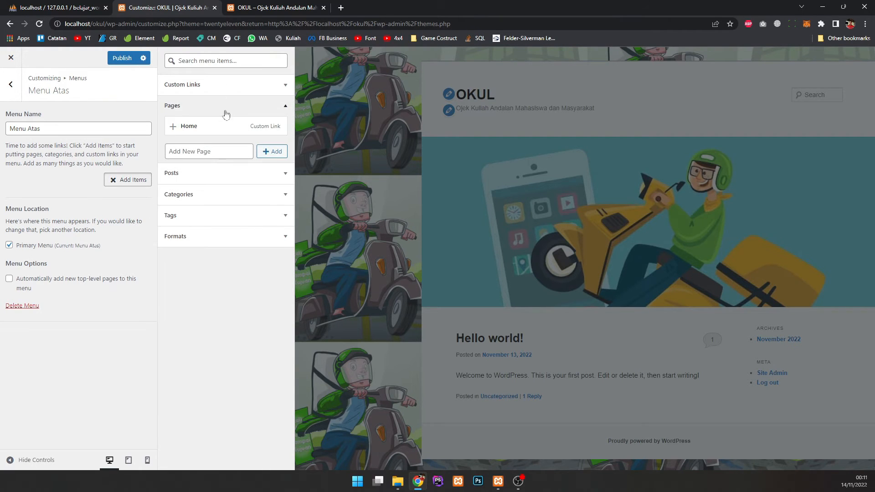
Step: Add the Home page link to Menu Atas and return to Menus
{"action": "left_click", "coordinate": [197, 130]}
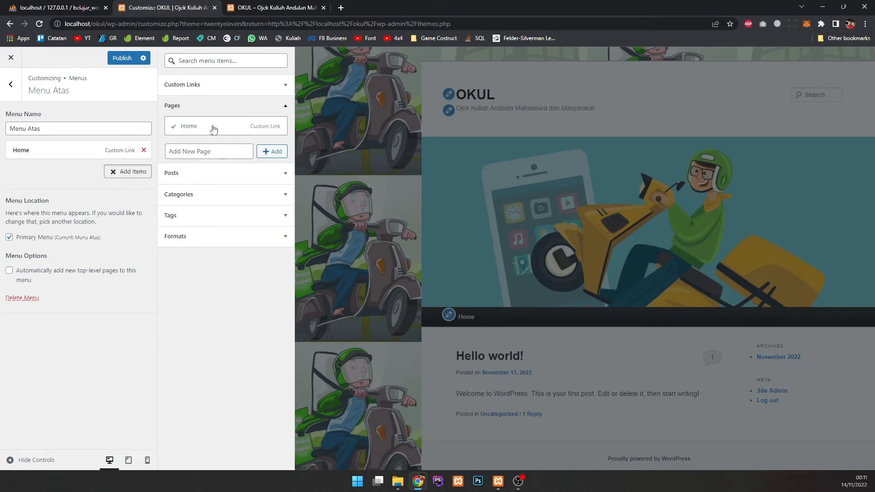
{"action": "left_click", "coordinate": [199, 153]}
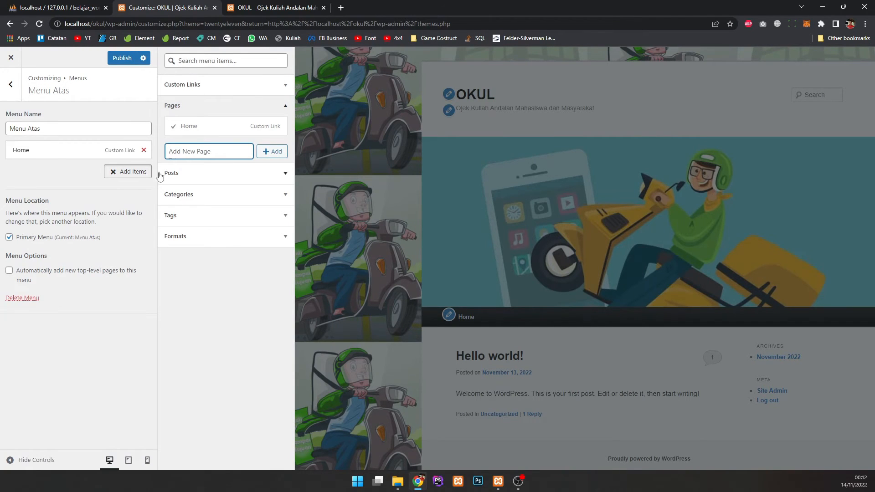
{"action": "left_click", "coordinate": [129, 173]}
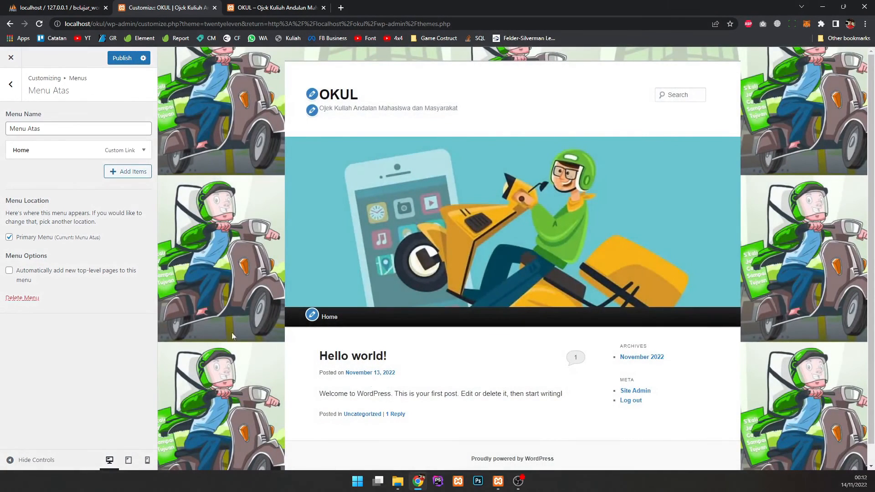
{"action": "left_click", "coordinate": [10, 84]}
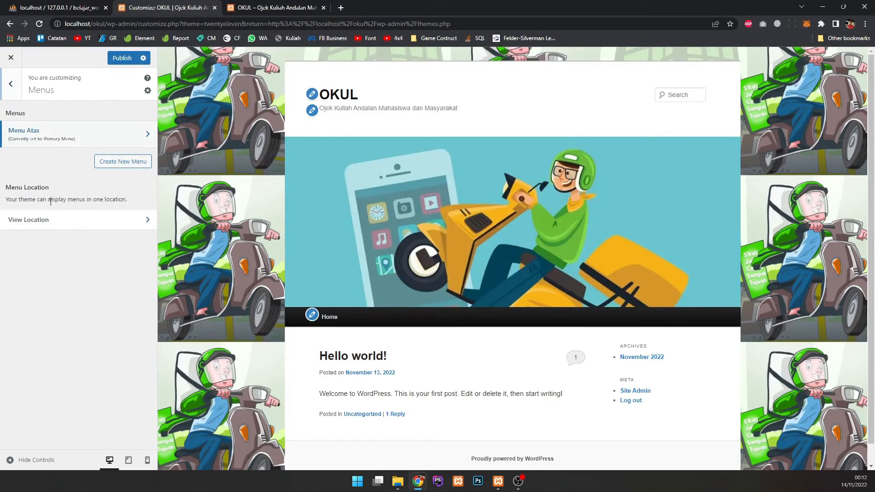
Step: Insert a test paragraph 'asdasdasd' into the Main Sidebar widgets
{"action": "left_click", "coordinate": [10, 84]}
{"action": "left_click", "coordinate": [43, 277]}
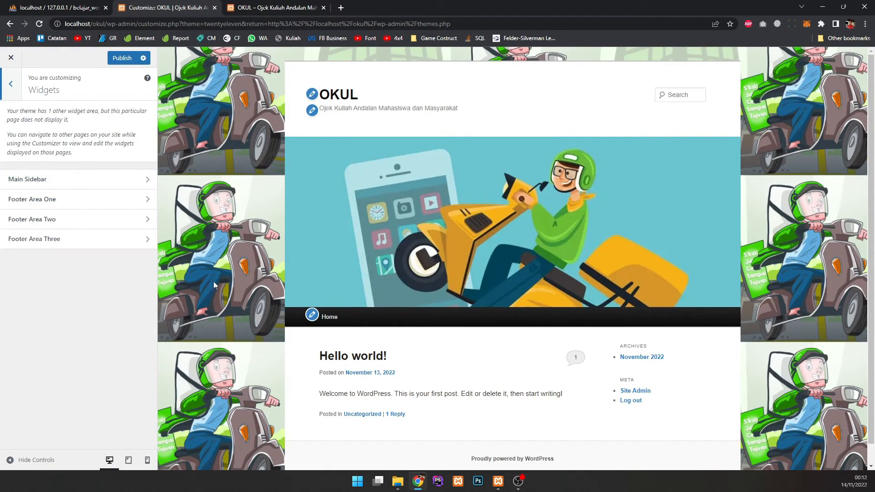
{"action": "left_click", "coordinate": [82, 179]}
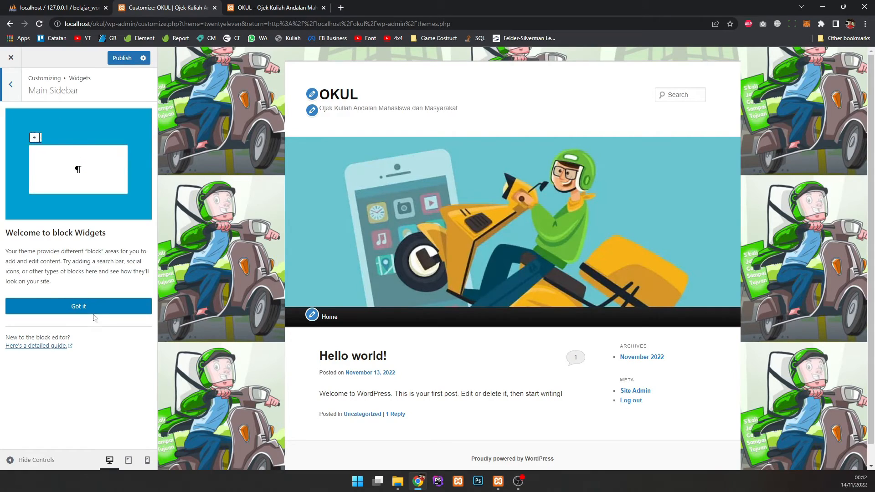
{"action": "left_click", "coordinate": [94, 317]}
{"action": "left_click", "coordinate": [75, 175]}
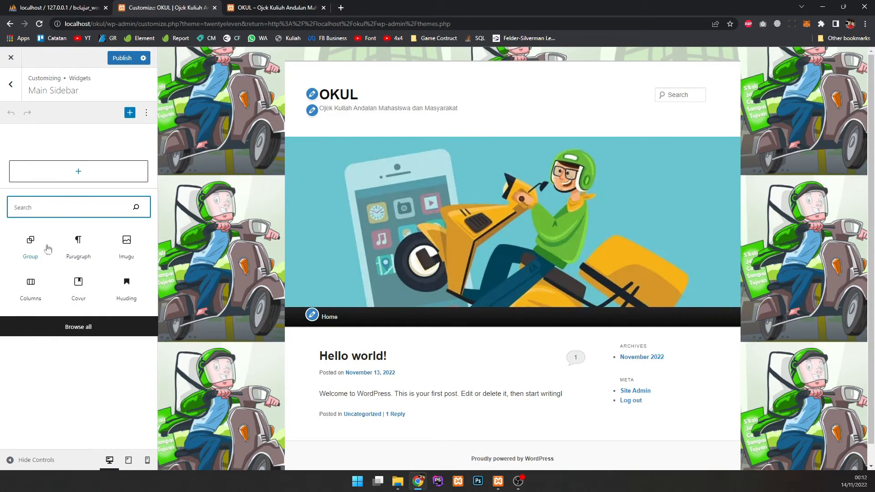
{"action": "left_click", "coordinate": [75, 248]}
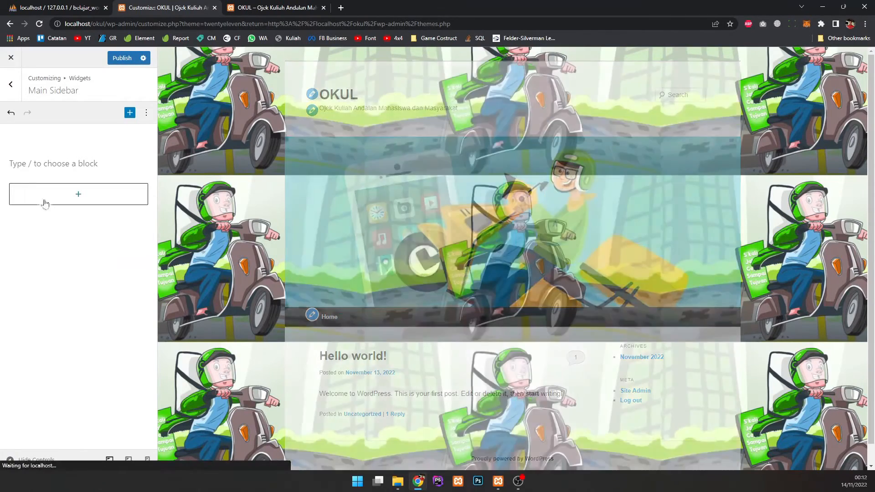
{"action": "type", "text": "asdasdasd"}
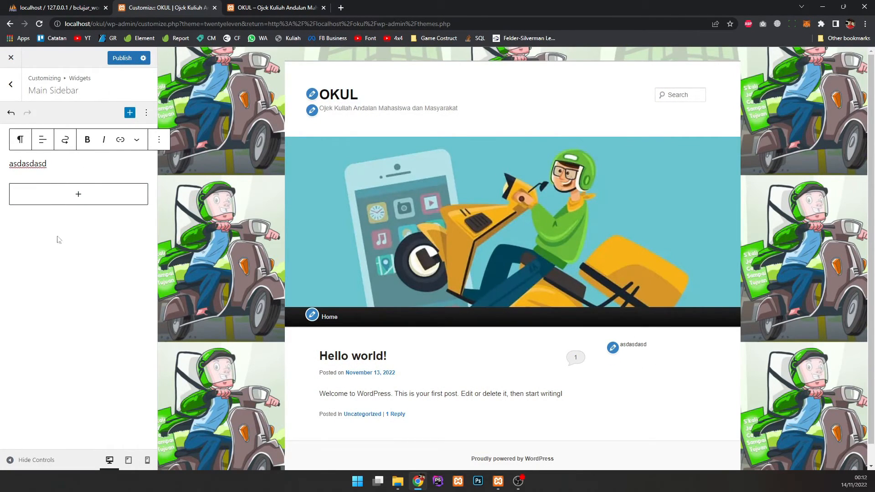
Step: Undo the test paragraph, glance at Footer Area Two, and return to the main panel
{"action": "left_click", "coordinate": [11, 113]}
{"action": "left_click", "coordinate": [11, 113]}
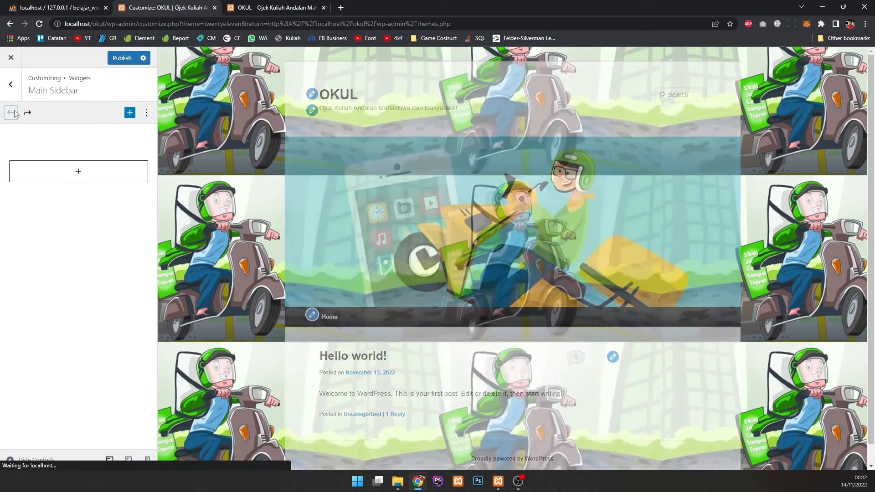
{"action": "left_click", "coordinate": [11, 84]}
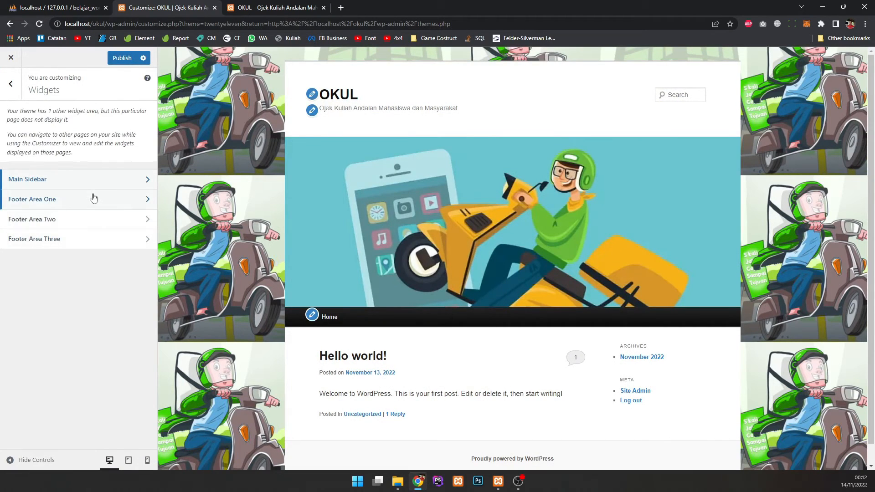
{"action": "left_click", "coordinate": [45, 219]}
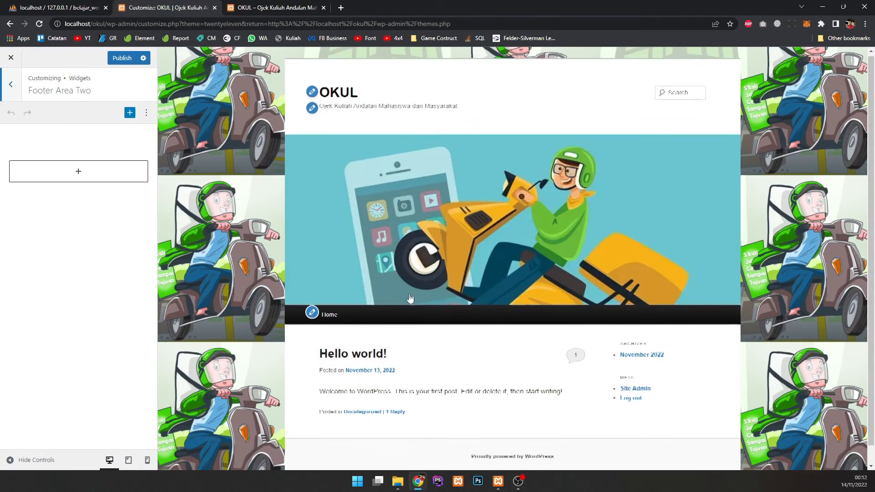
{"action": "left_click", "coordinate": [11, 85]}
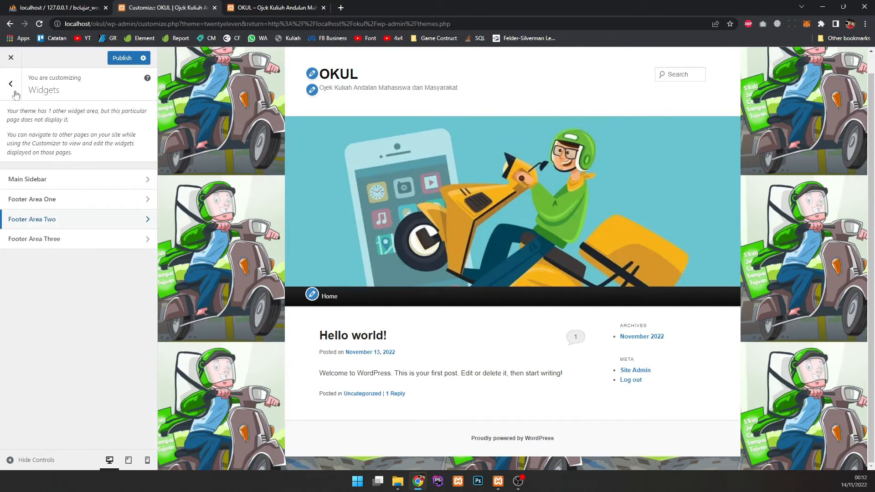
{"action": "left_click", "coordinate": [10, 83]}
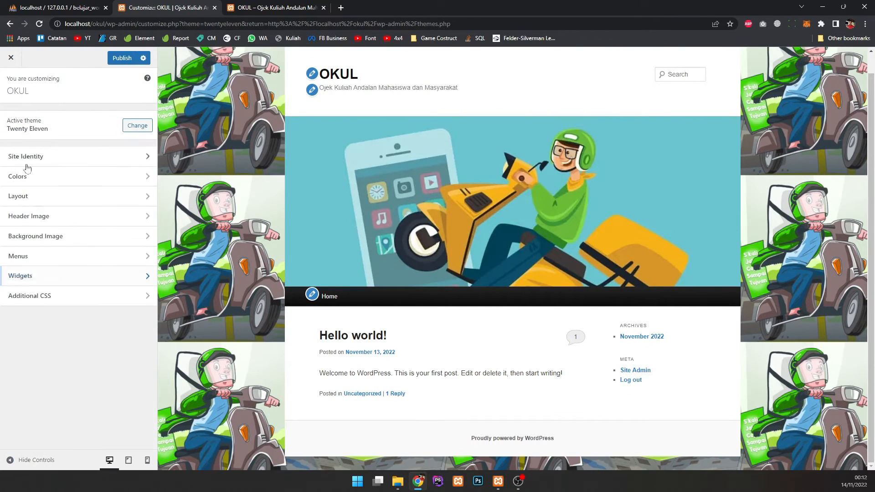
Step: Look at Additional CSS, then publish the customizations
{"action": "left_click", "coordinate": [52, 298]}
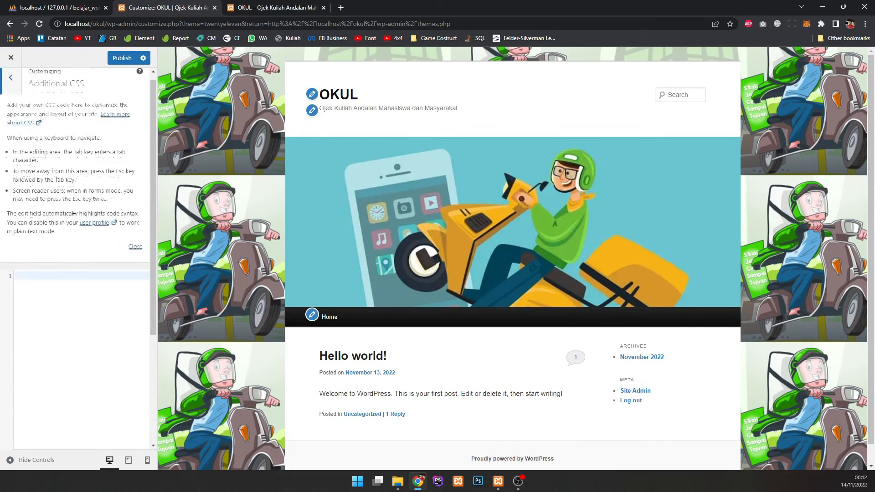
{"action": "left_click", "coordinate": [15, 85]}
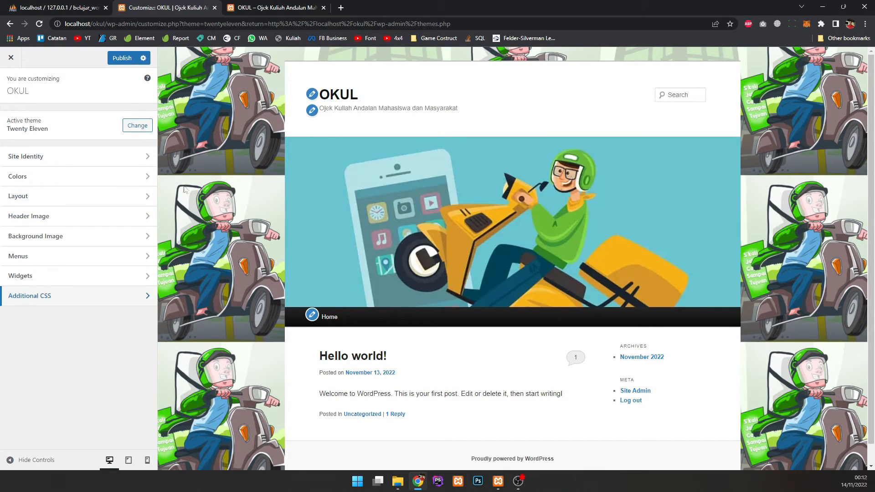
{"action": "left_click", "coordinate": [123, 58]}
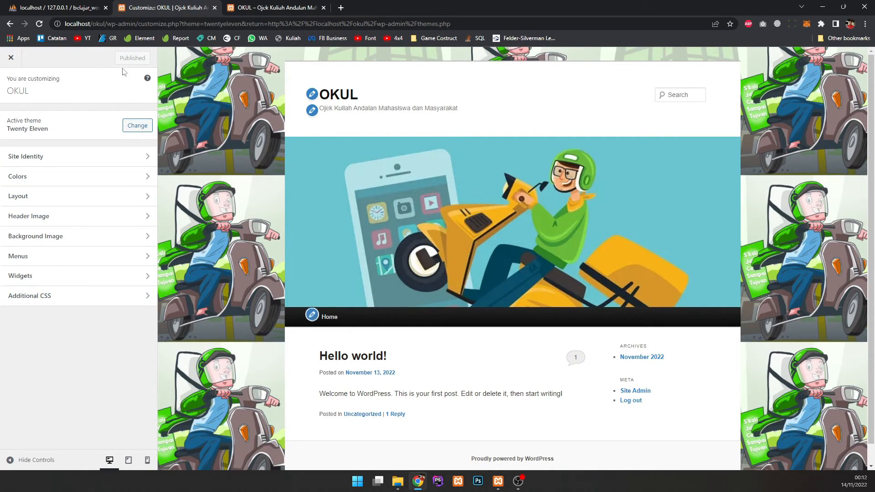
Step: Reload the live OKUL site to check the design, then close the Customizer
{"action": "left_click", "coordinate": [273, 8]}
{"action": "key", "text": "F5"}
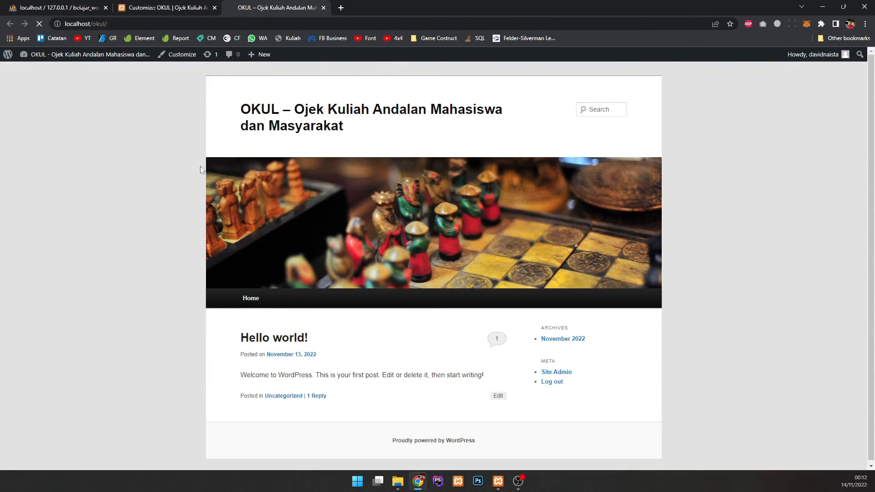
{"action": "scroll", "coordinate": [484, 224], "scroll_direction": "down", "scroll_amount": 2}
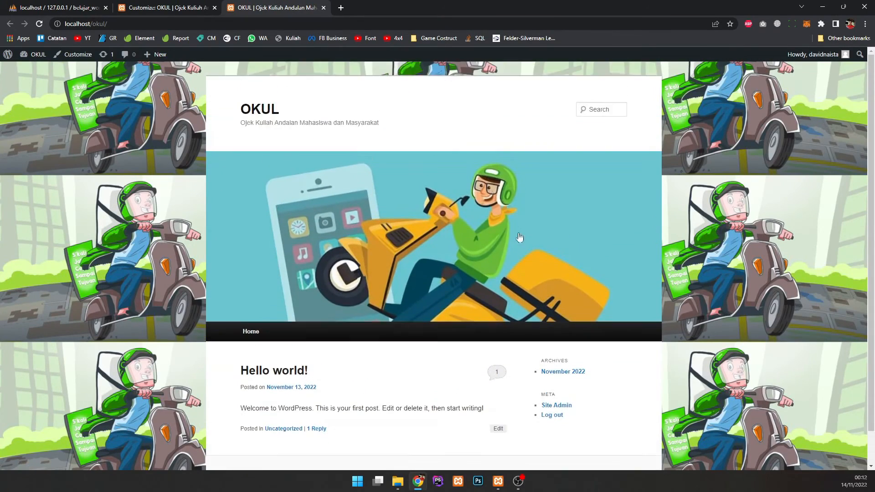
{"action": "scroll", "coordinate": [246, 246], "scroll_direction": "up", "scroll_amount": 2}
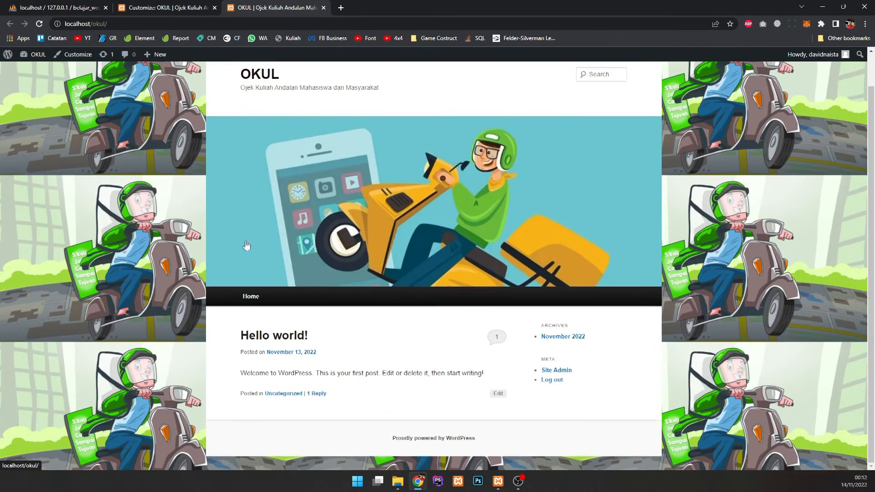
{"action": "left_click", "coordinate": [155, 7]}
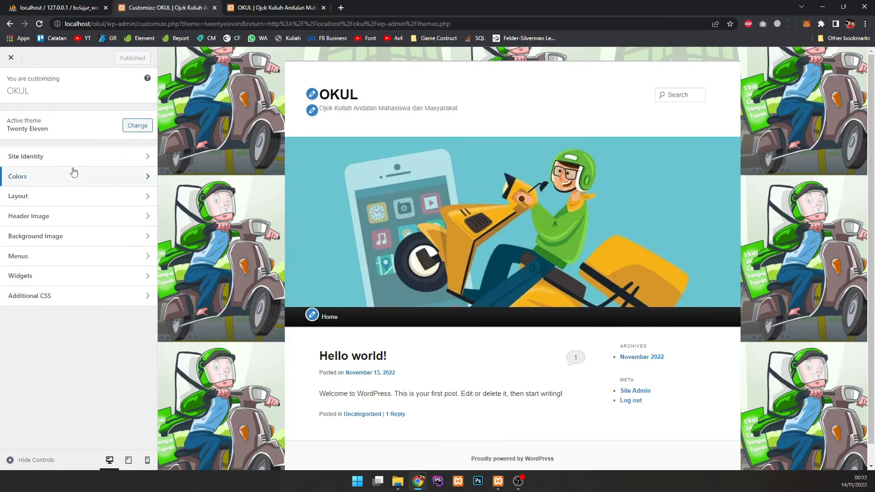
{"action": "left_click", "coordinate": [12, 62]}
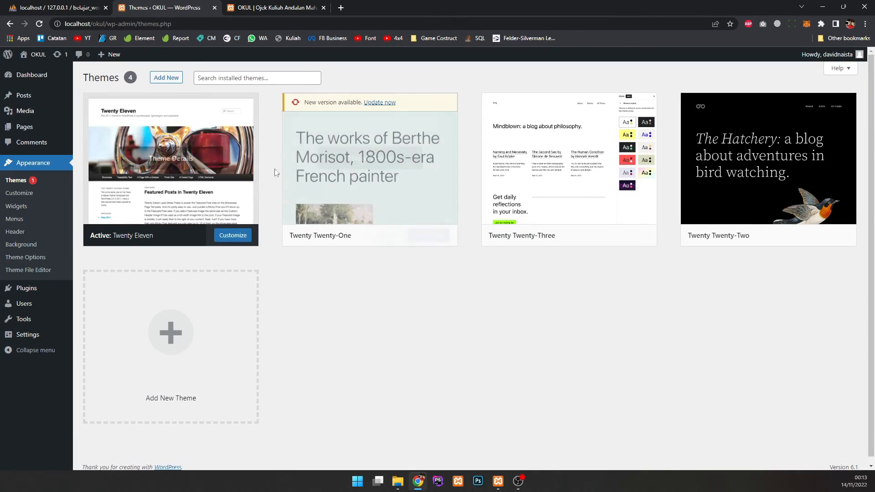
Step: From the dashboard, go to Pages and start a new page with Add New
{"action": "left_click", "coordinate": [275, 8]}
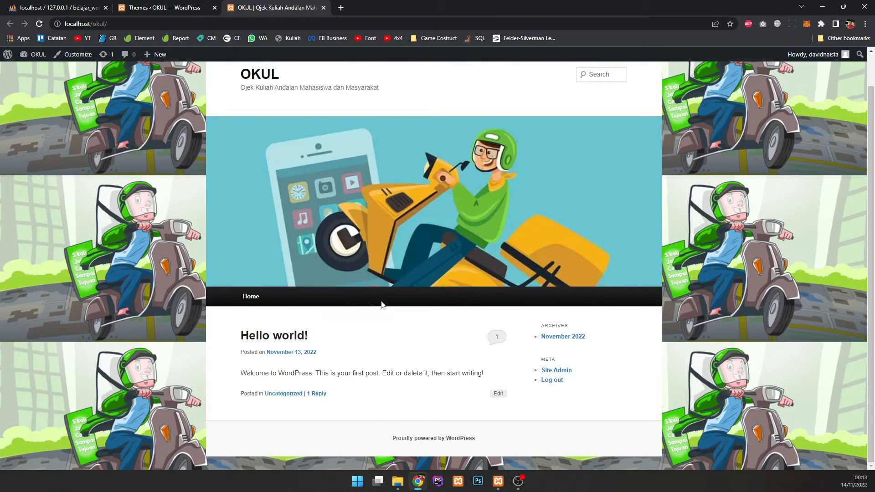
{"action": "left_click", "coordinate": [191, 8]}
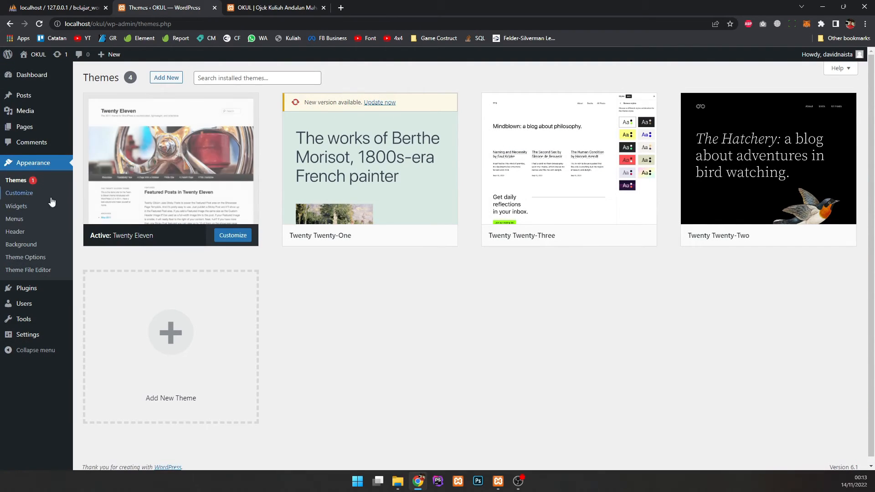
{"action": "left_click", "coordinate": [37, 131]}
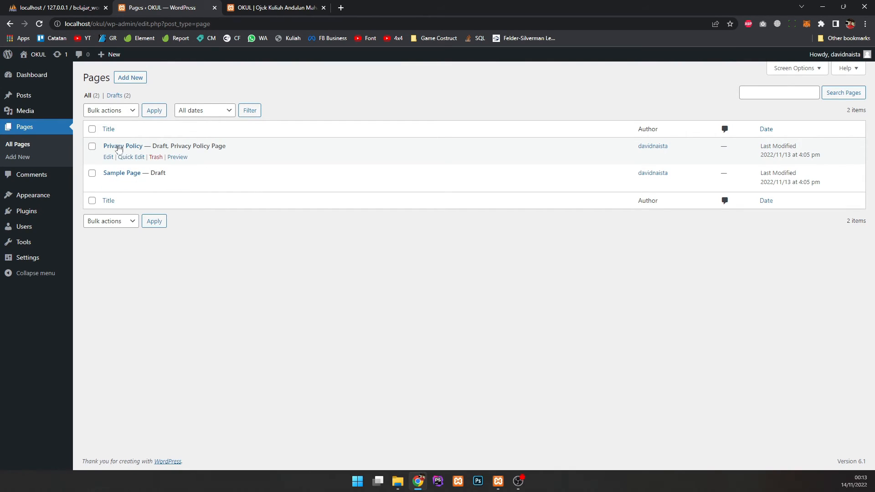
{"action": "left_click", "coordinate": [122, 80]}
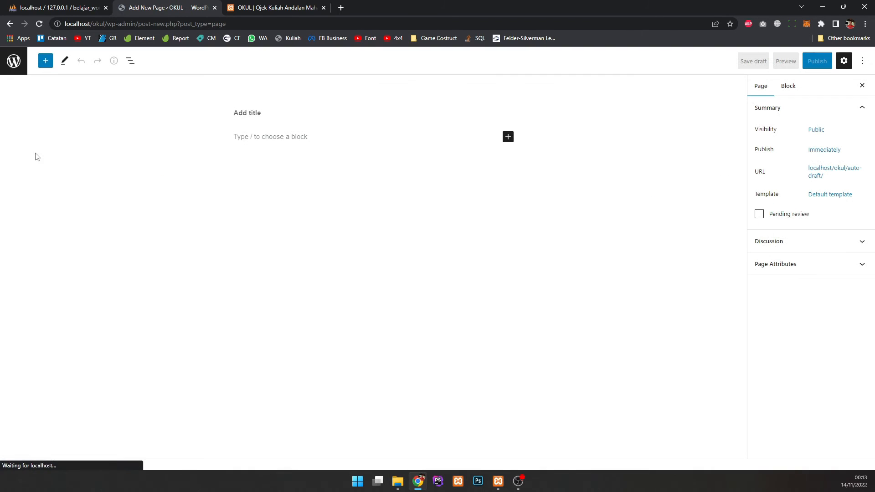
Step: Enter 'Paket OKUL' as the page title
{"action": "left_click", "coordinate": [266, 133]}
{"action": "left_click", "coordinate": [259, 111]}
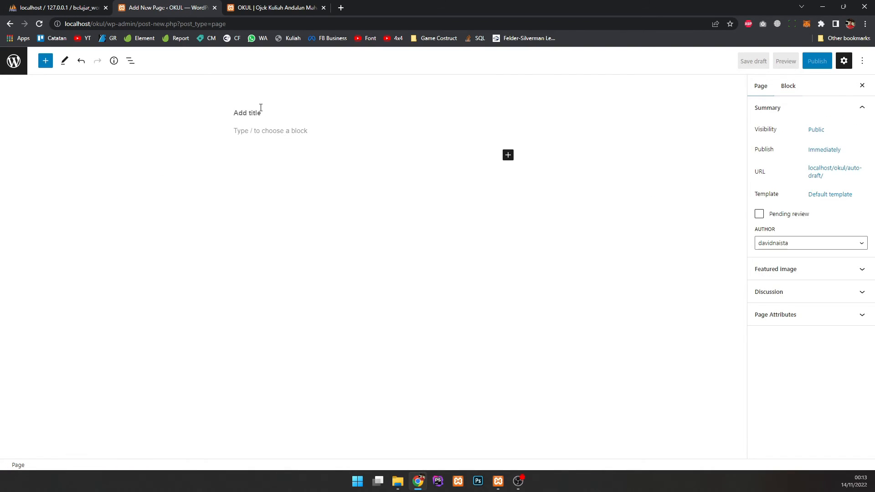
{"action": "left_click", "coordinate": [272, 131]}
{"action": "left_click", "coordinate": [263, 112]}
{"action": "type", "text": "Paket OKUL"}
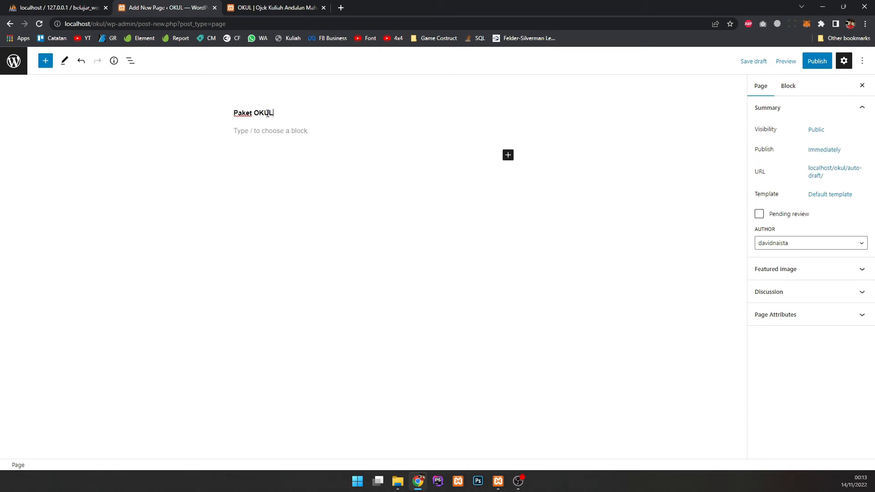
Step: Begin the first paragraph 'Dalam pemesanan okul…' explaining there are no special packages
{"action": "left_click", "coordinate": [252, 133]}
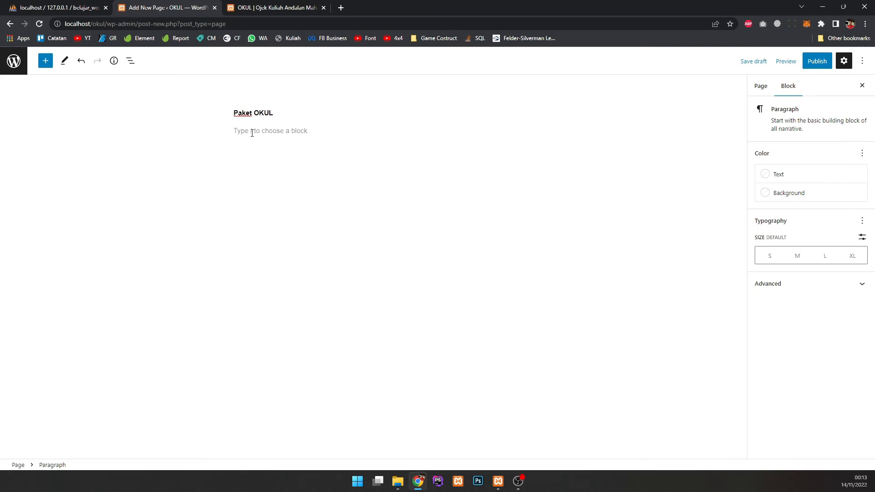
{"action": "type", "text": "D"}
{"action": "key", "text": "BackSpace"}
{"action": "key", "text": "BackSpace"}
{"action": "key", "text": "BackSpace"}
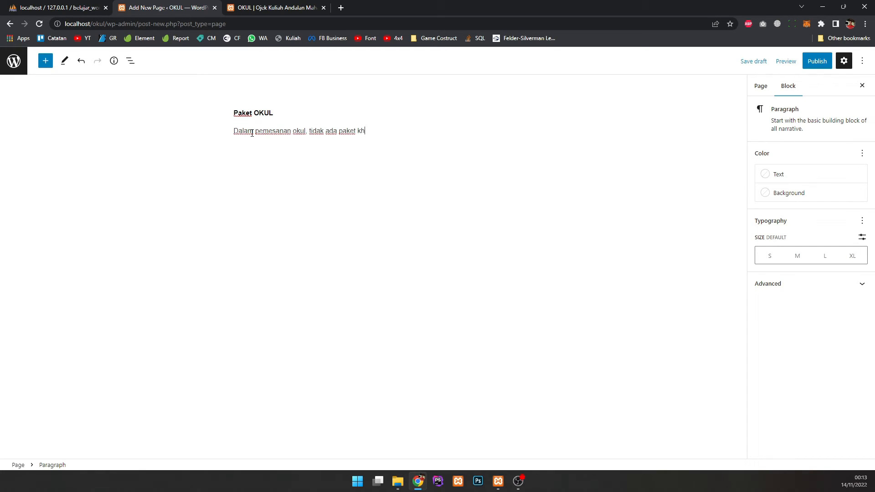
{"action": "type", "text": "semua kami sa"}
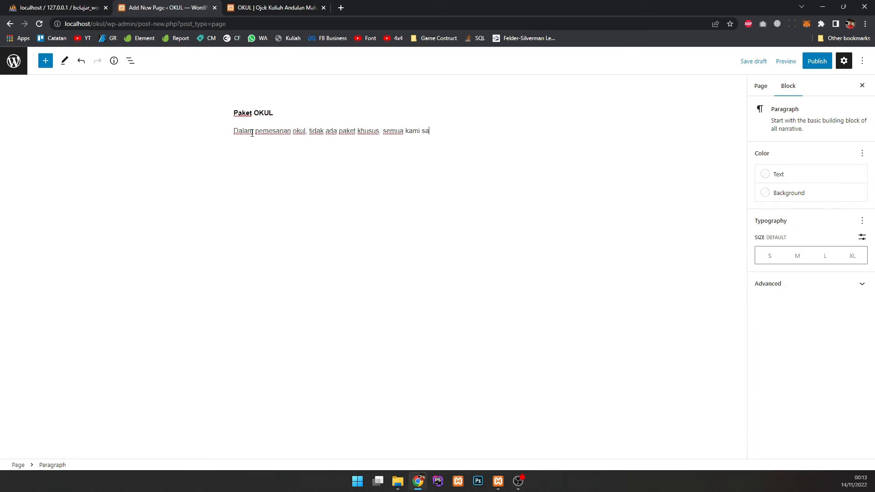
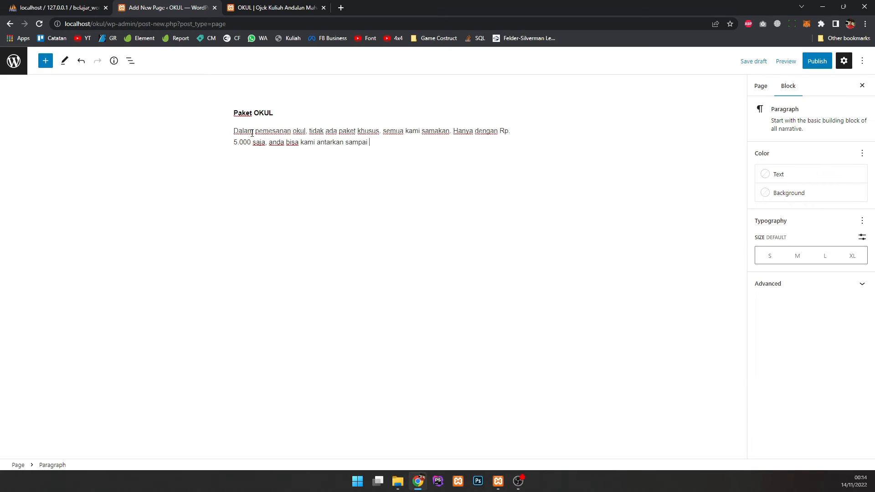
Step: Finish the Paket OKUL paragraph with 'ng dunia' and capitalise 'Semua'
{"action": "type", "text": "ng dunia."}
{"action": "left_click", "coordinate": [316, 130]}
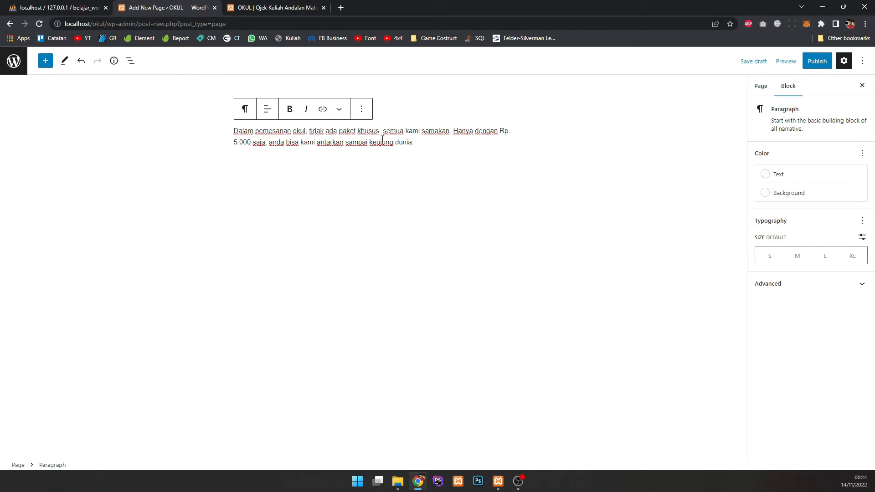
{"action": "type", "text": "S"}
{"action": "left_click", "coordinate": [453, 157]}
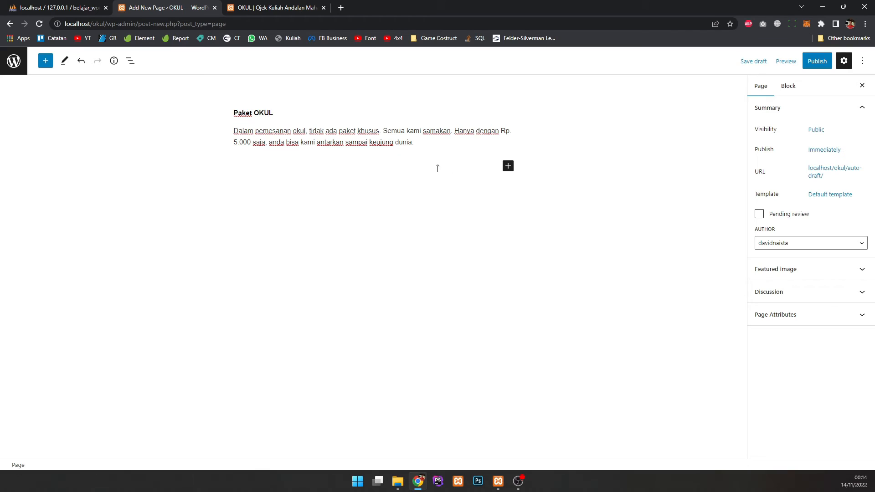
Step: Publish the Paket OKUL page and view its paragraph on the live site
{"action": "left_click", "coordinate": [810, 64]}
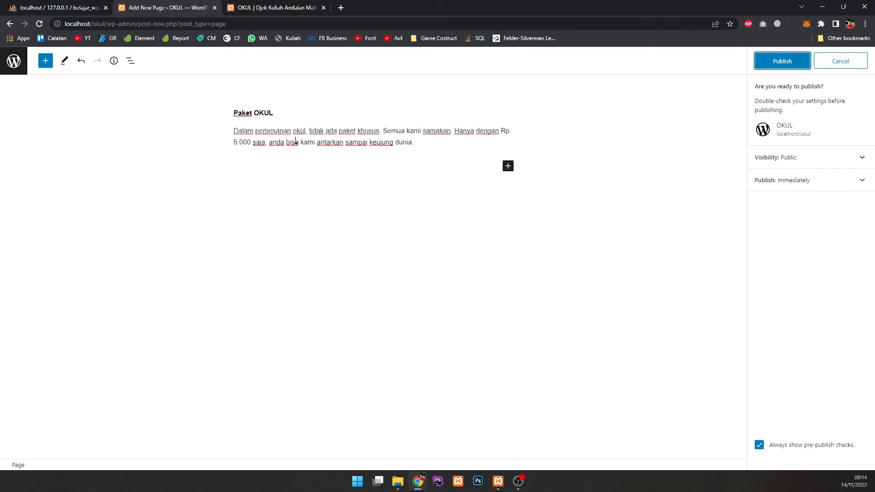
{"action": "left_click", "coordinate": [777, 60]}
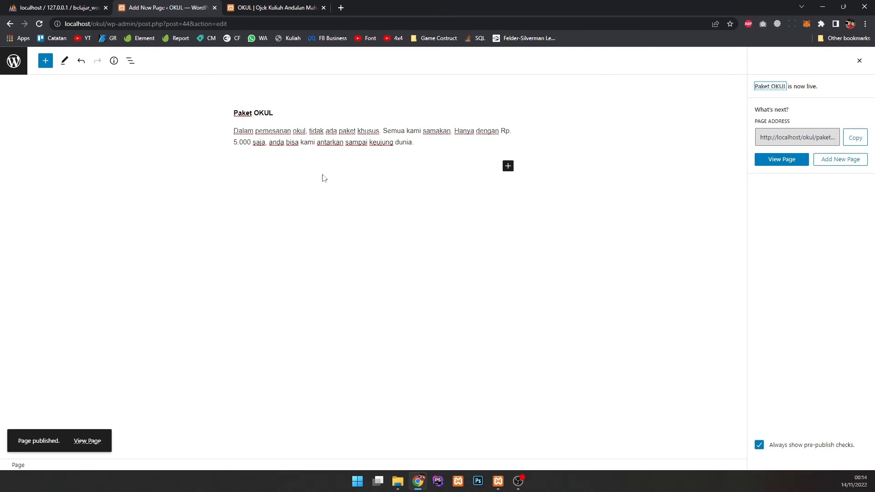
{"action": "left_click", "coordinate": [784, 163]}
{"action": "scroll", "coordinate": [389, 203], "scroll_direction": "down", "scroll_amount": 1}
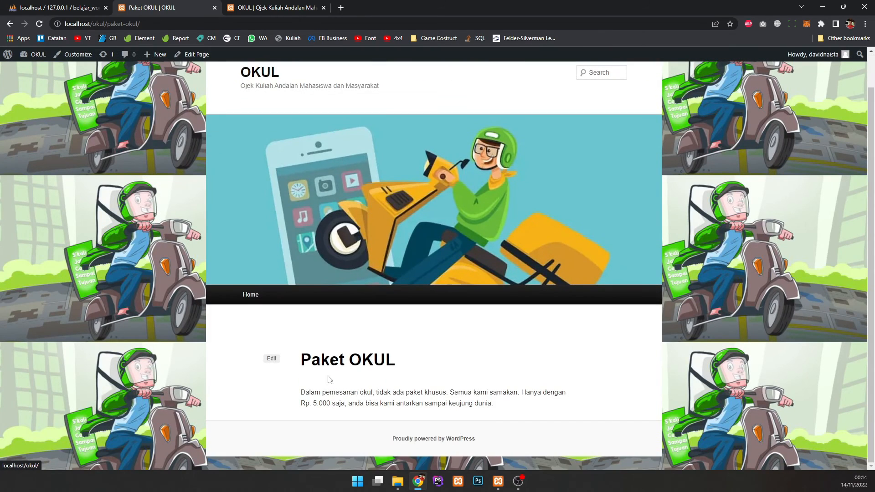
{"action": "left_click_drag", "start_coordinate": [295, 389], "coordinate": [426, 402]}
{"action": "left_click", "coordinate": [426, 403]}
Step: Return to the pages list and start another new blank page
{"action": "left_click", "coordinate": [10, 23]}
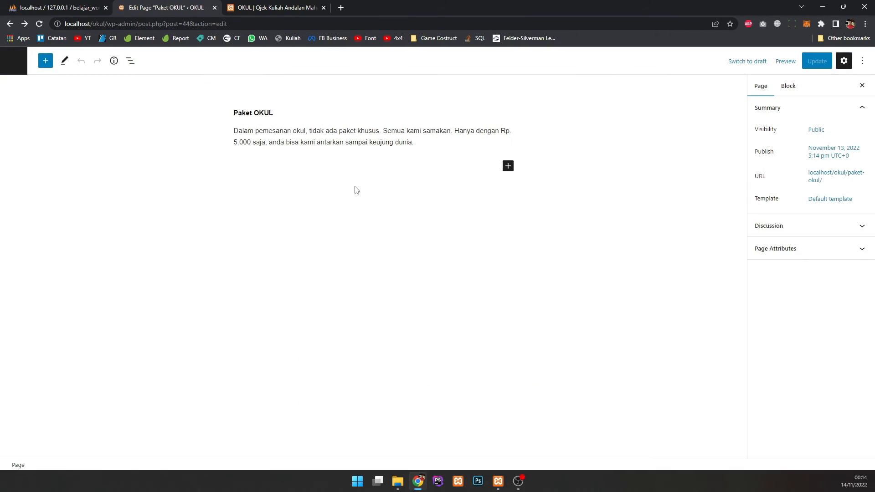
{"action": "left_click", "coordinate": [23, 68]}
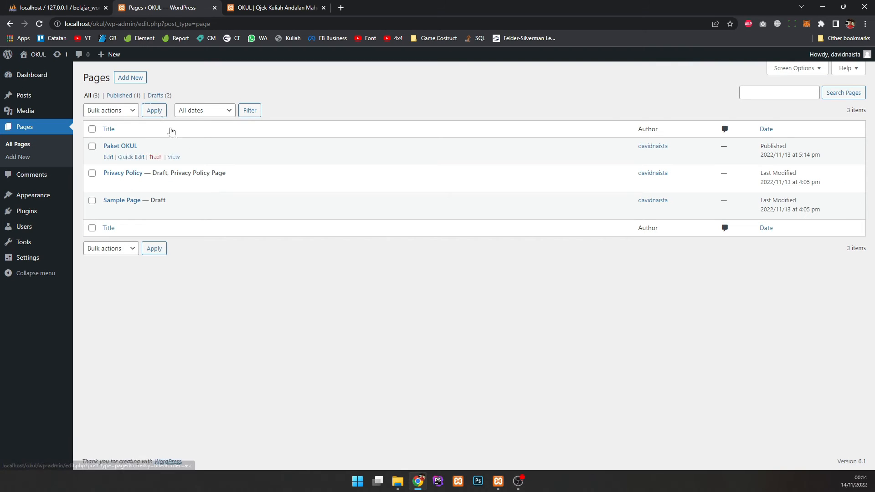
{"action": "left_click", "coordinate": [131, 78]}
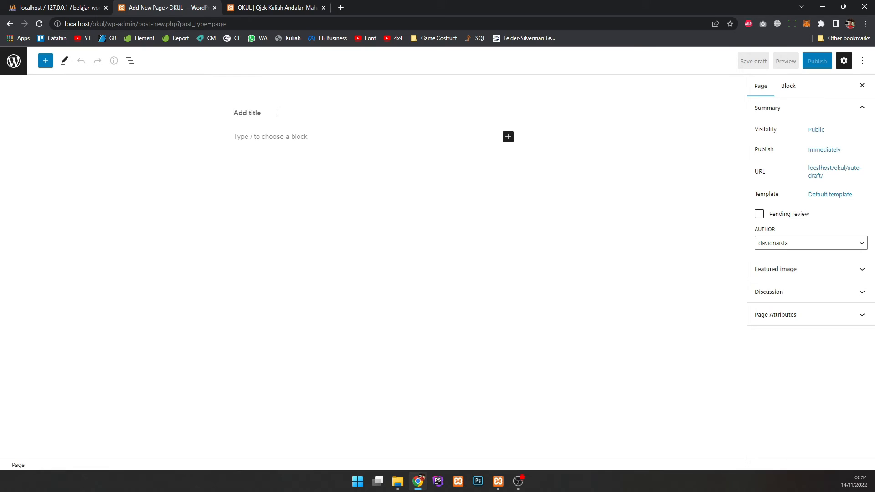
Step: Title the page 'Hubungi Kami' and write an intro inviting visitors to reach us via contacts
{"action": "type", "text": "Hubungi Kami"}
{"action": "left_click", "coordinate": [275, 134]}
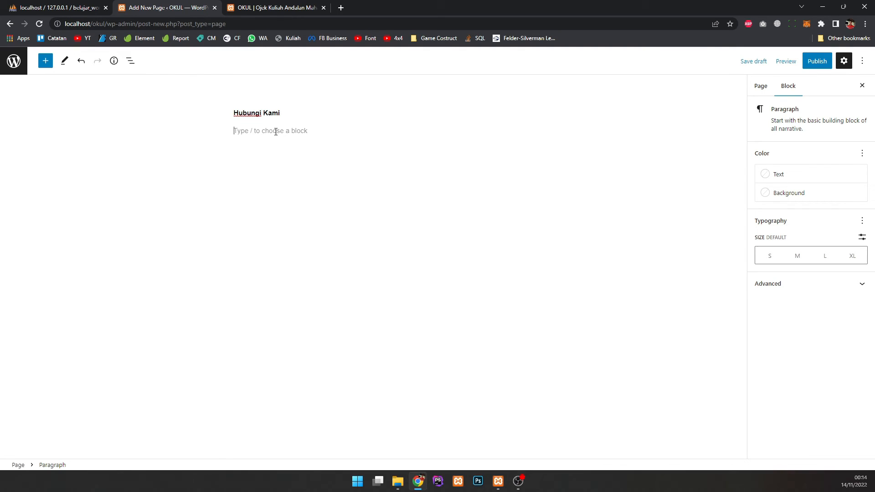
{"action": "type", "text": "Anda bisa menghuungi "}
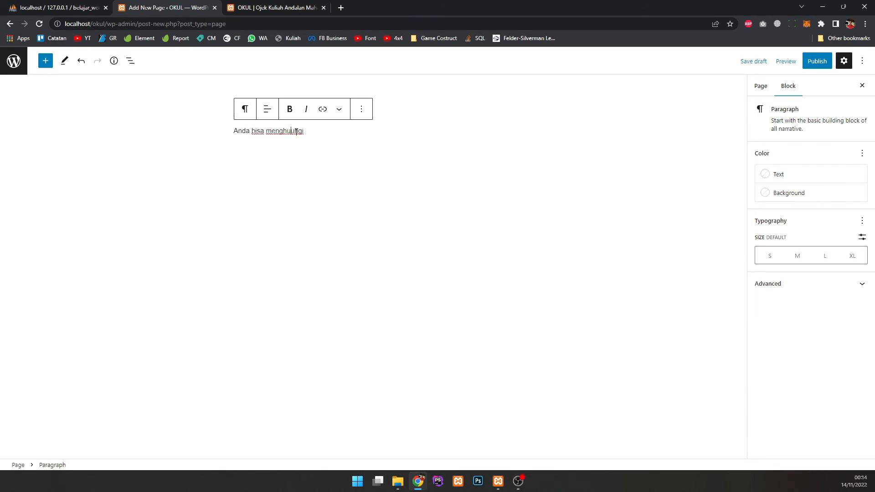
{"action": "type", "text": "b"}
{"action": "left_click", "coordinate": [370, 150]}
{"action": "left_click", "coordinate": [322, 133]}
{"action": "type", "text": "kaio"}
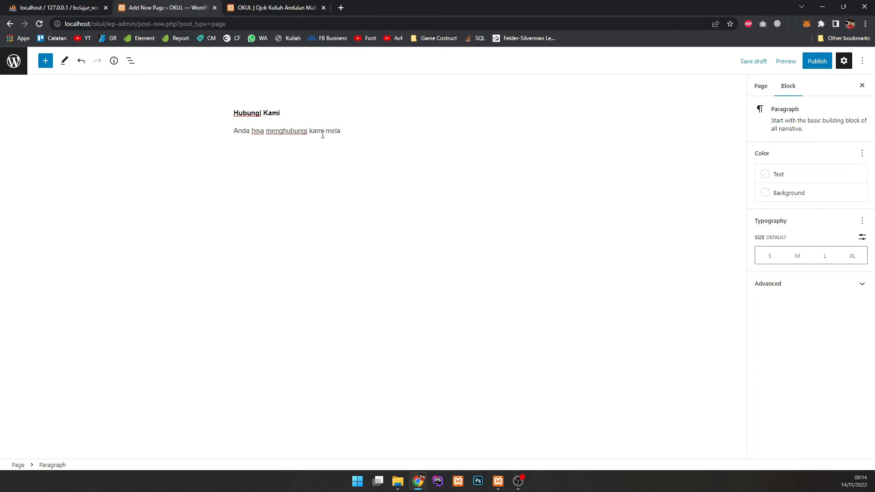
{"action": "type", "text": " melalui "}
{"action": "type", "text": "beerapa "}
{"action": "type", "text": "kontnak d"}
{"action": "key", "text": "BackSpace"}
{"action": "key", "text": "BackSpace"}
{"action": "key", "text": "BackSpace"}
{"action": "type", "text": "k berikut :"}
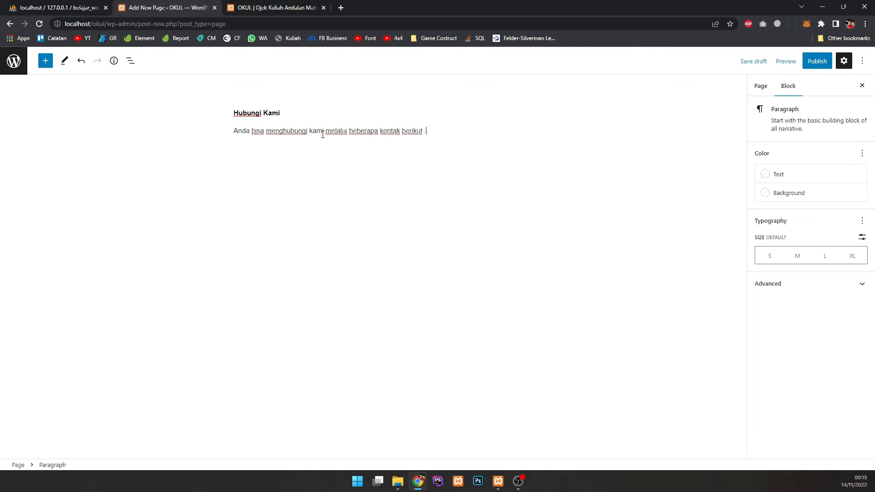
Step: Add 'WA 1' and 'WA 2' WhatsApp number lines, publish the page, and return to pages
{"action": "key", "text": "Return"}
{"action": "type", "text": "WA"}
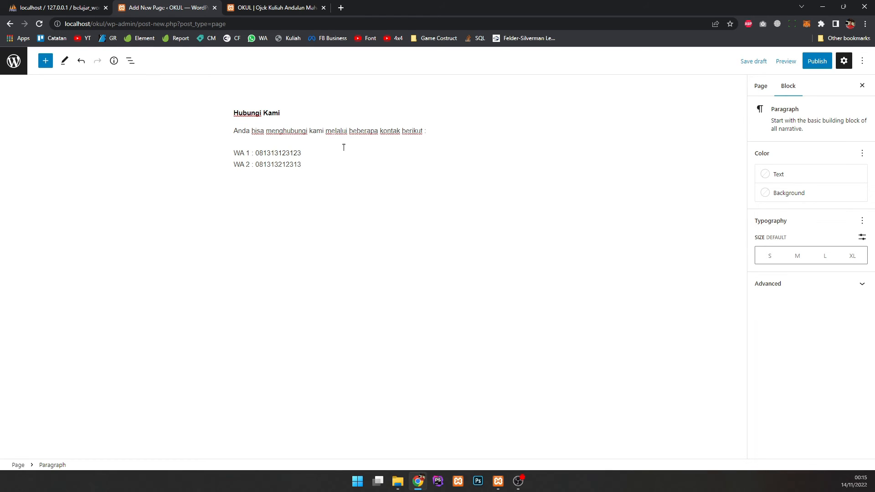
{"action": "left_click", "coordinate": [817, 61]}
{"action": "left_click", "coordinate": [787, 56]}
{"action": "left_click", "coordinate": [13, 60]}
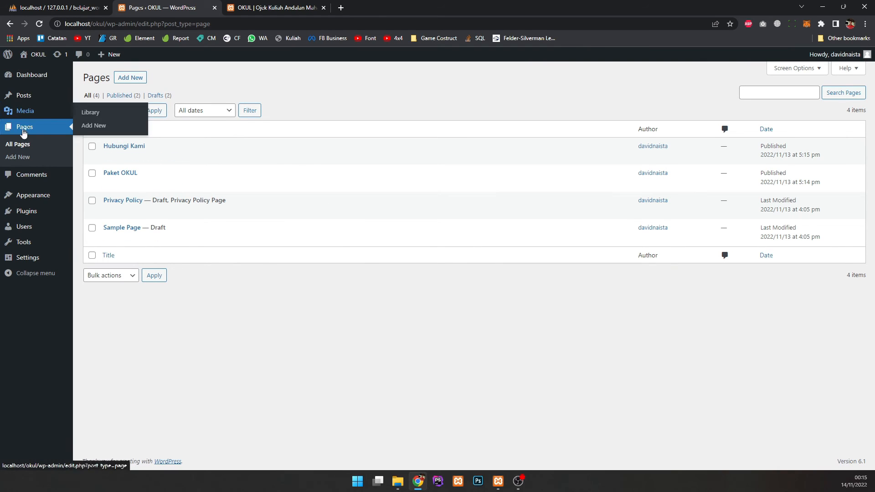
Step: Refresh the live front page, then open Appearance > Themes showing Twenty Eleven active
{"action": "left_click", "coordinate": [280, 8]}
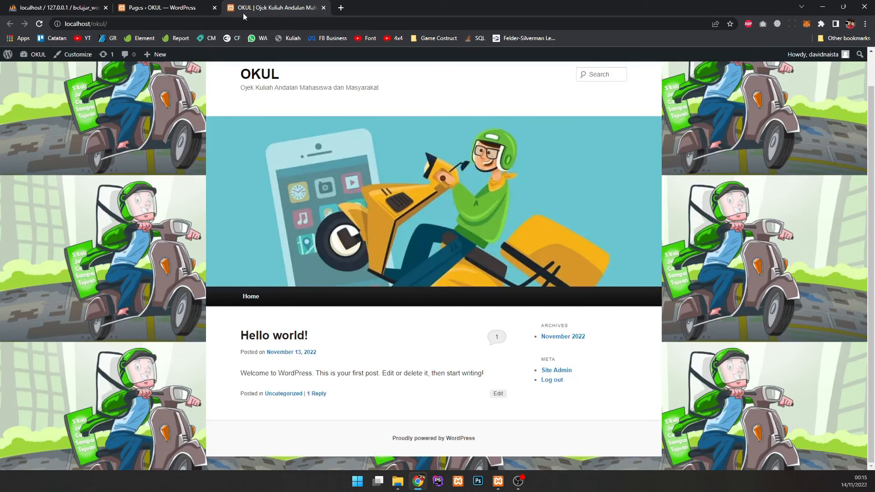
{"action": "left_click", "coordinate": [39, 25]}
{"action": "left_click", "coordinate": [164, 8]}
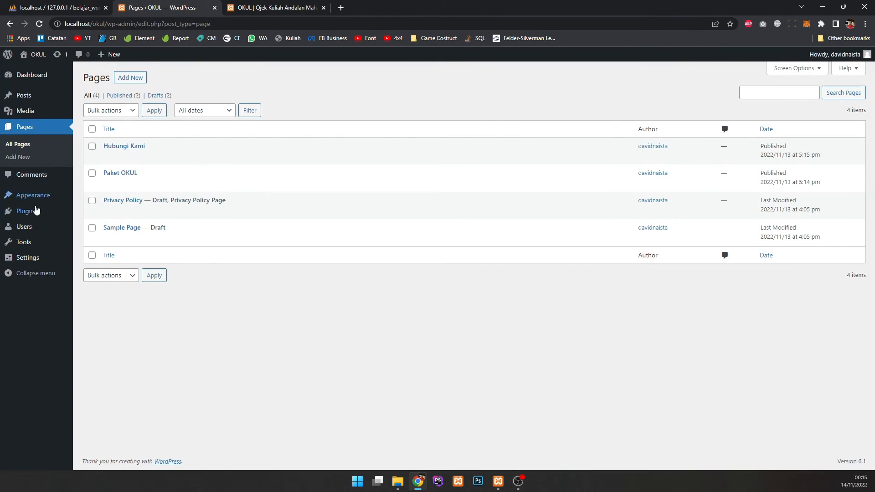
{"action": "left_click", "coordinate": [95, 199]}
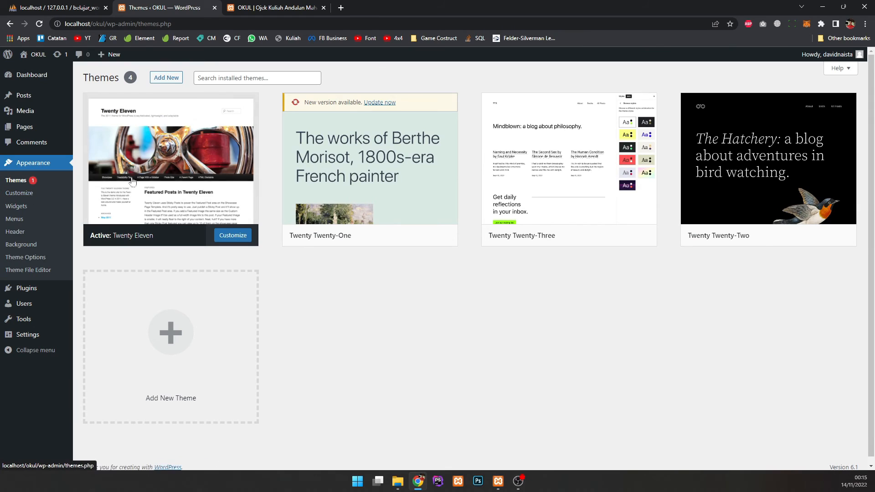
Step: In the Customizer, add Paket OKUL then Hubungi Kami to Menu Atas and publish the menu
{"action": "left_click", "coordinate": [233, 235]}
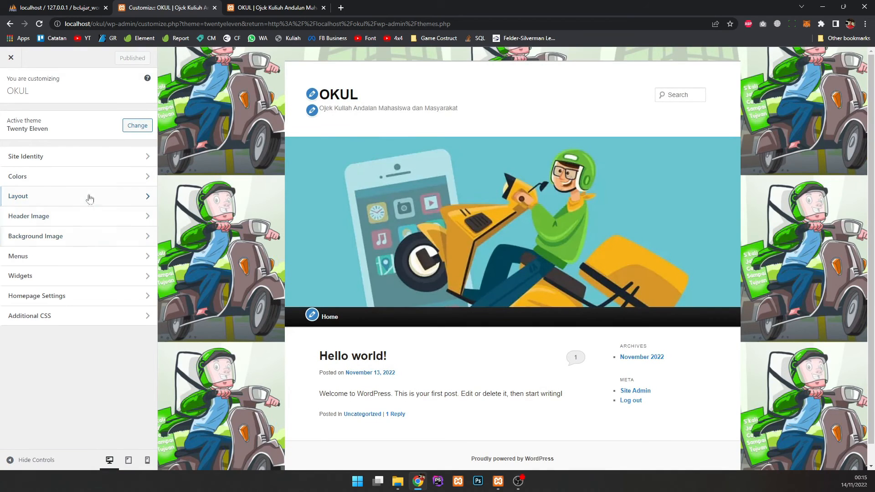
{"action": "left_click", "coordinate": [63, 262]}
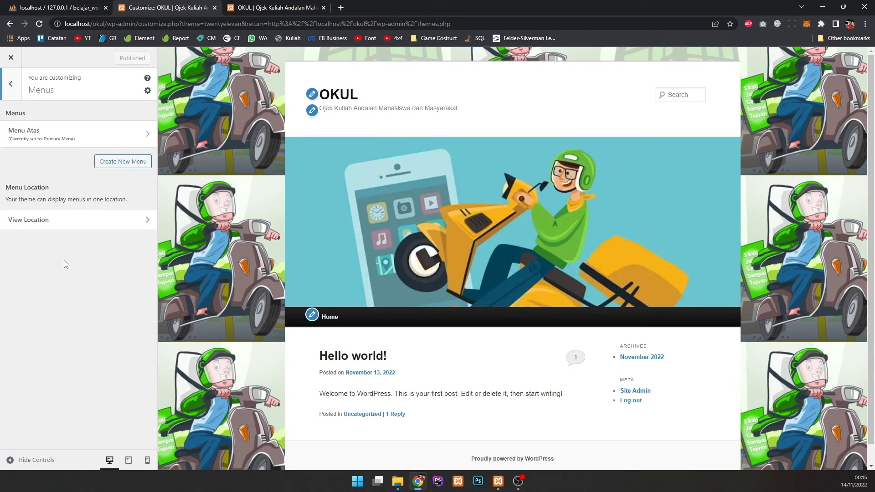
{"action": "left_click", "coordinate": [78, 135]}
{"action": "left_click", "coordinate": [121, 172]}
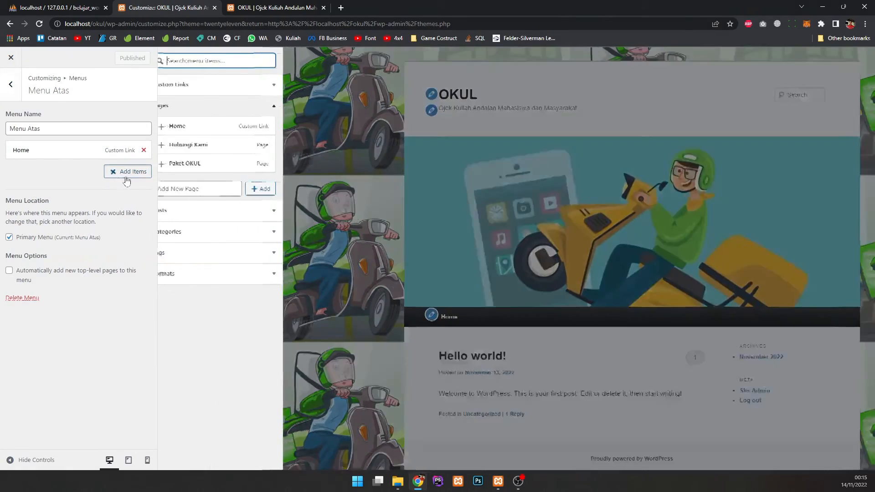
{"action": "left_click", "coordinate": [173, 145]}
{"action": "left_click", "coordinate": [172, 164]}
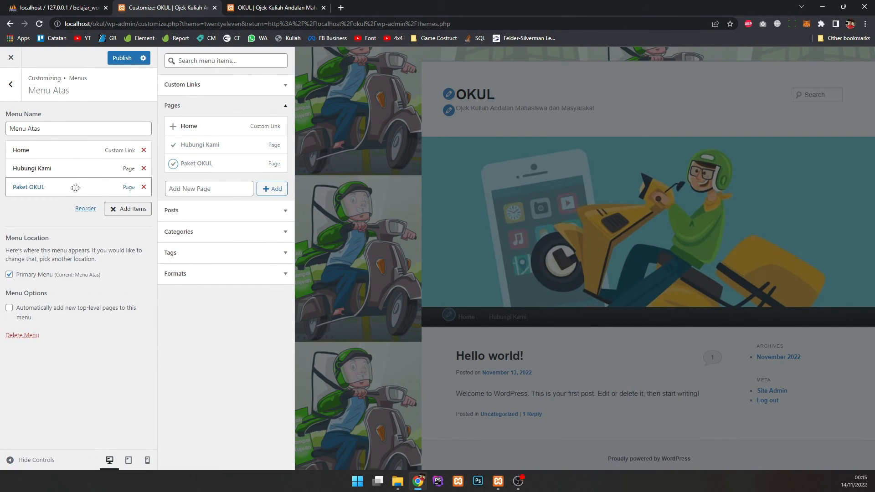
{"action": "left_click_drag", "start_coordinate": [67, 186], "coordinate": [59, 168]}
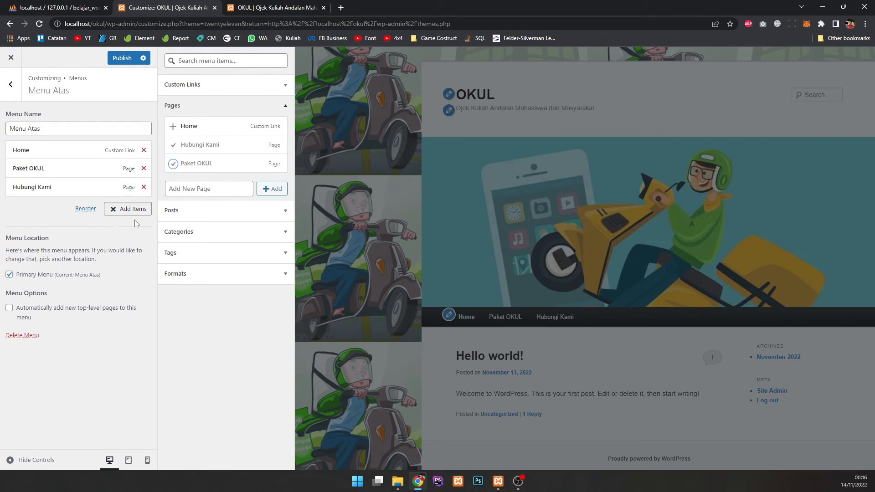
{"action": "left_click", "coordinate": [104, 111]}
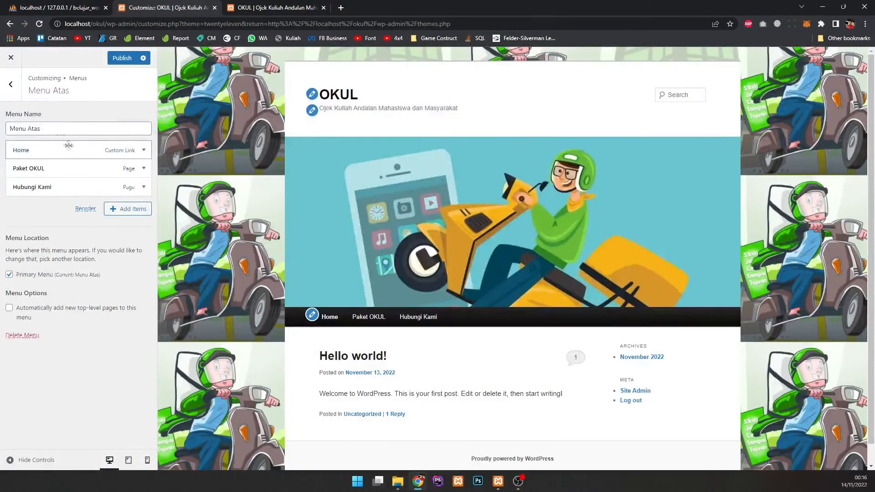
{"action": "left_click", "coordinate": [122, 58]}
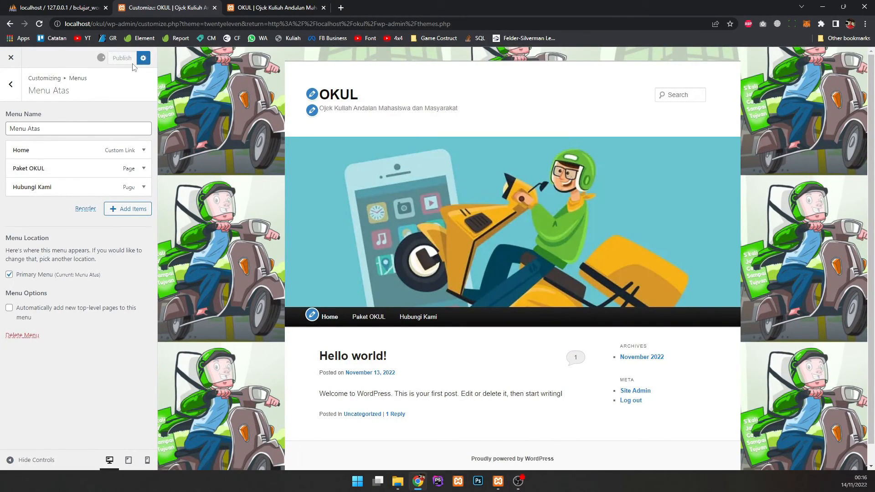
{"action": "left_click", "coordinate": [291, 9]}
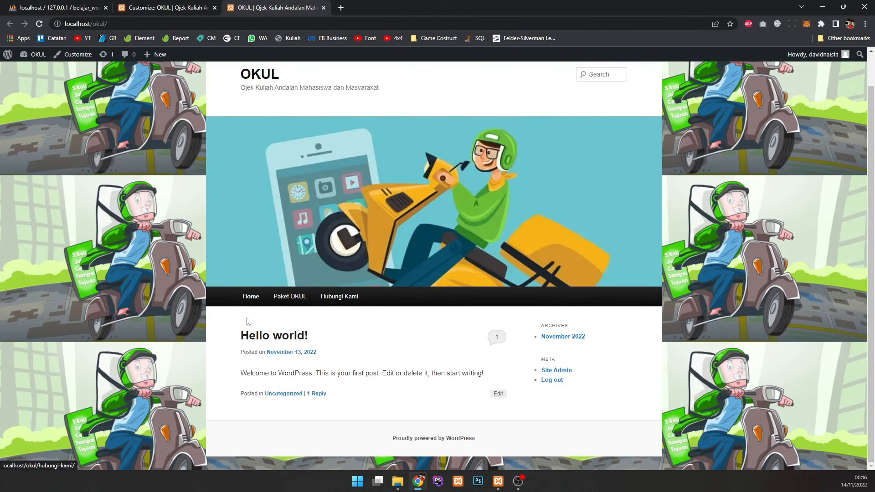
Step: Test the Paket OKUL, Hubungi Kami and Home menu links on the live site
{"action": "left_click", "coordinate": [289, 297]}
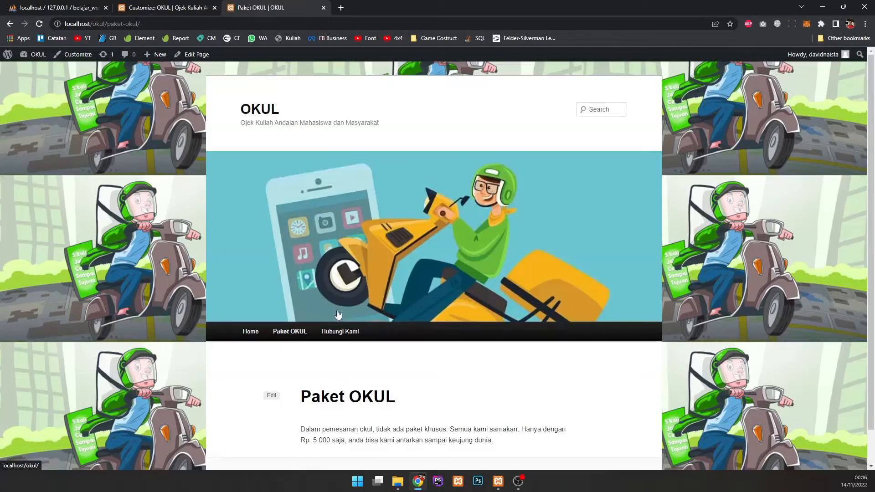
{"action": "left_click", "coordinate": [338, 332]}
{"action": "left_click", "coordinate": [272, 333]}
{"action": "left_click", "coordinate": [250, 332]}
{"action": "scroll", "coordinate": [255, 333], "scroll_direction": "down", "scroll_amount": 1}
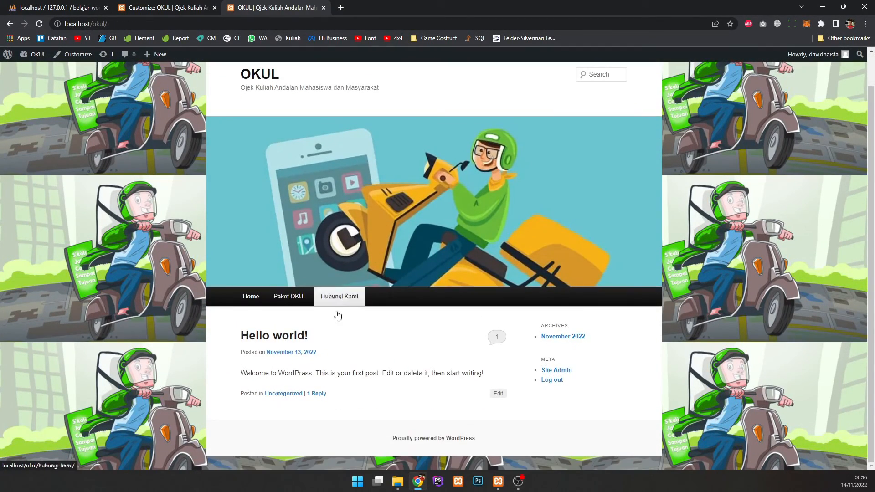
{"action": "left_click", "coordinate": [290, 297]}
{"action": "left_click", "coordinate": [348, 297]}
{"action": "scroll", "coordinate": [322, 316], "scroll_direction": "down", "scroll_amount": 2}
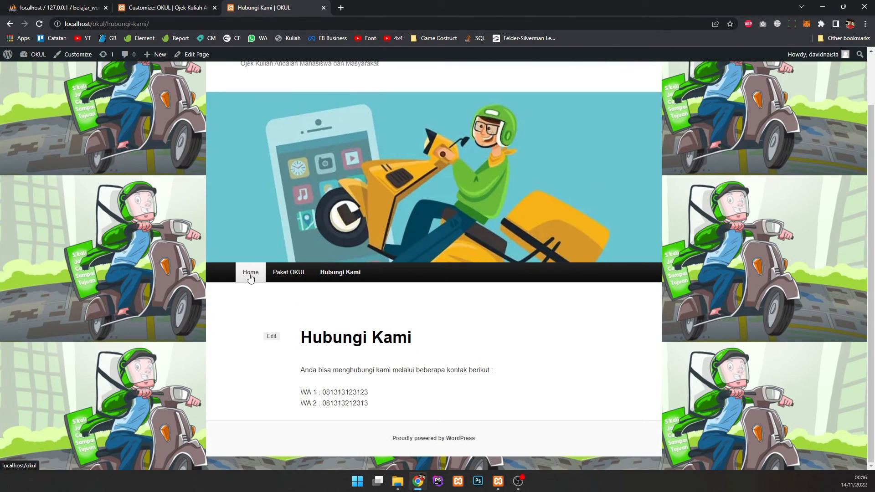
{"action": "left_click", "coordinate": [251, 277]}
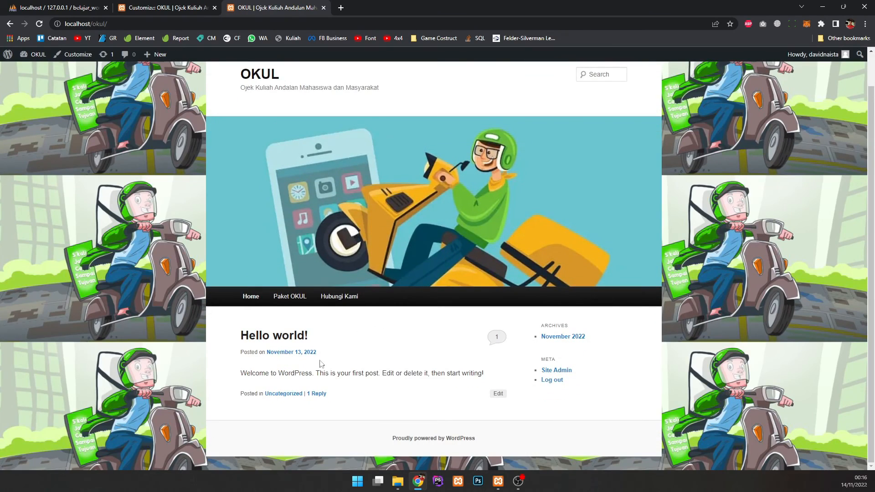
{"action": "left_click_drag", "start_coordinate": [240, 336], "coordinate": [274, 352]}
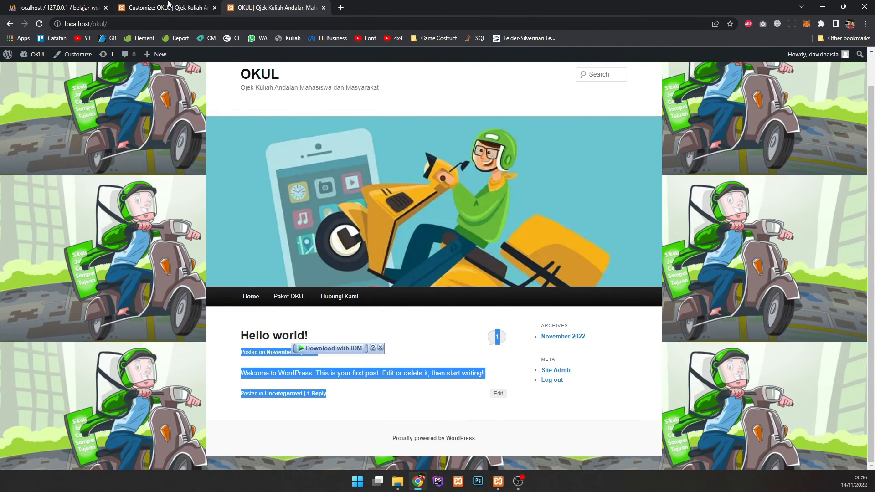
Step: Back out of Menu Atas and close the Customizer to reach the Themes screen
{"action": "left_click", "coordinate": [168, 7]}
{"action": "left_click", "coordinate": [11, 83]}
{"action": "left_click", "coordinate": [11, 58]}
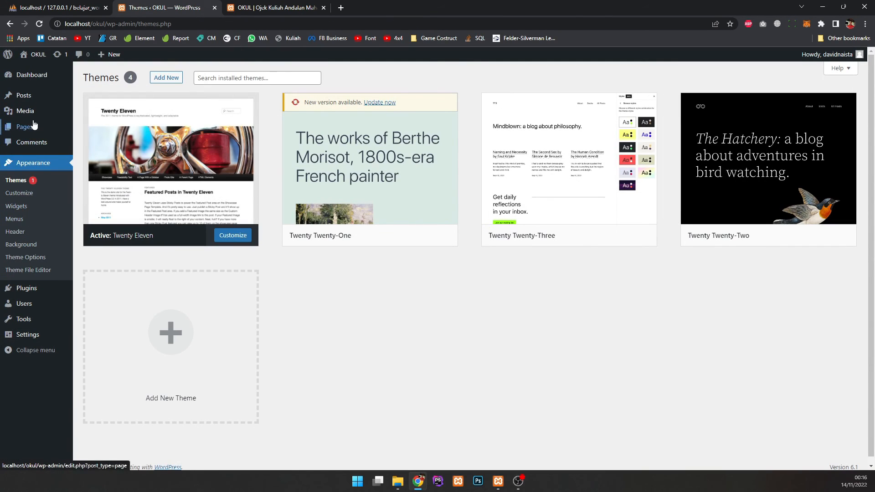
Step: Start a new post titled 'Beberapa Testimoni Pengguna Okul'
{"action": "left_click", "coordinate": [38, 98]}
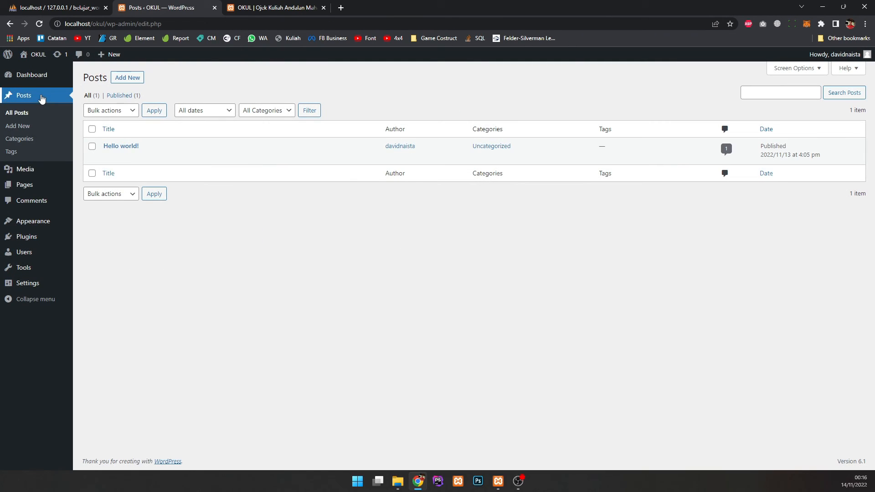
{"action": "key", "text": "ctrl+Tab"}
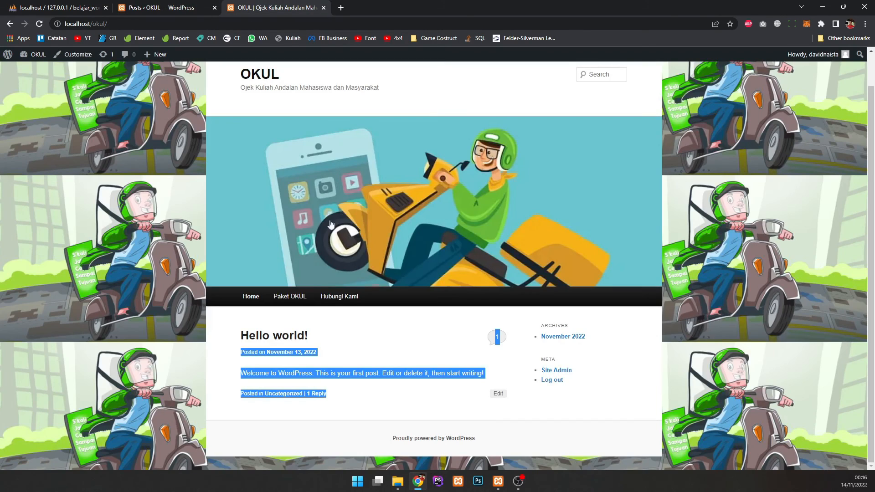
{"action": "key", "text": "ctrl+shift+Tab"}
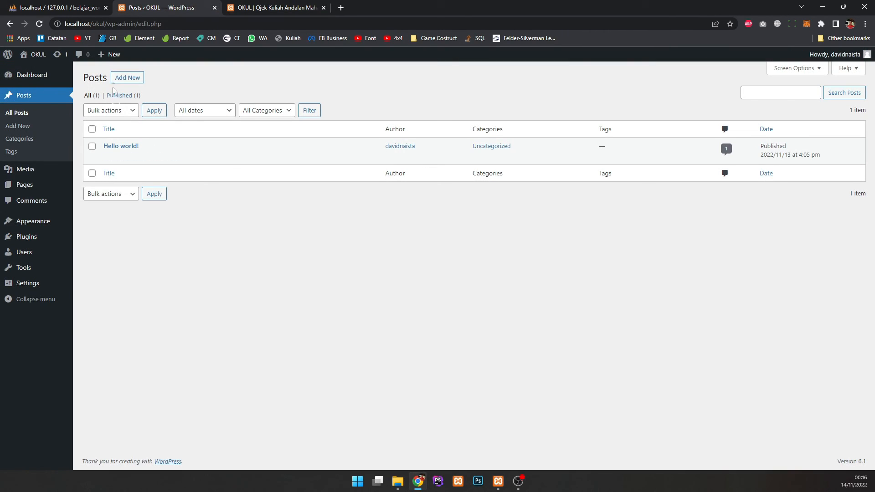
{"action": "left_click", "coordinate": [124, 78]}
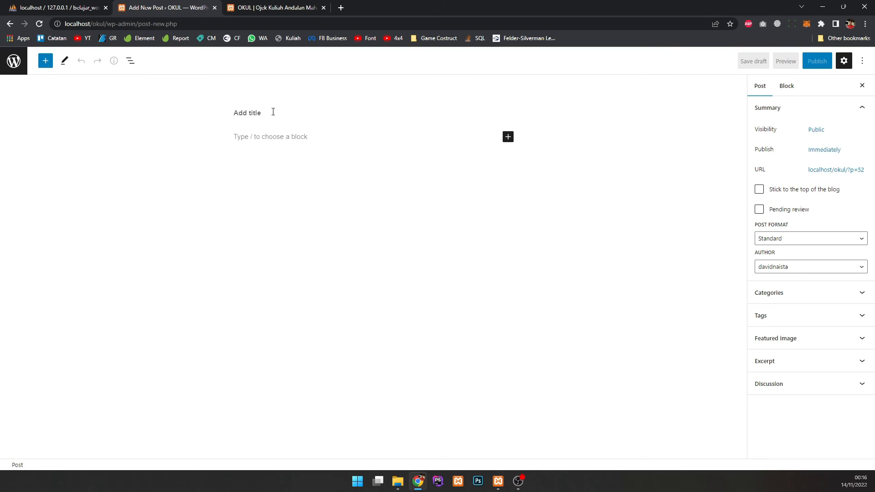
{"action": "type", "text": "Bee"}
{"action": "type", "text": "erapa te"}
{"action": "type", "text": "stimoni Penggua "}
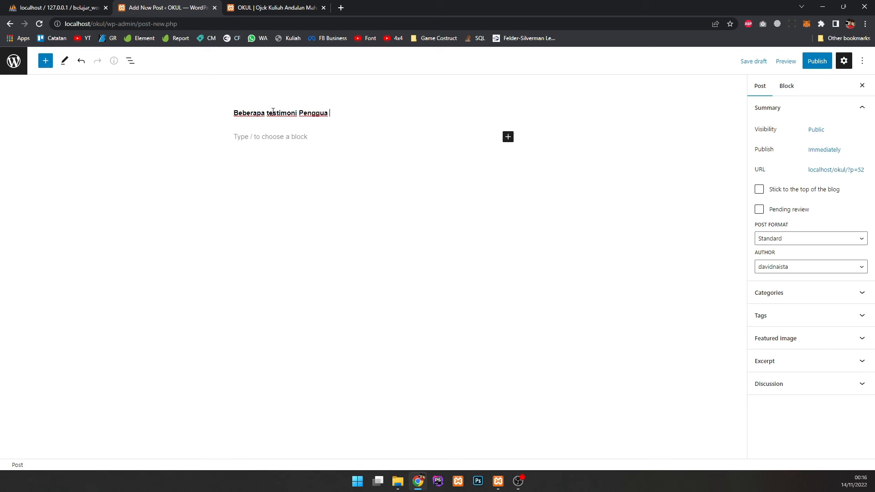
{"action": "key", "text": "BackSpace"}
{"action": "key", "text": "BackSpace"}
{"action": "type", "text": "na Okul"}
{"action": "left_click", "coordinate": [269, 112]}
{"action": "key", "text": "BackSpace"}
{"action": "type", "text": "T"}
Step: Write a user's testimonial paragraph 'Saya sangat suka sekali okul…' as the post body
{"action": "left_click", "coordinate": [268, 136]}
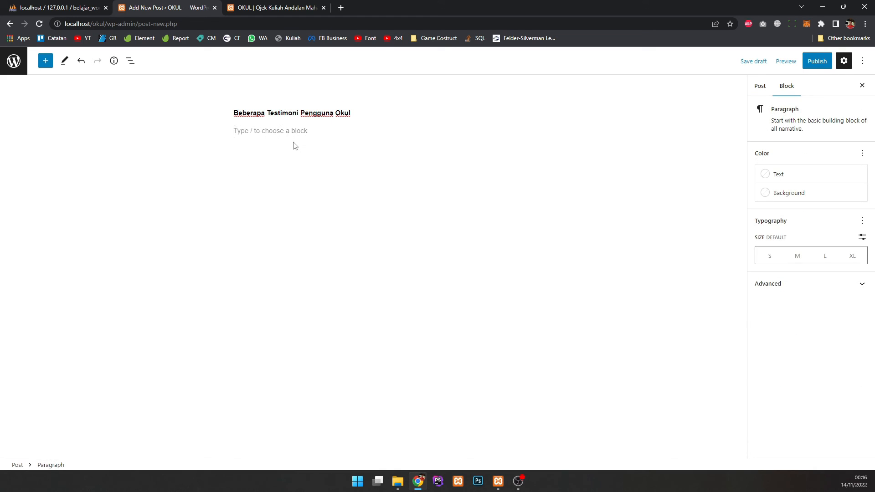
{"action": "type", "text": "Donianto : Saya sangat suka sekali okul. "}
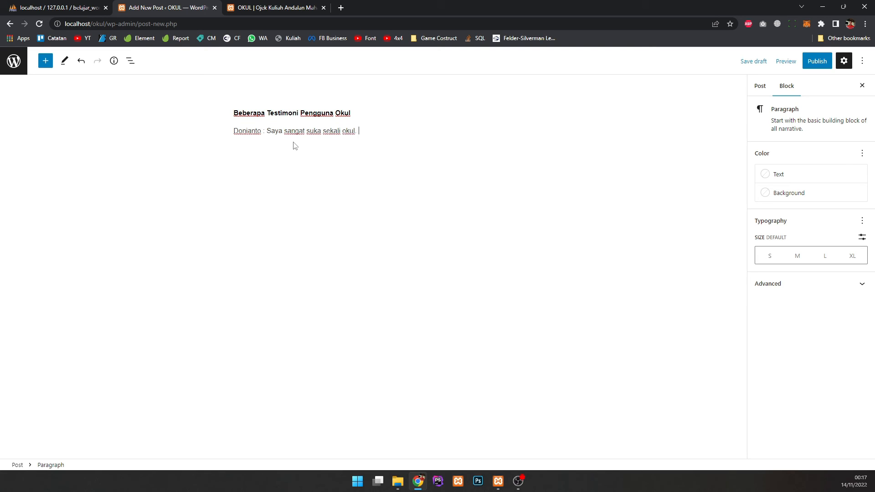
{"action": "type", "text": "Okul mantna"}
{"action": "left_click", "coordinate": [240, 142]}
{"action": "left_click", "coordinate": [235, 132]}
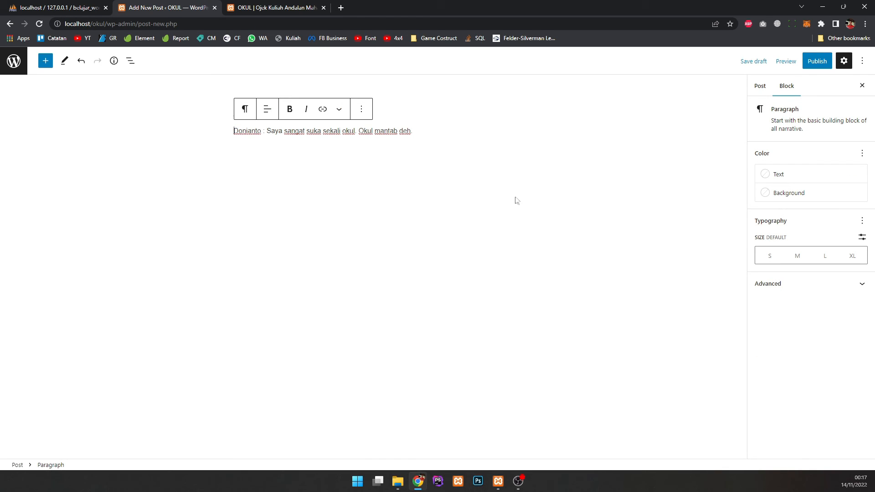
{"action": "left_click", "coordinate": [361, 110]}
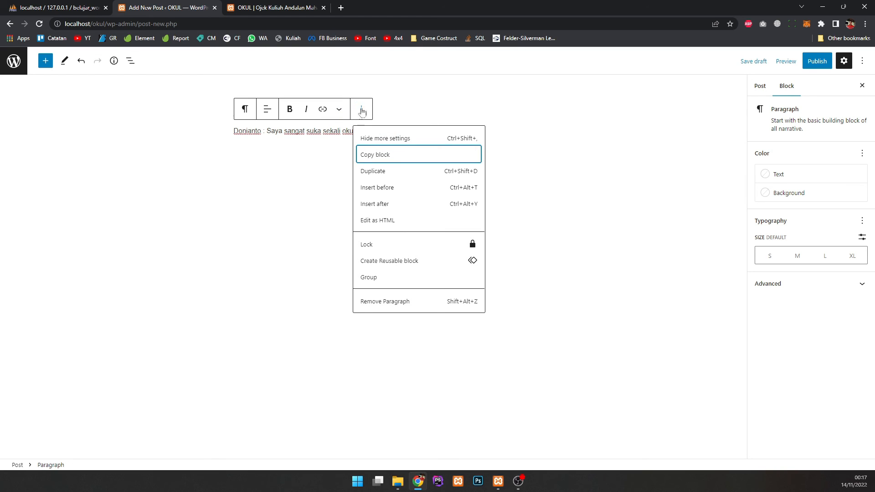
{"action": "left_click", "coordinate": [360, 112]}
{"action": "left_click", "coordinate": [344, 110]}
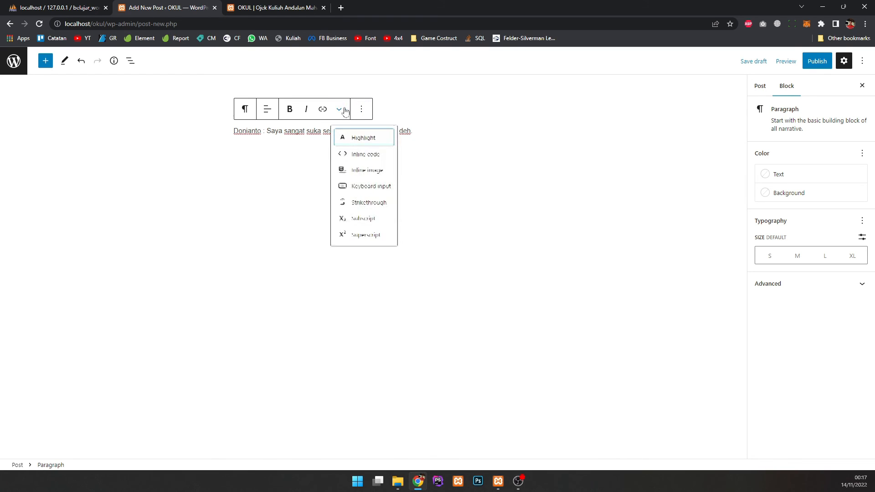
{"action": "left_click", "coordinate": [345, 111]}
{"action": "left_click", "coordinate": [221, 133]}
{"action": "left_click", "coordinate": [235, 131]}
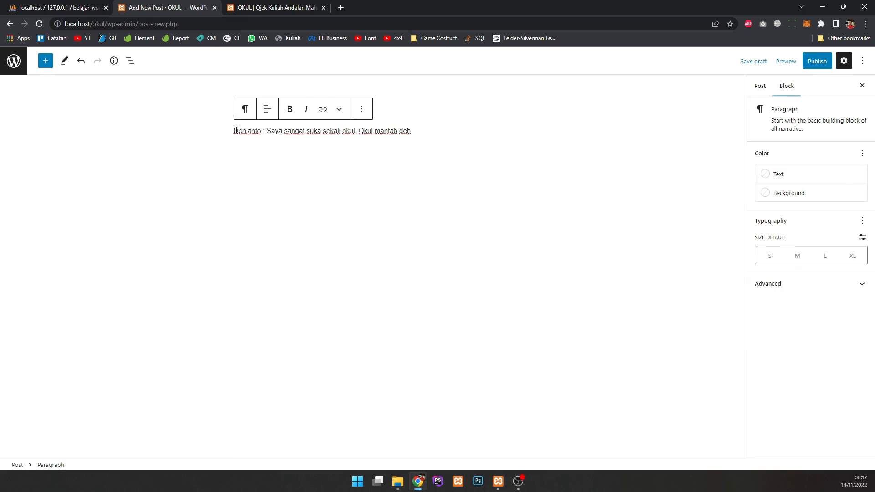
{"action": "left_click", "coordinate": [231, 133]}
{"action": "left_click", "coordinate": [508, 155]}
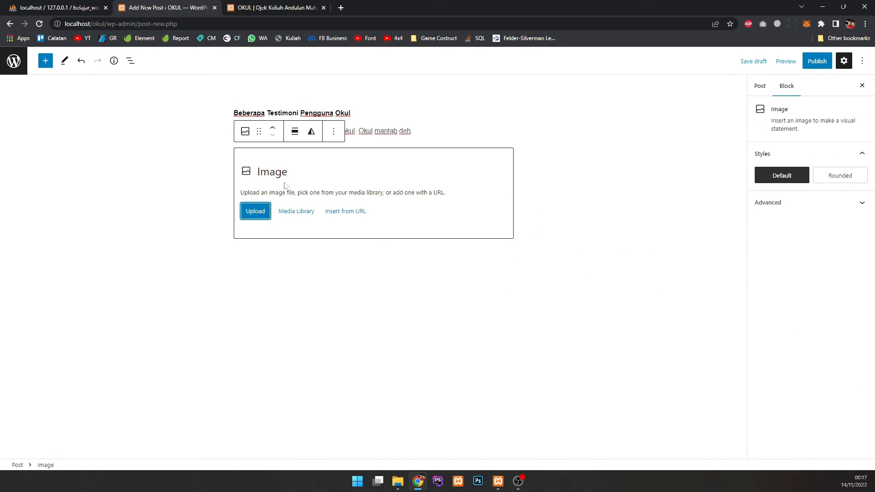
Step: Upload 'pngwing.com (2).png' into the image block and resize it to the 50% preset
{"action": "left_click", "coordinate": [253, 215]}
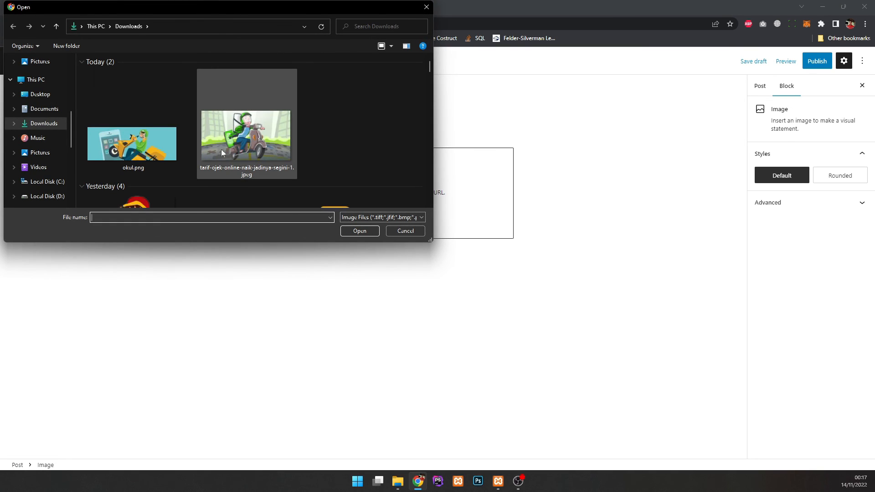
{"action": "scroll", "coordinate": [225, 149], "scroll_direction": "down", "scroll_amount": 2}
{"action": "left_click", "coordinate": [135, 153]}
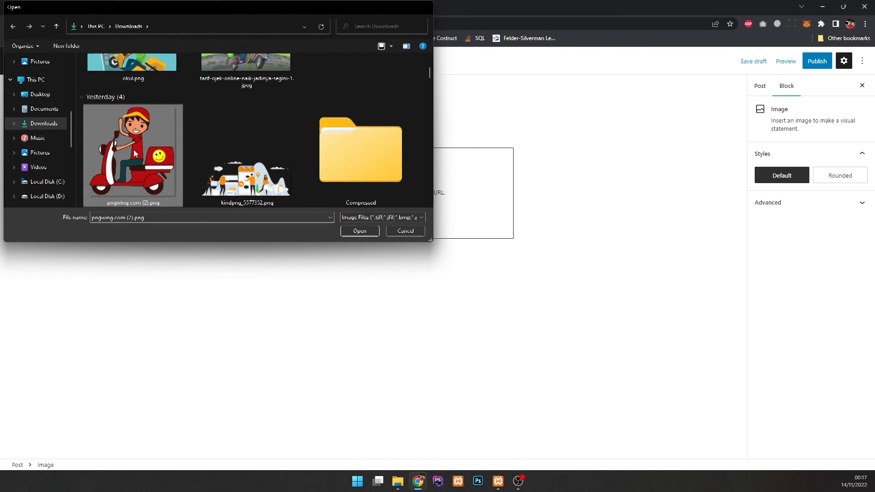
{"action": "left_click", "coordinate": [360, 232]}
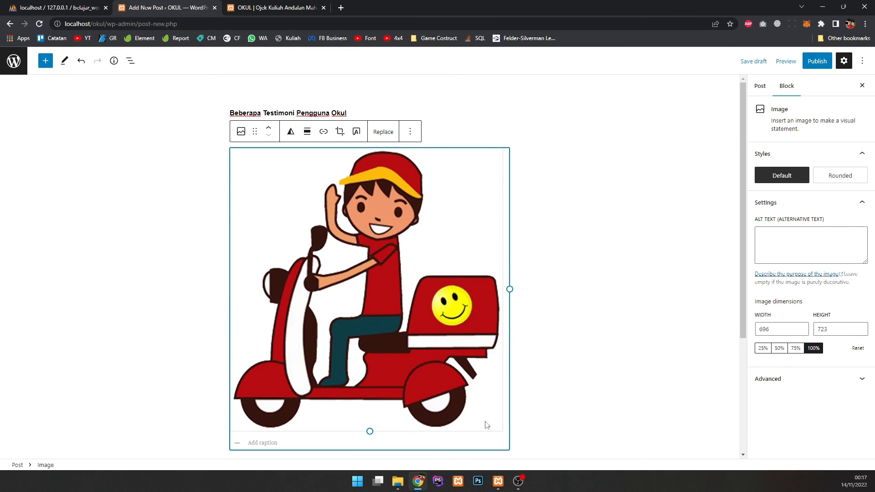
{"action": "scroll", "coordinate": [486, 425], "scroll_direction": "down", "scroll_amount": 1}
{"action": "left_click_drag", "start_coordinate": [497, 381], "coordinate": [497, 387]}
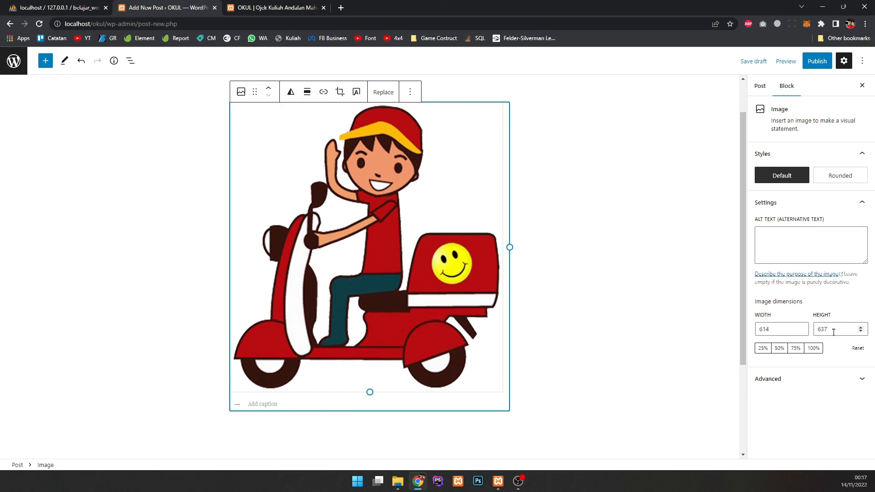
{"action": "left_click", "coordinate": [762, 348]}
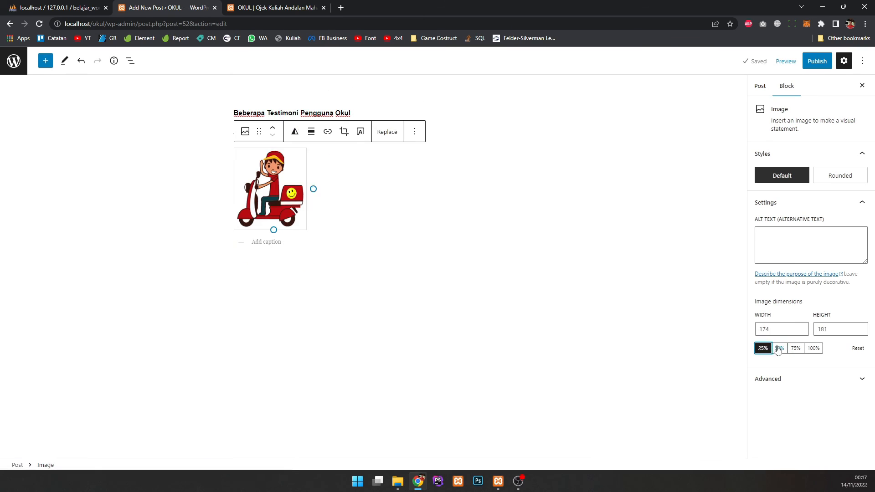
{"action": "left_click", "coordinate": [778, 348]}
{"action": "left_click", "coordinate": [551, 318]}
{"action": "left_click", "coordinate": [319, 185]}
{"action": "left_click", "coordinate": [543, 125]}
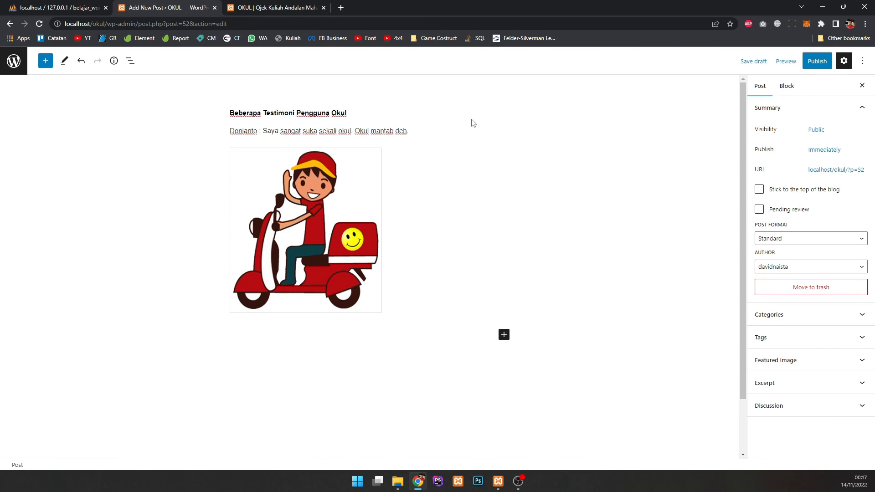
{"action": "left_click", "coordinate": [817, 61]}
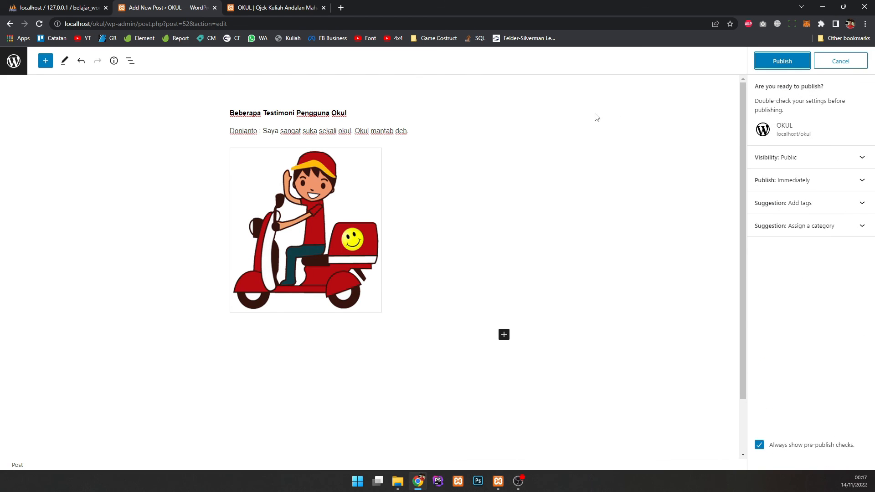
{"action": "left_click", "coordinate": [790, 61]}
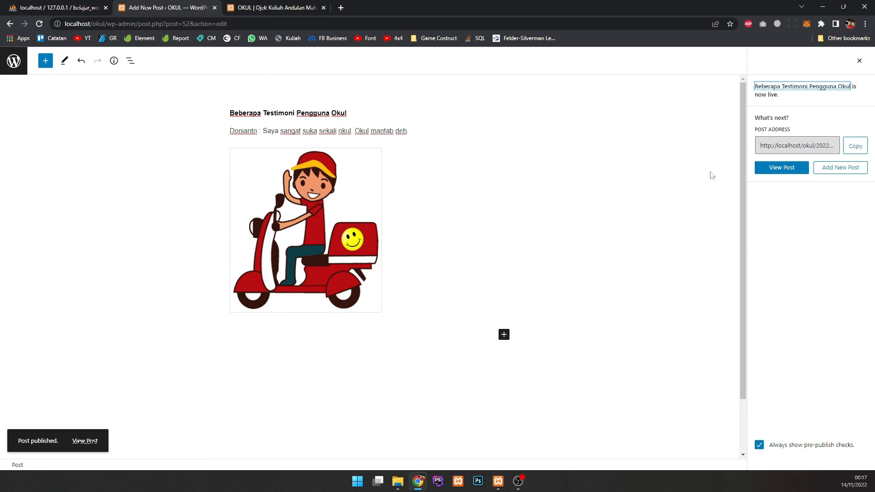
{"action": "left_click", "coordinate": [265, 7]}
{"action": "key", "text": "F5"}
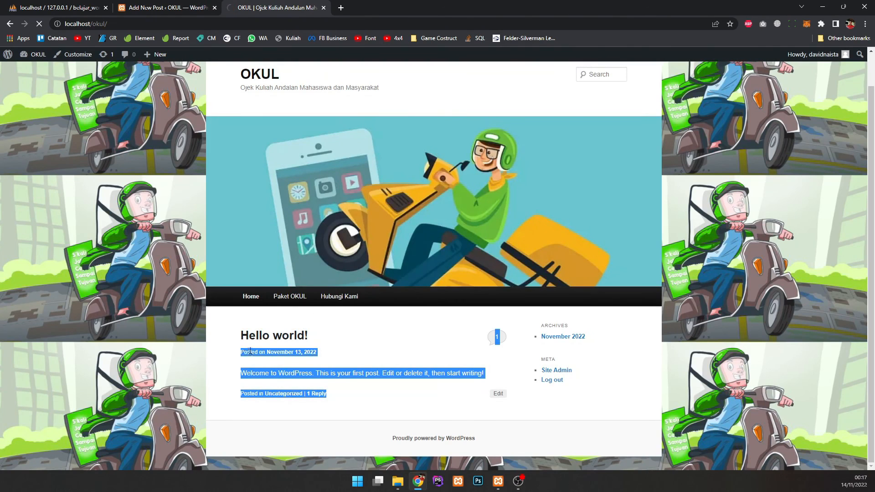
{"action": "scroll", "coordinate": [308, 289], "scroll_direction": "down", "scroll_amount": 3}
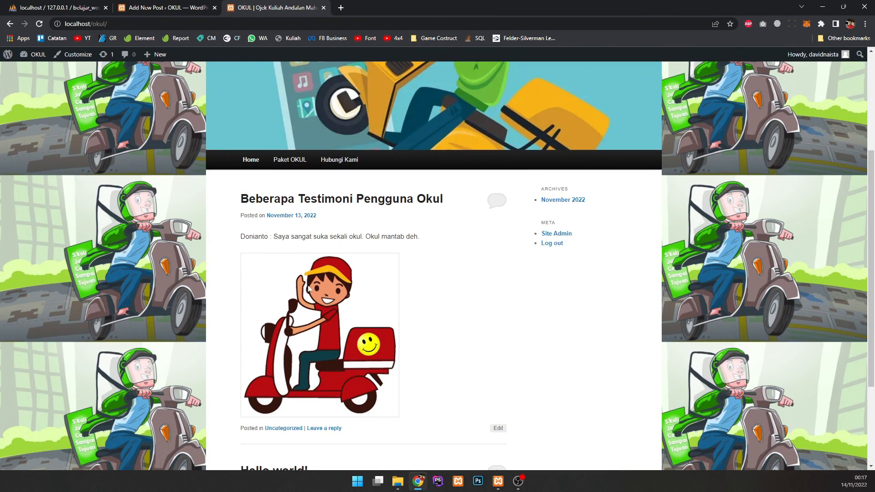
{"action": "scroll", "coordinate": [306, 286], "scroll_direction": "down", "scroll_amount": 3}
{"action": "scroll", "coordinate": [285, 226], "scroll_direction": "up", "scroll_amount": 3}
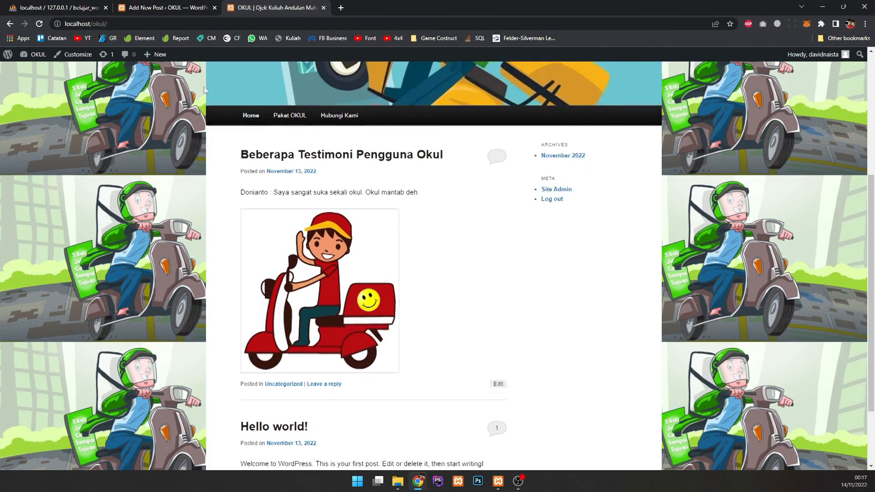
{"action": "left_click", "coordinate": [218, 12]}
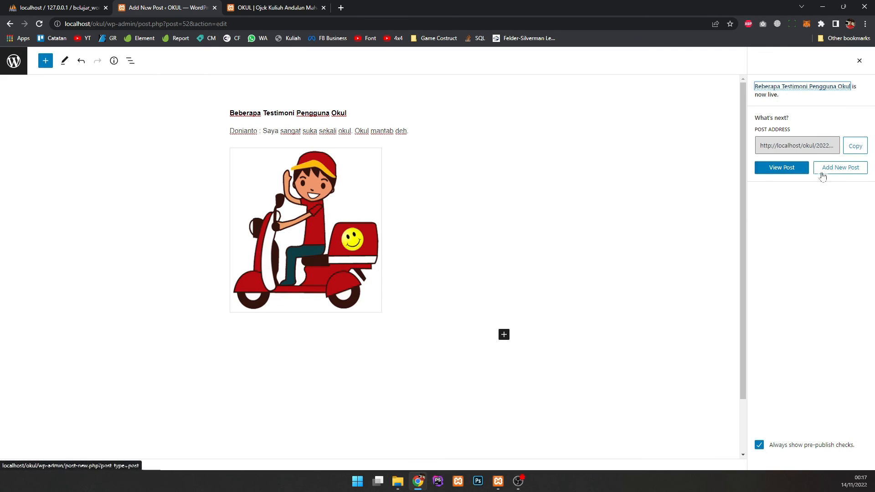
Step: Close the publish panel and review the author and post format, keeping Standard
{"action": "left_click", "coordinate": [577, 143]}
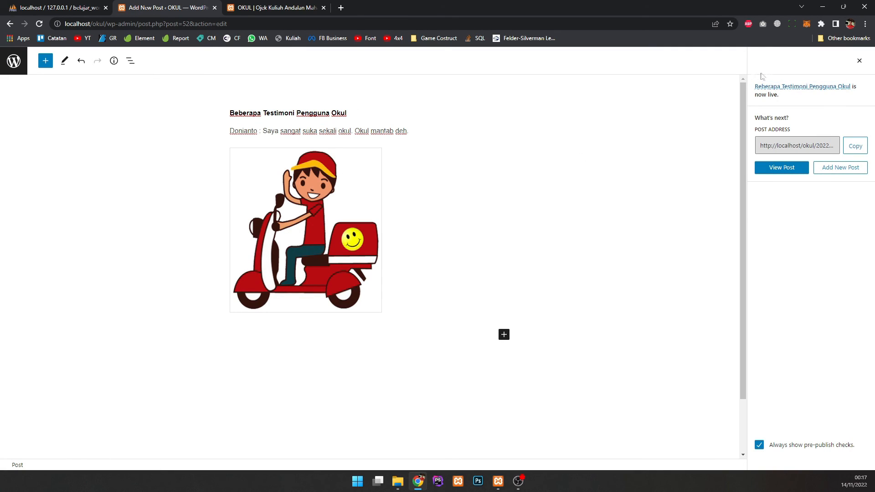
{"action": "left_click", "coordinate": [859, 61]}
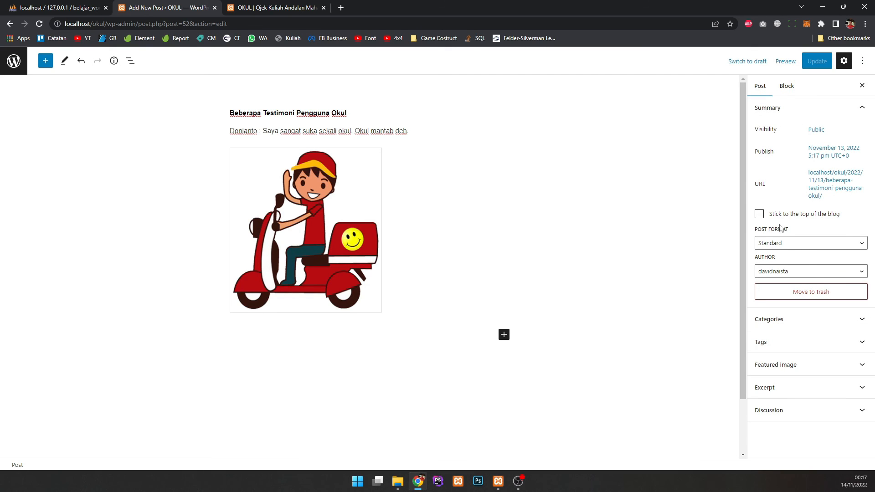
{"action": "left_click", "coordinate": [787, 269]}
{"action": "left_click", "coordinate": [790, 271]}
{"action": "left_click", "coordinate": [788, 246]}
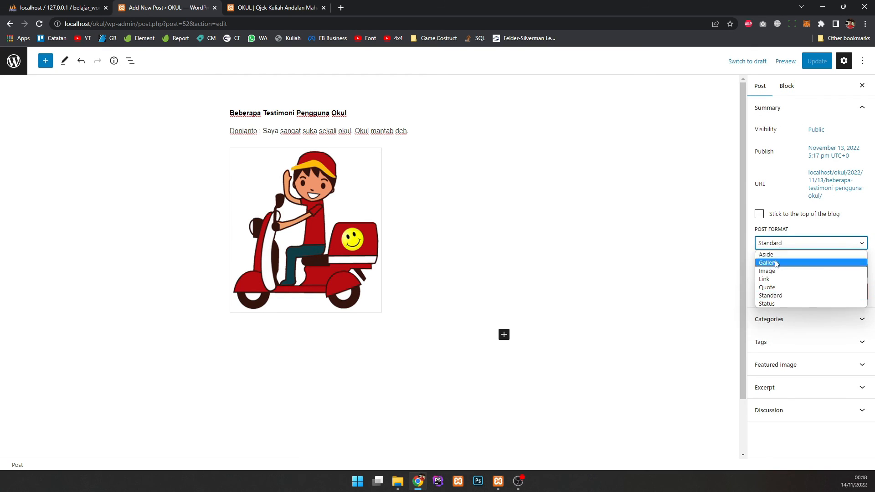
{"action": "left_click", "coordinate": [788, 246]}
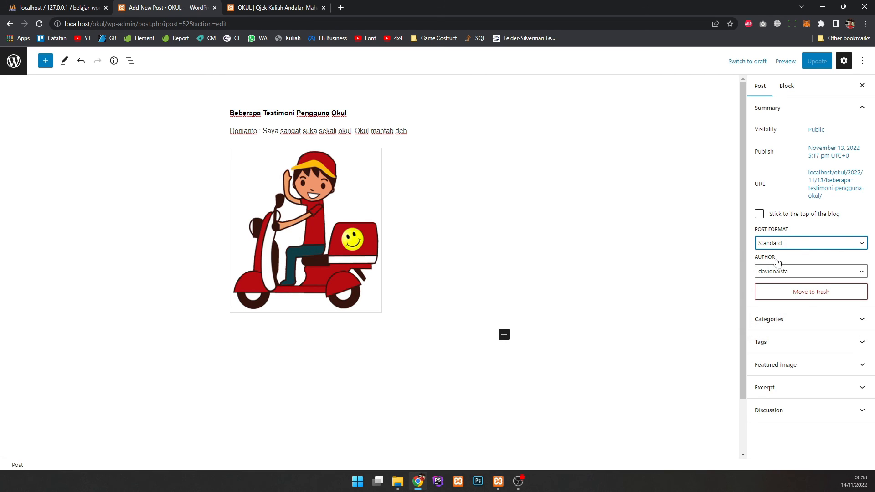
Step: Create the 'Testimoni Pengguna' category for the post and uncheck Uncategorized
{"action": "left_click", "coordinate": [793, 321]}
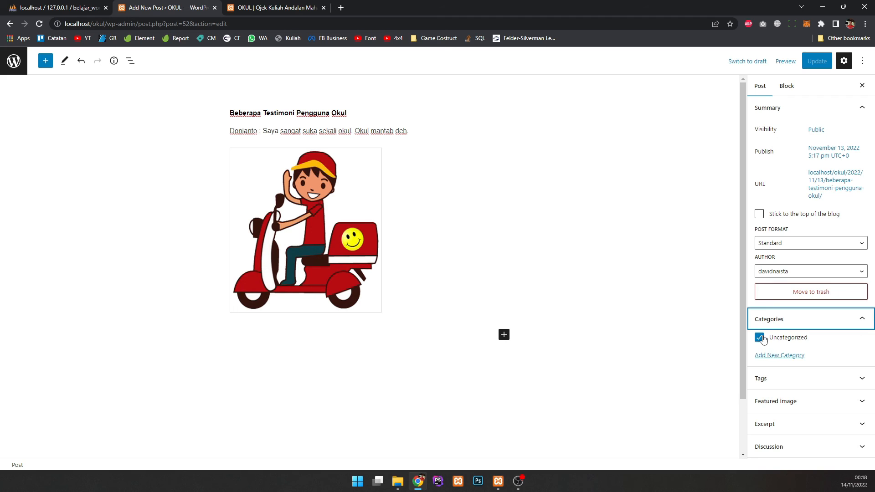
{"action": "left_click", "coordinate": [765, 355]}
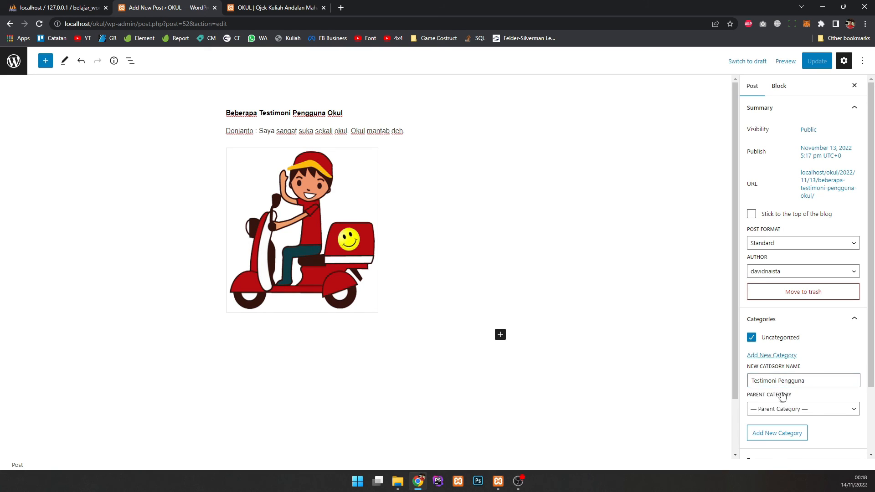
{"action": "left_click", "coordinate": [777, 432]}
{"action": "left_click", "coordinate": [751, 351]}
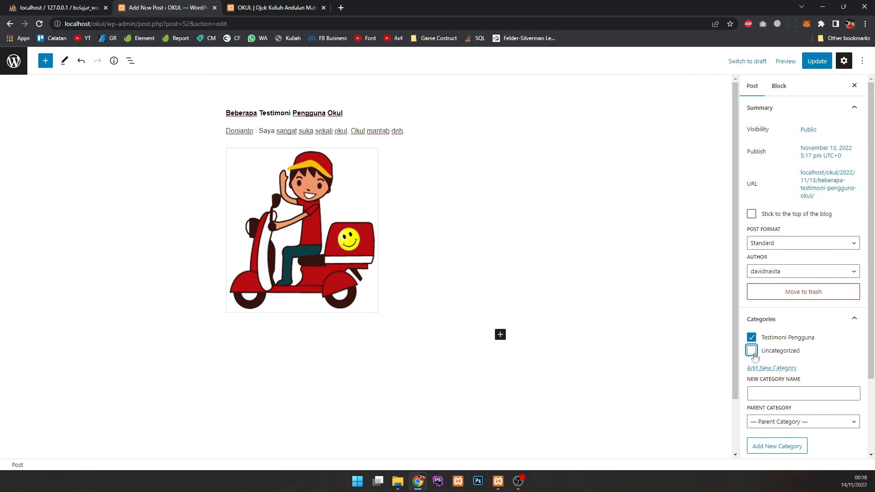
Step: Look over the Tags, Excerpt and Featured Image panels without changing them
{"action": "scroll", "coordinate": [777, 347], "scroll_direction": "down", "scroll_amount": 1}
{"action": "scroll", "coordinate": [778, 348], "scroll_direction": "down", "scroll_amount": 1}
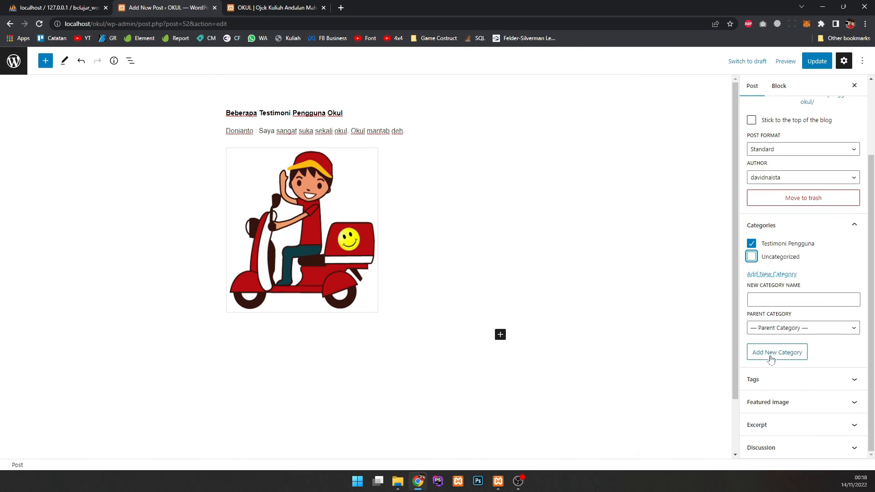
{"action": "left_click", "coordinate": [775, 379]}
{"action": "scroll", "coordinate": [809, 389], "scroll_direction": "down", "scroll_amount": 1}
{"action": "left_click", "coordinate": [784, 363]}
{"action": "left_click", "coordinate": [783, 417]}
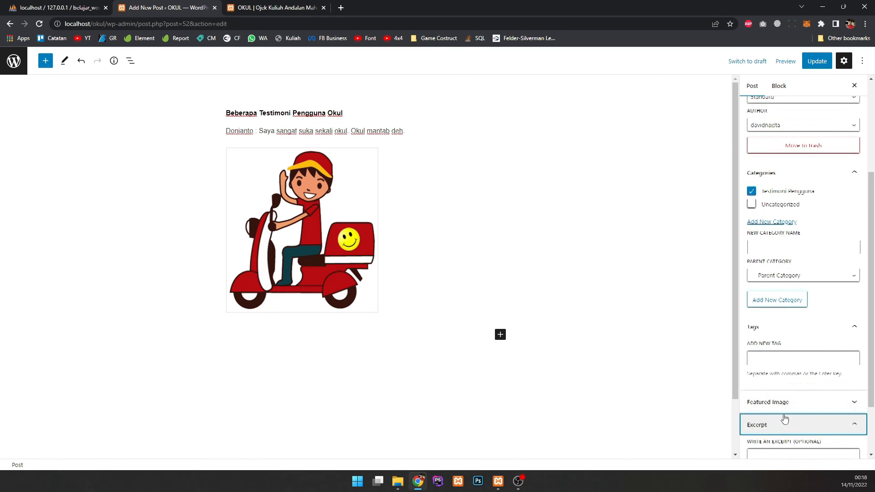
{"action": "scroll", "coordinate": [783, 388], "scroll_direction": "down", "scroll_amount": 1}
{"action": "left_click", "coordinate": [818, 360]}
{"action": "scroll", "coordinate": [793, 360], "scroll_direction": "down", "scroll_amount": 2}
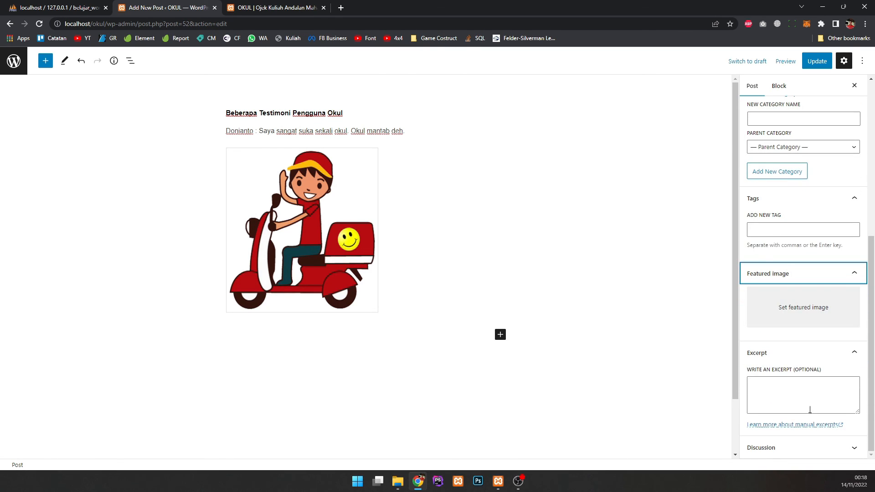
{"action": "scroll", "coordinate": [811, 364], "scroll_direction": "up", "scroll_amount": 5}
Step: Update the post and reload the live site to see the change
{"action": "left_click", "coordinate": [817, 61]}
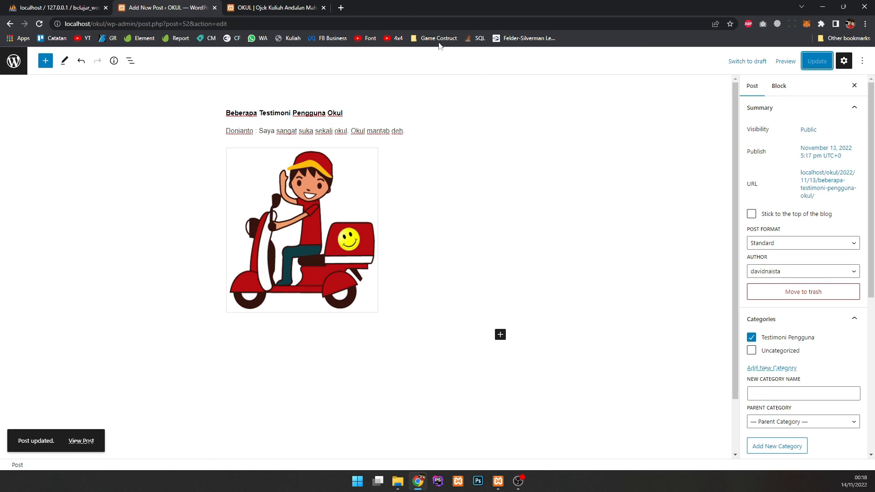
{"action": "left_click", "coordinate": [273, 8]}
{"action": "key", "text": "F5"}
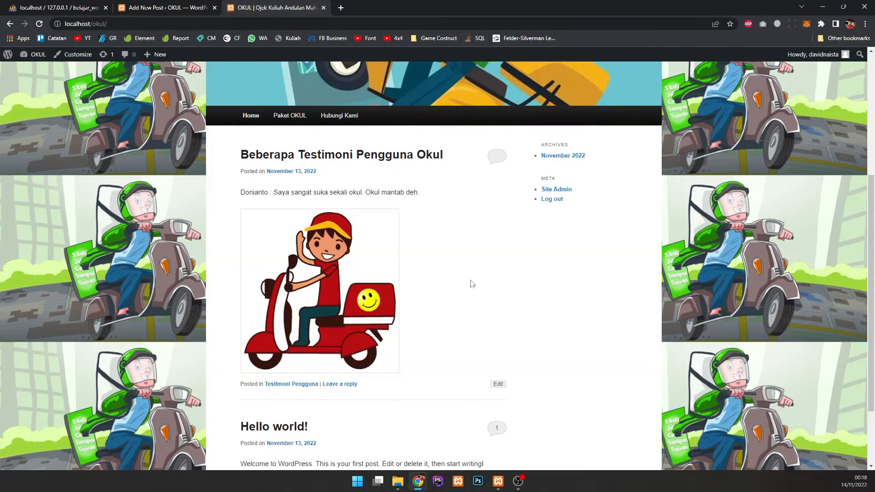
Step: Check the live post's Testimoni Pengguna category, then browse the admin Posts and Comments lists
{"action": "scroll", "coordinate": [456, 278], "scroll_direction": "down", "scroll_amount": 2}
{"action": "scroll", "coordinate": [421, 271], "scroll_direction": "up", "scroll_amount": 6}
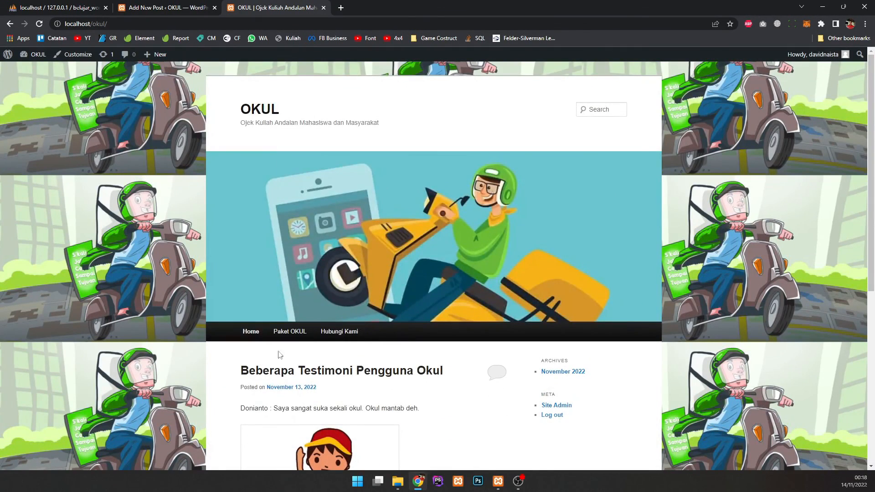
{"action": "left_click", "coordinate": [212, 4]}
{"action": "left_click", "coordinate": [19, 65]}
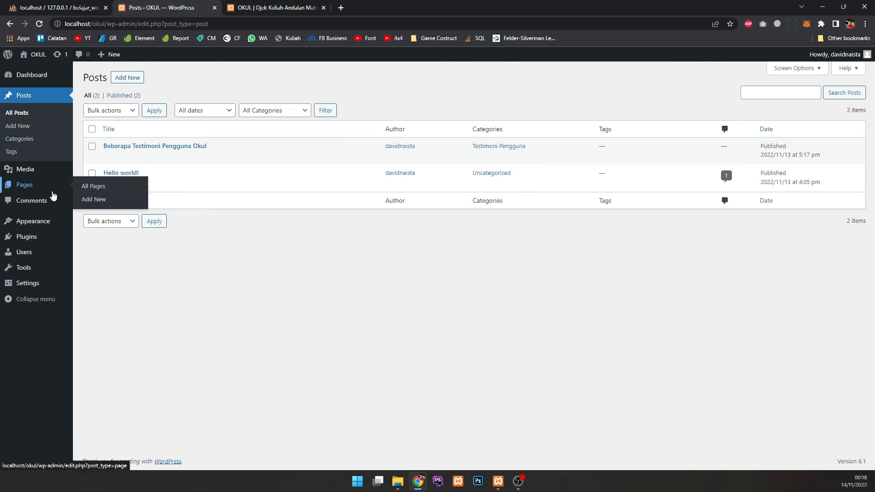
{"action": "left_click", "coordinate": [33, 208]}
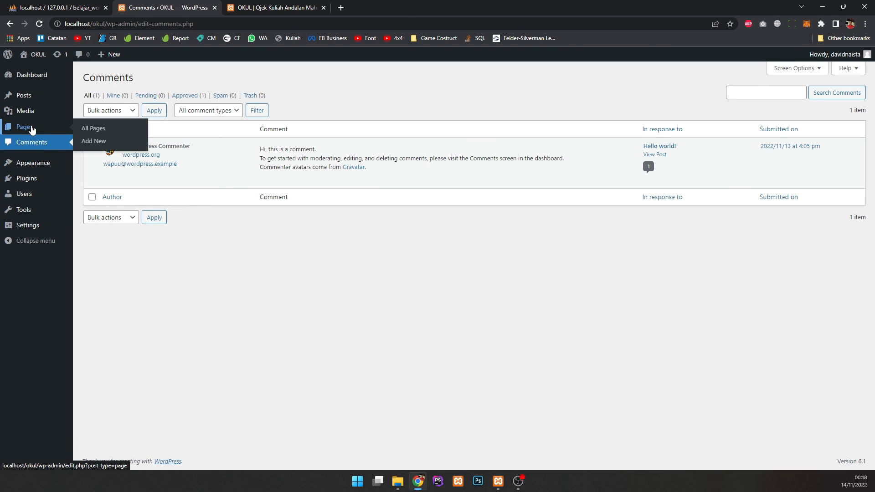
Step: Open Media > Library with its four images, glancing back at the live front page
{"action": "left_click", "coordinate": [35, 111]}
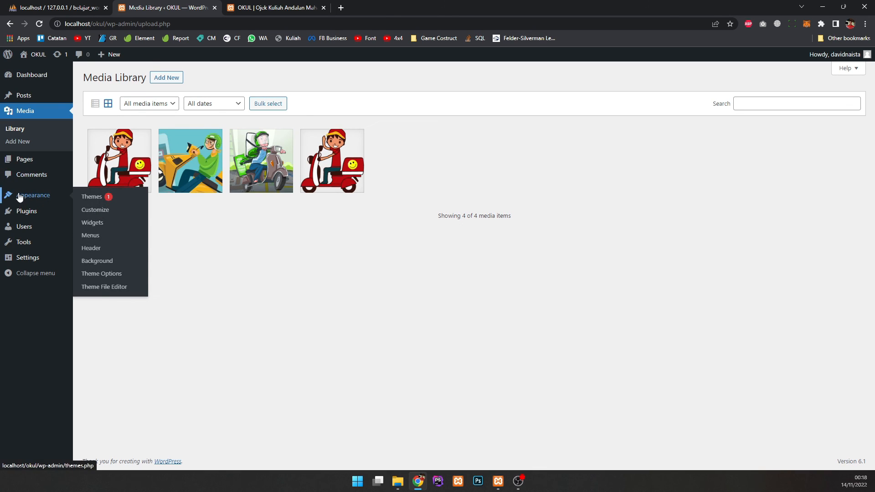
{"action": "left_click", "coordinate": [273, 7]}
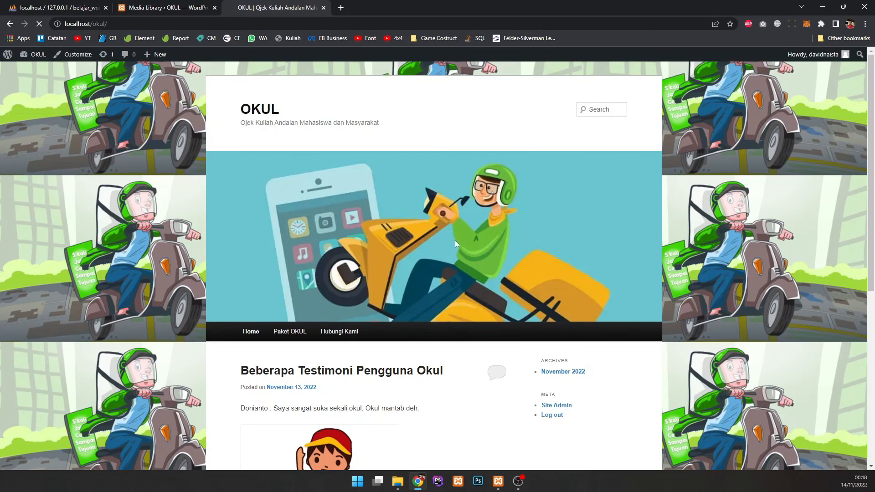
{"action": "scroll", "coordinate": [580, 189], "scroll_direction": "down", "scroll_amount": 7}
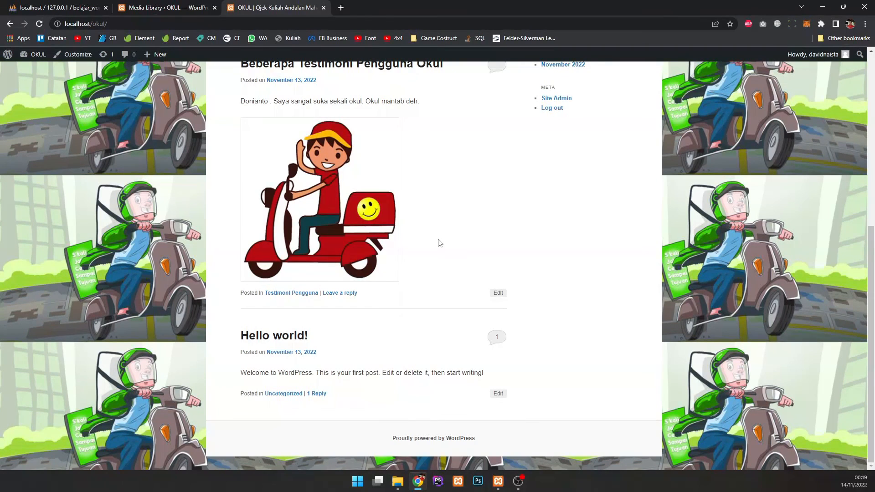
{"action": "scroll", "coordinate": [438, 246], "scroll_direction": "up", "scroll_amount": 7}
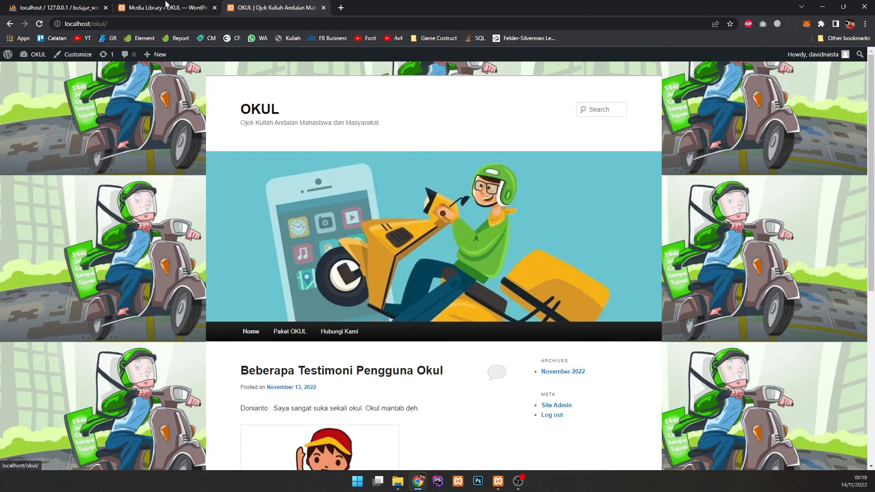
{"action": "left_click", "coordinate": [155, 6]}
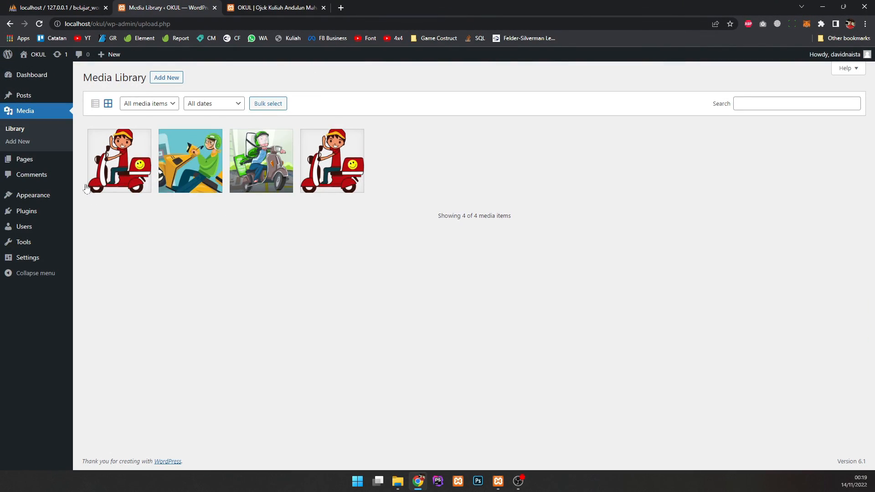
{"action": "mouse_move", "coordinate": [44, 83]}
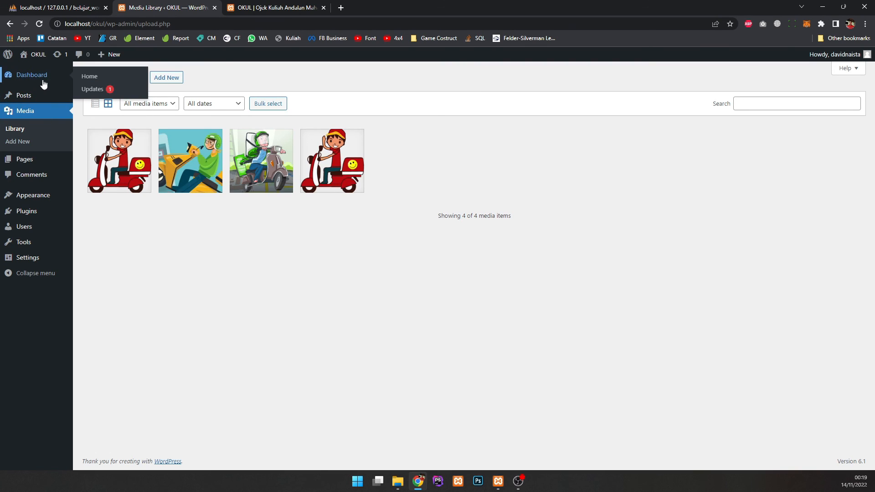